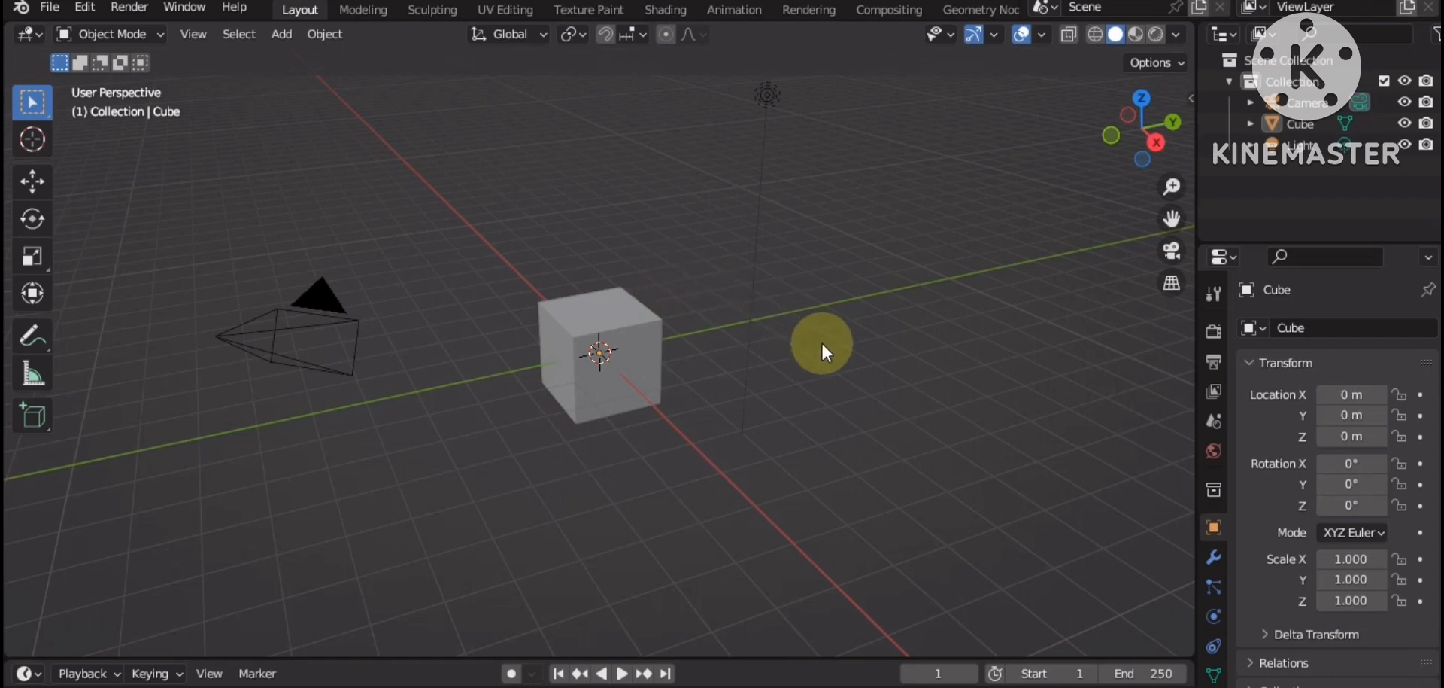
Step: Delete all the default scene objects: the camera, the cube and the light
middle_drag(736, 377, 681, 260)
drag(645, 161, 981, 624)
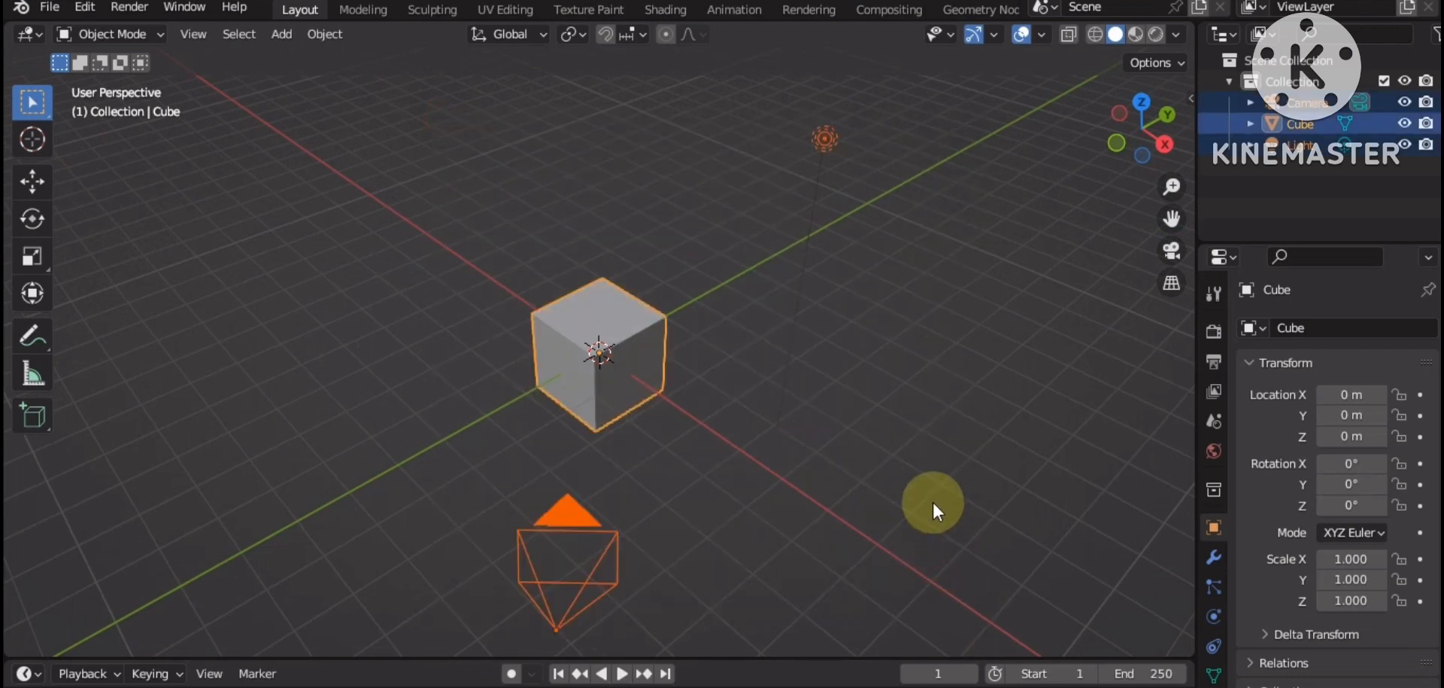
click(823, 432)
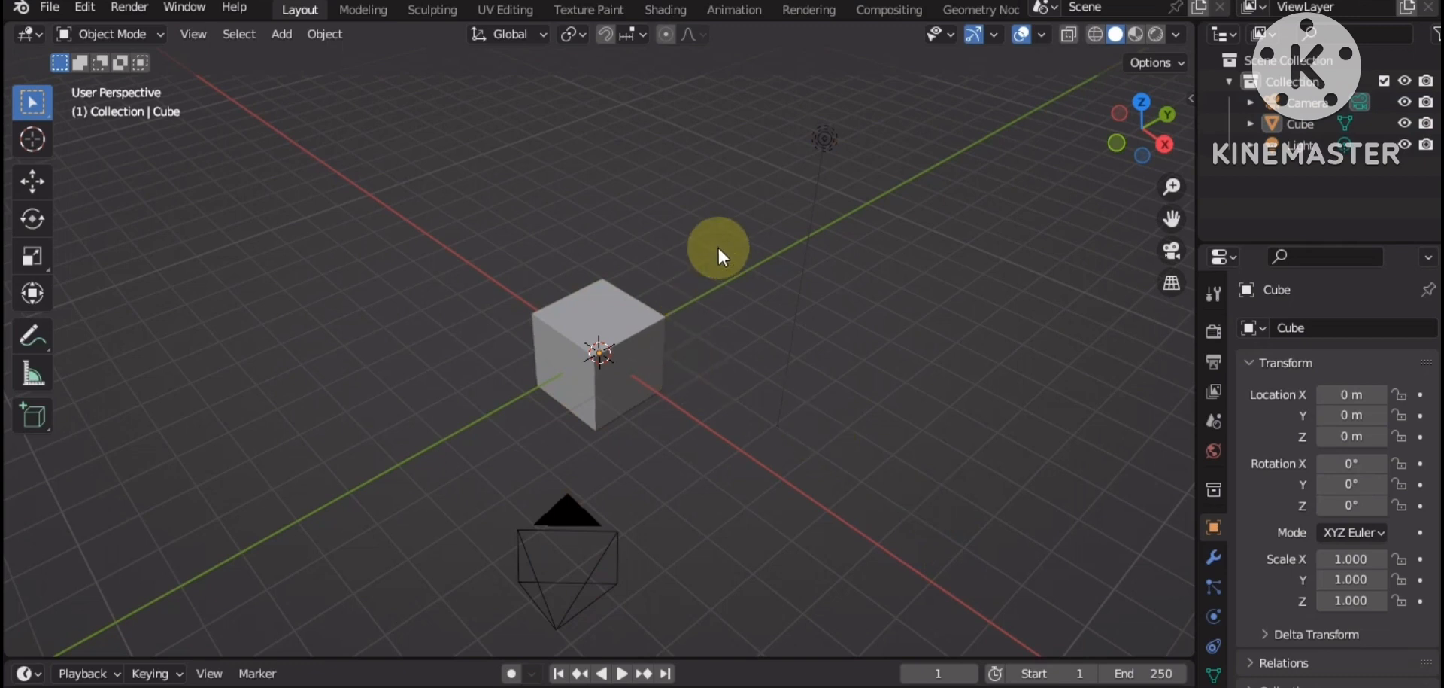
key(a)
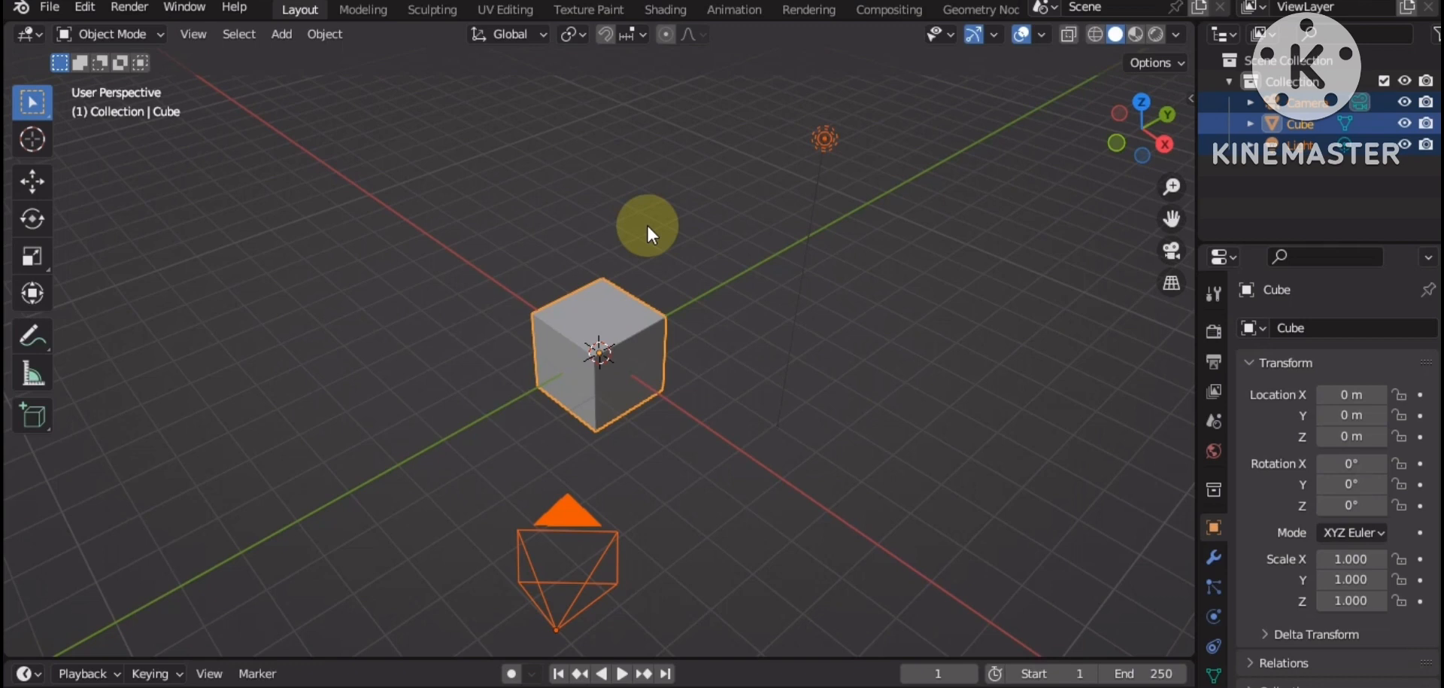
key(x)
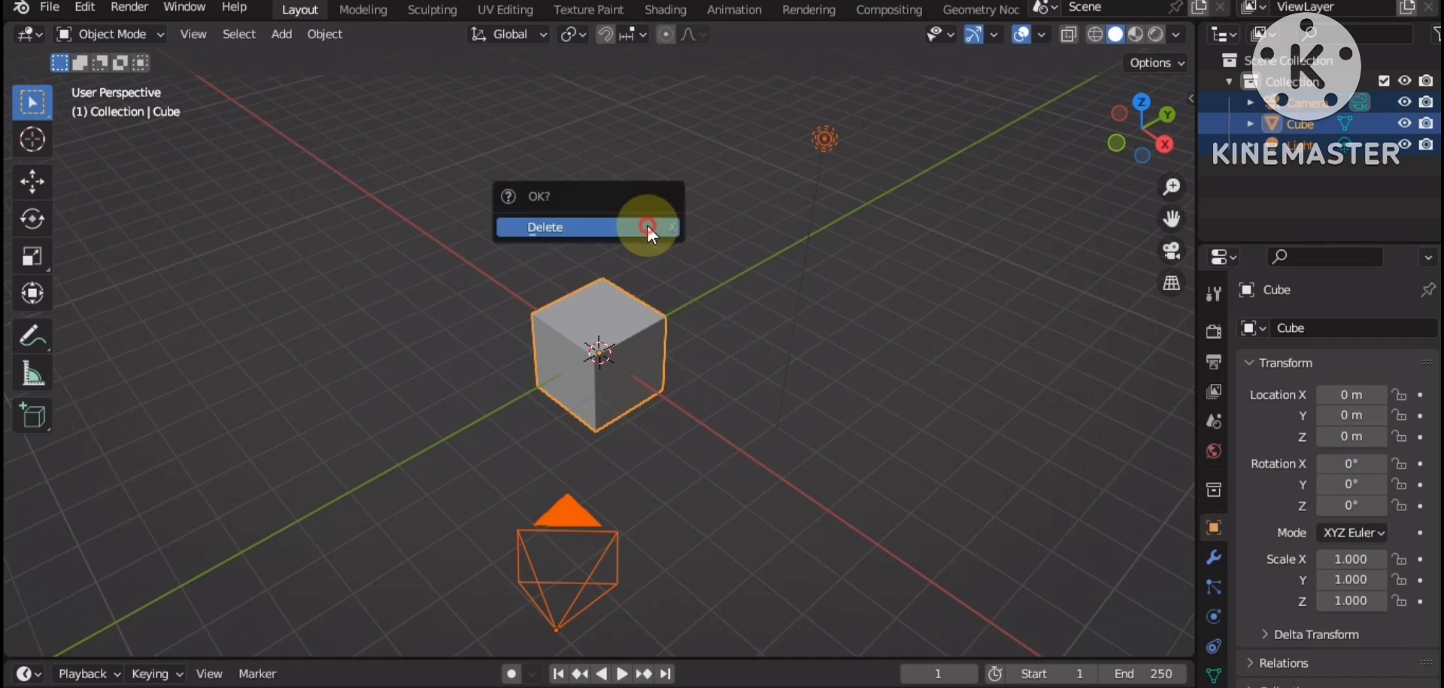
click(647, 225)
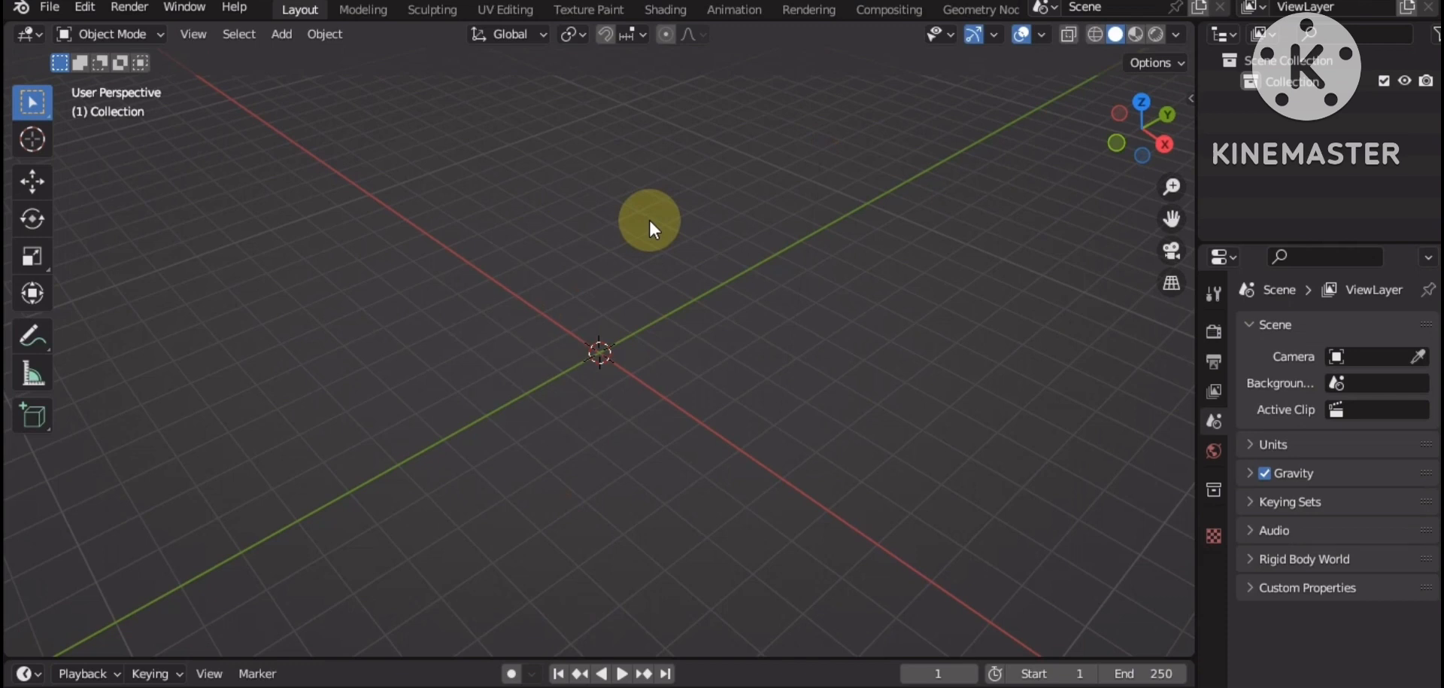
Step: Add a mesh cube and move it freely to about X 0 m, Y 0.026 m, Z 0.020 m
key(shift+a)
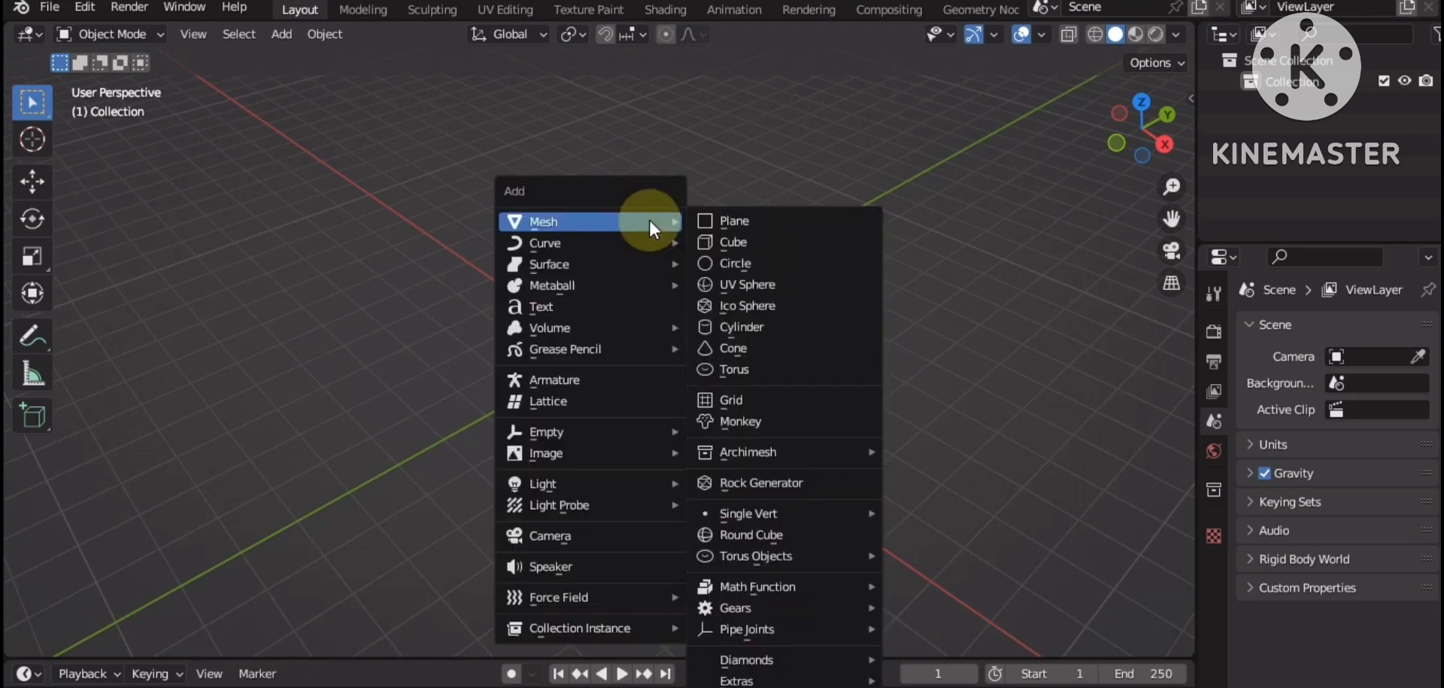
click(759, 241)
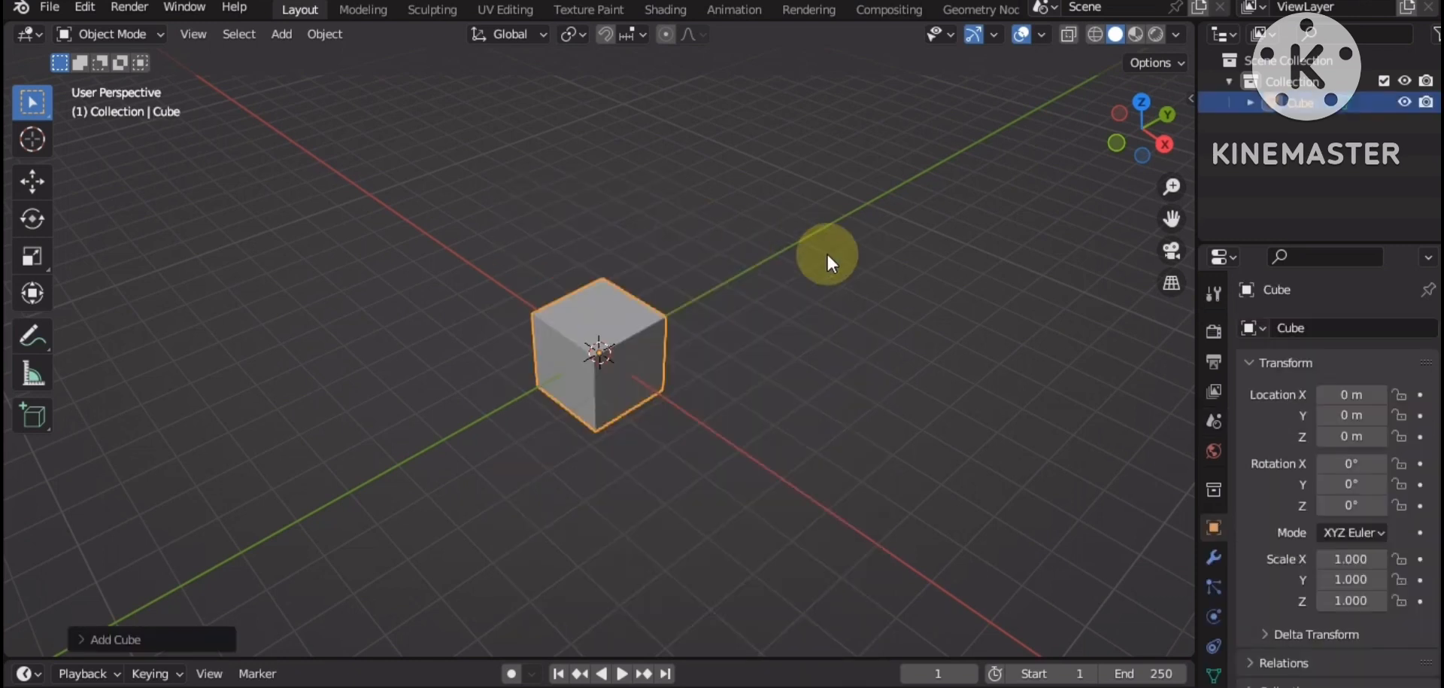
middle_drag(843, 397, 800, 374)
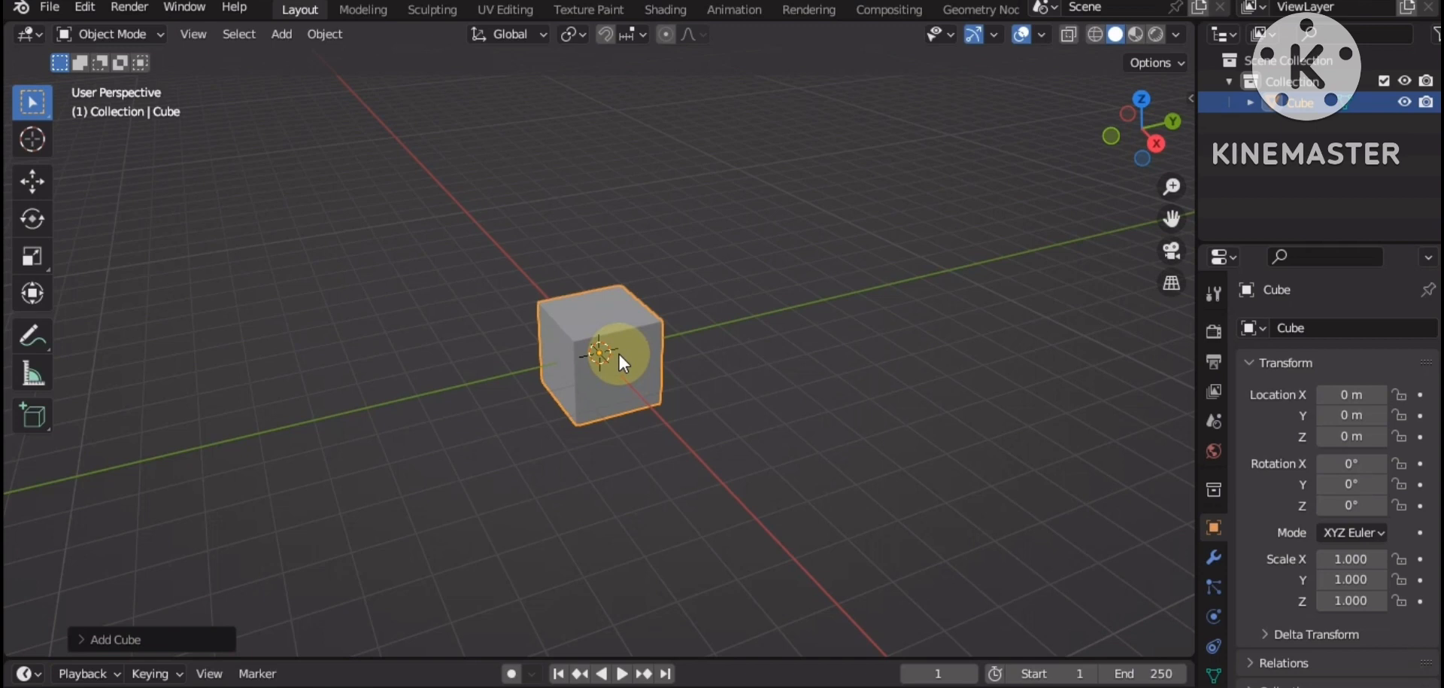
key(g)
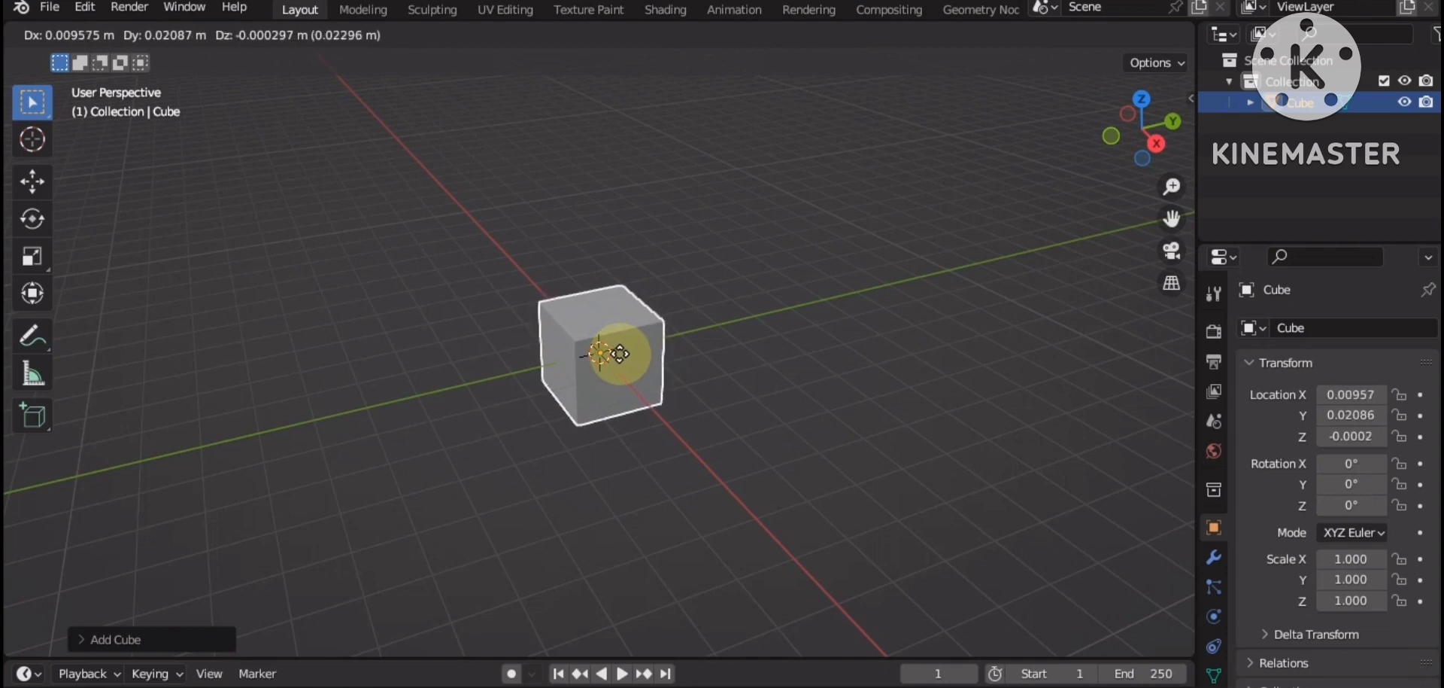
click(620, 354)
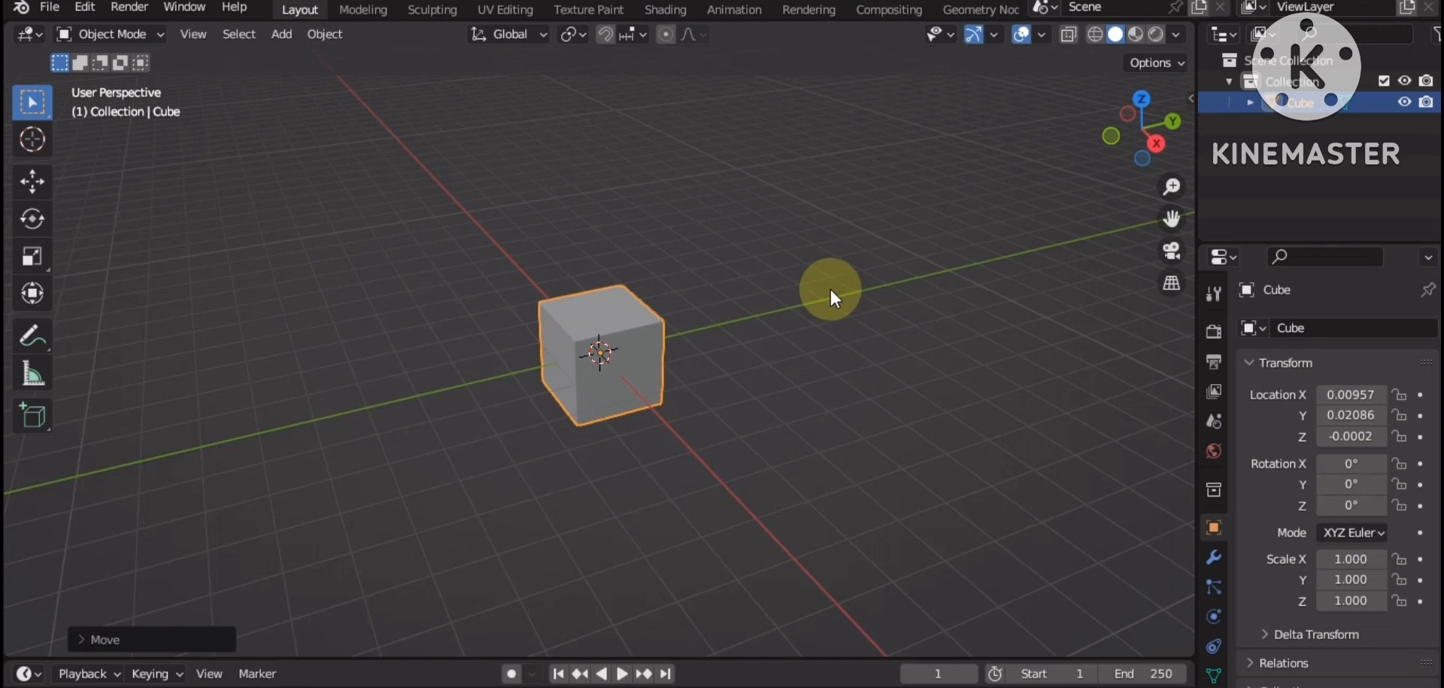
key(g)
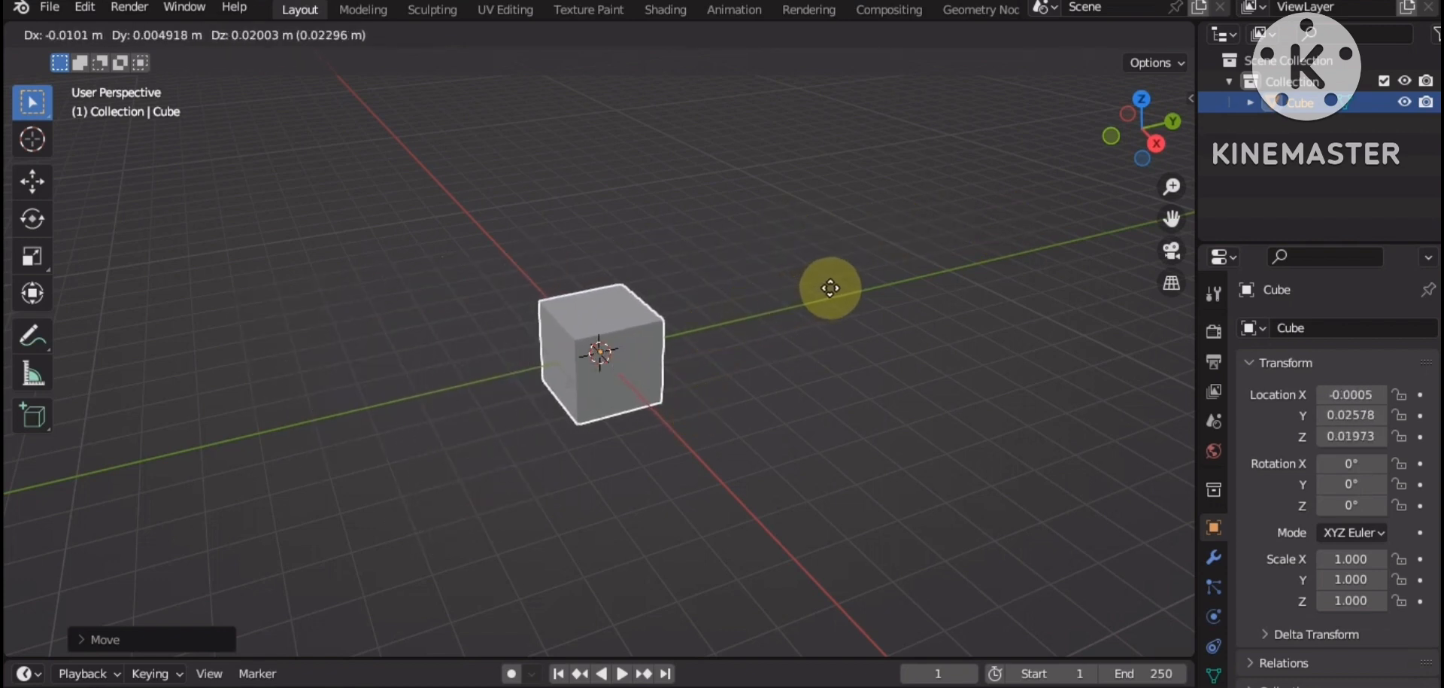
click(830, 288)
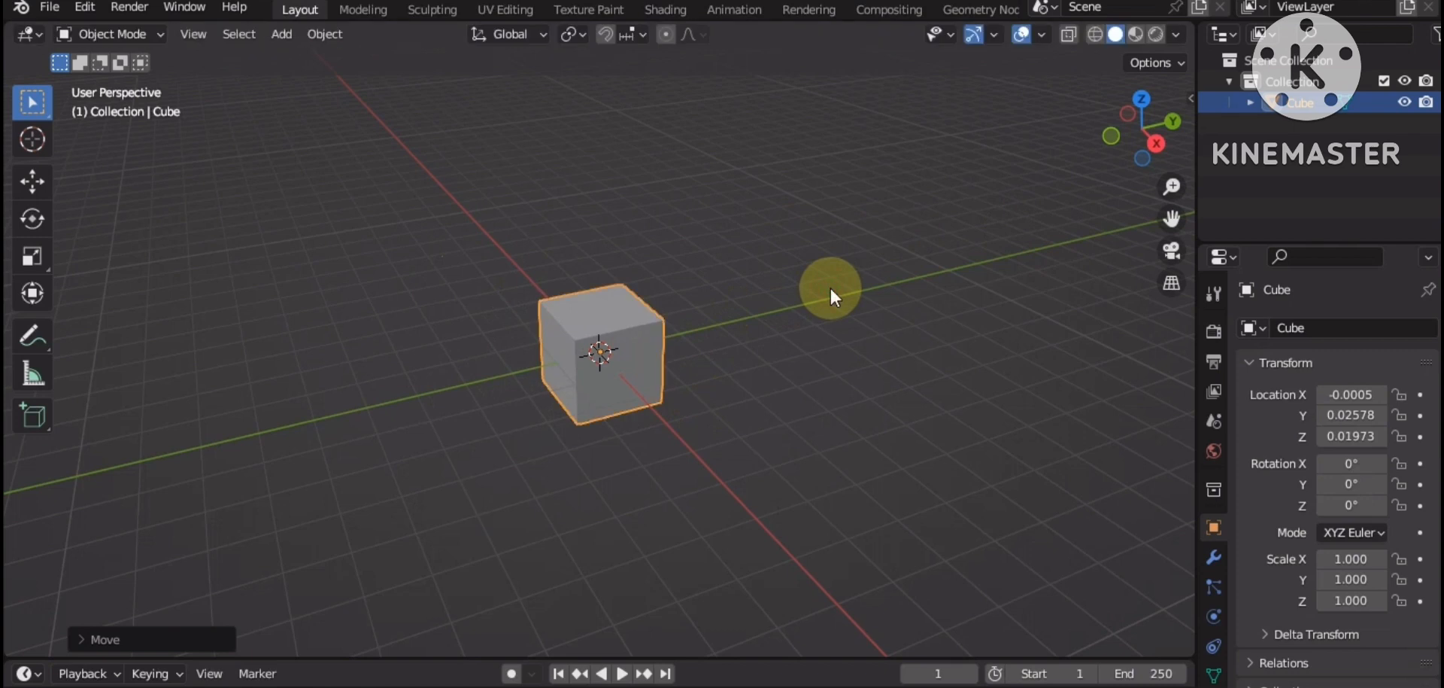
Step: Rotate the cube freely to about X 376°, Y -9°, Z 9°, and scale it uniformly to about 1.37
key(r)
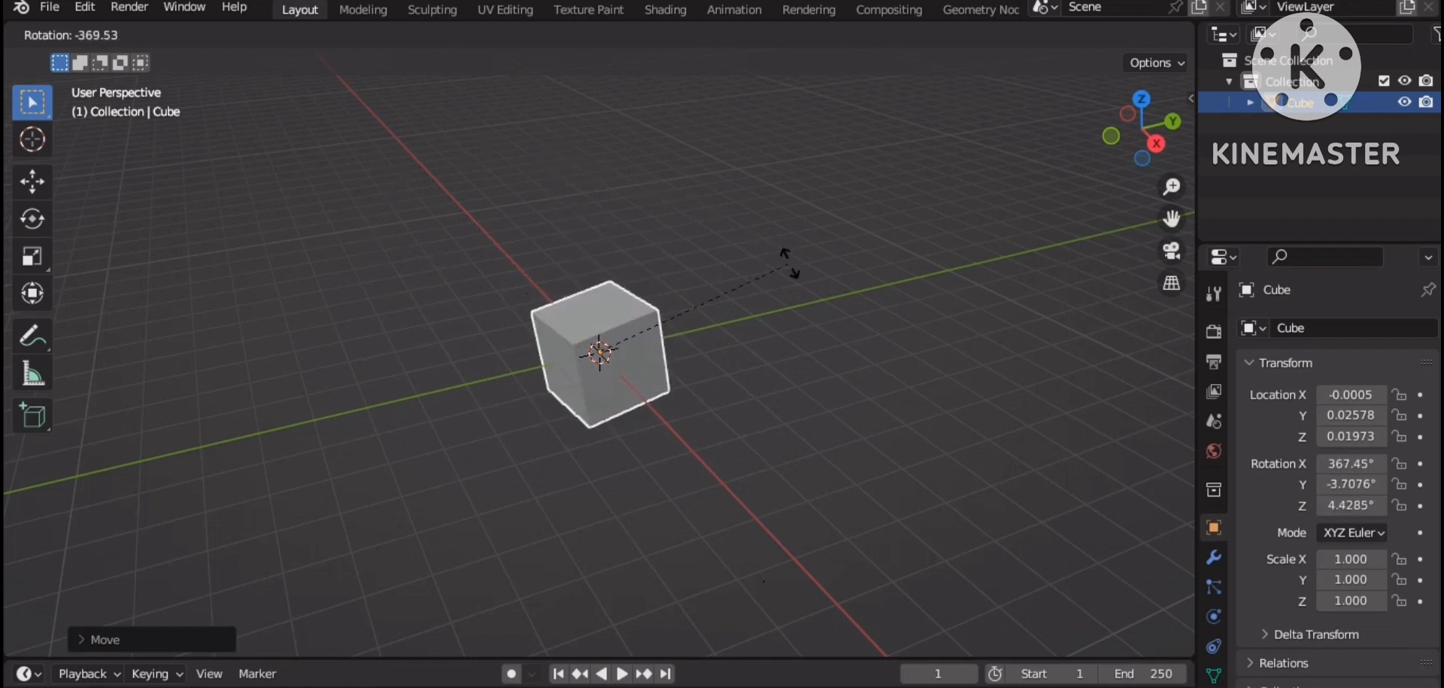
click(780, 221)
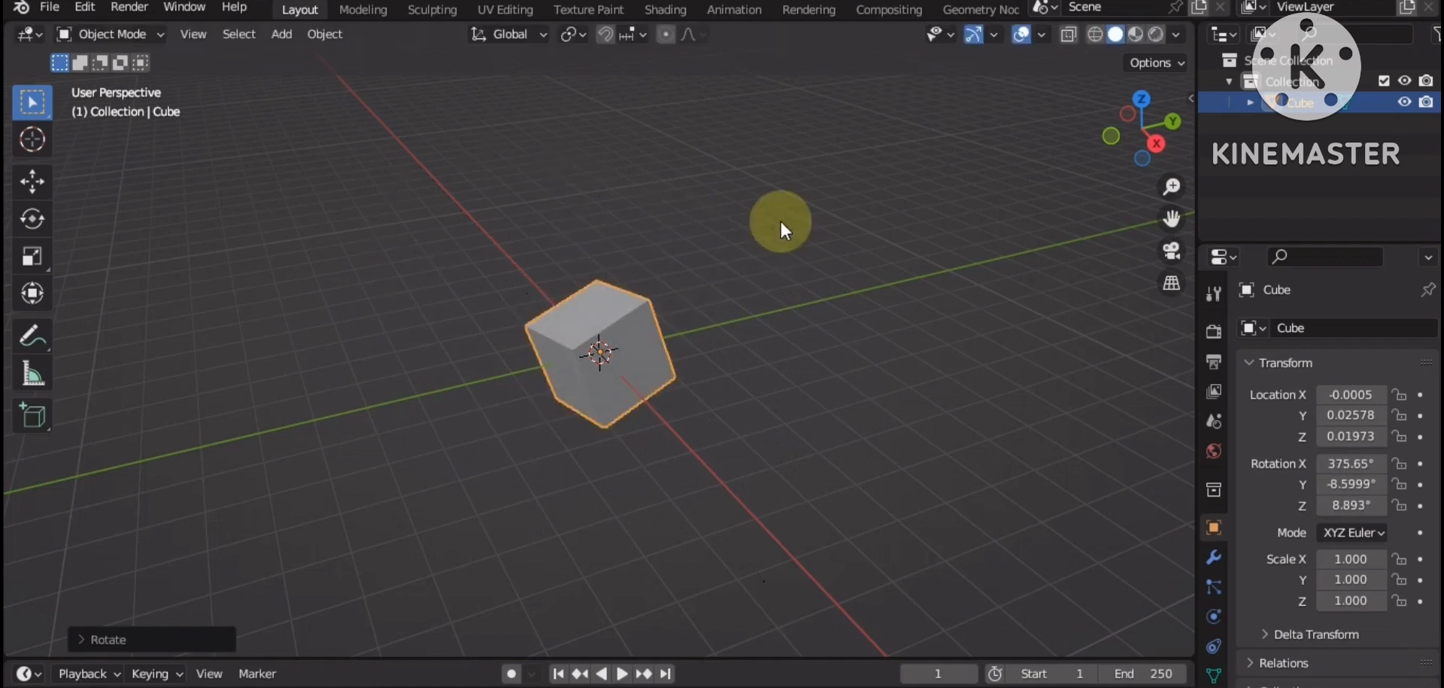
key(s)
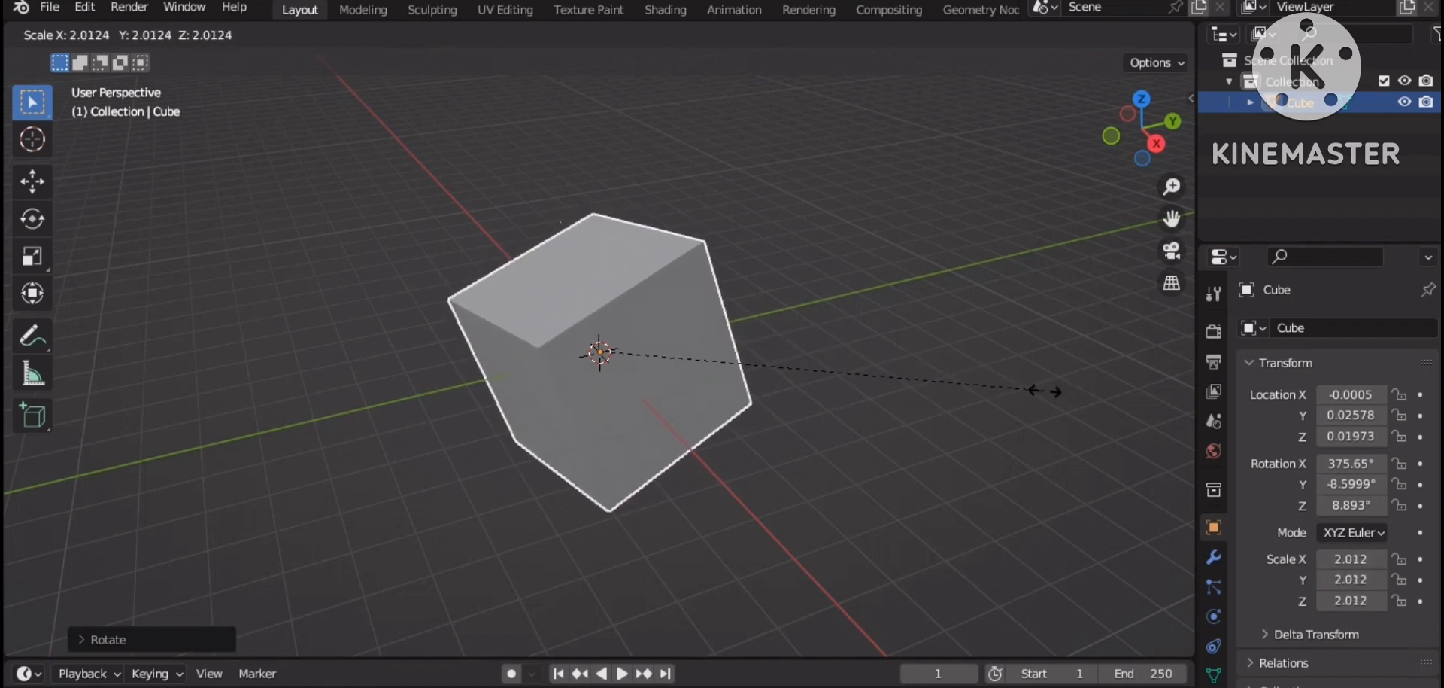
click(1046, 392)
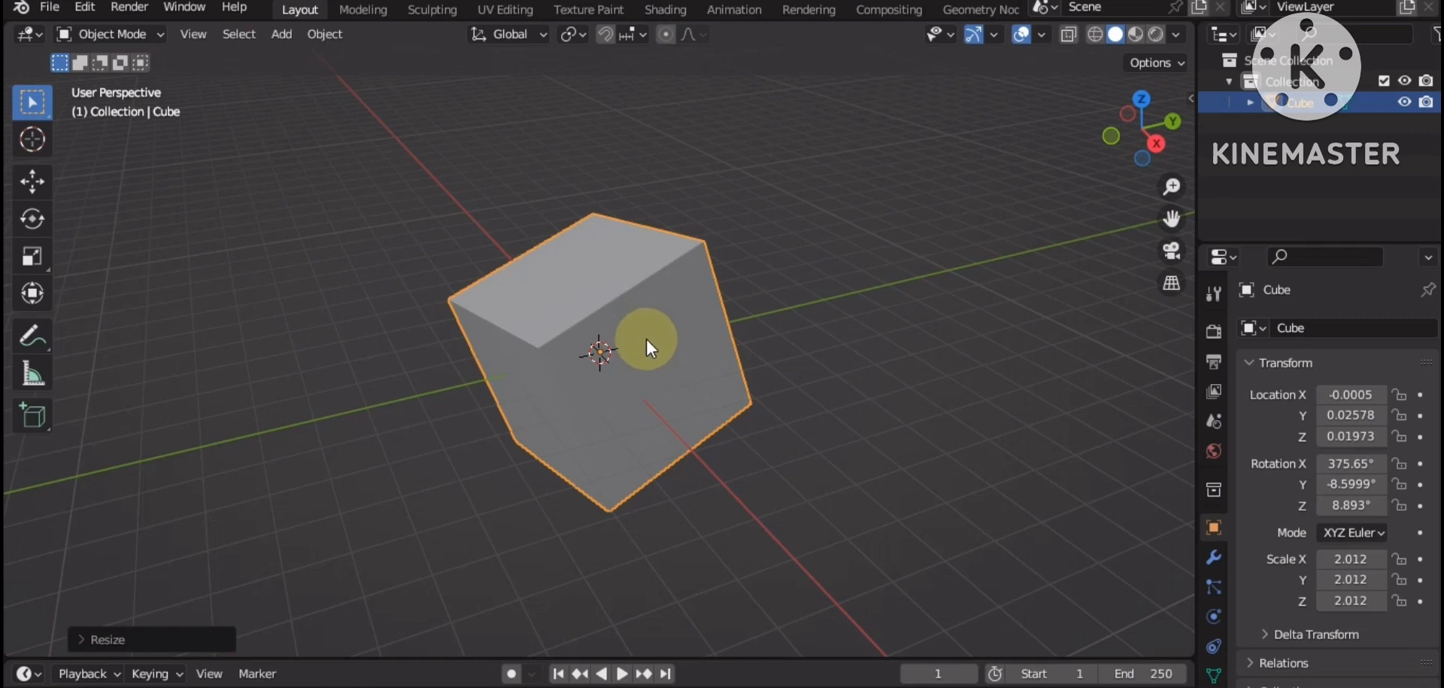
key(s)
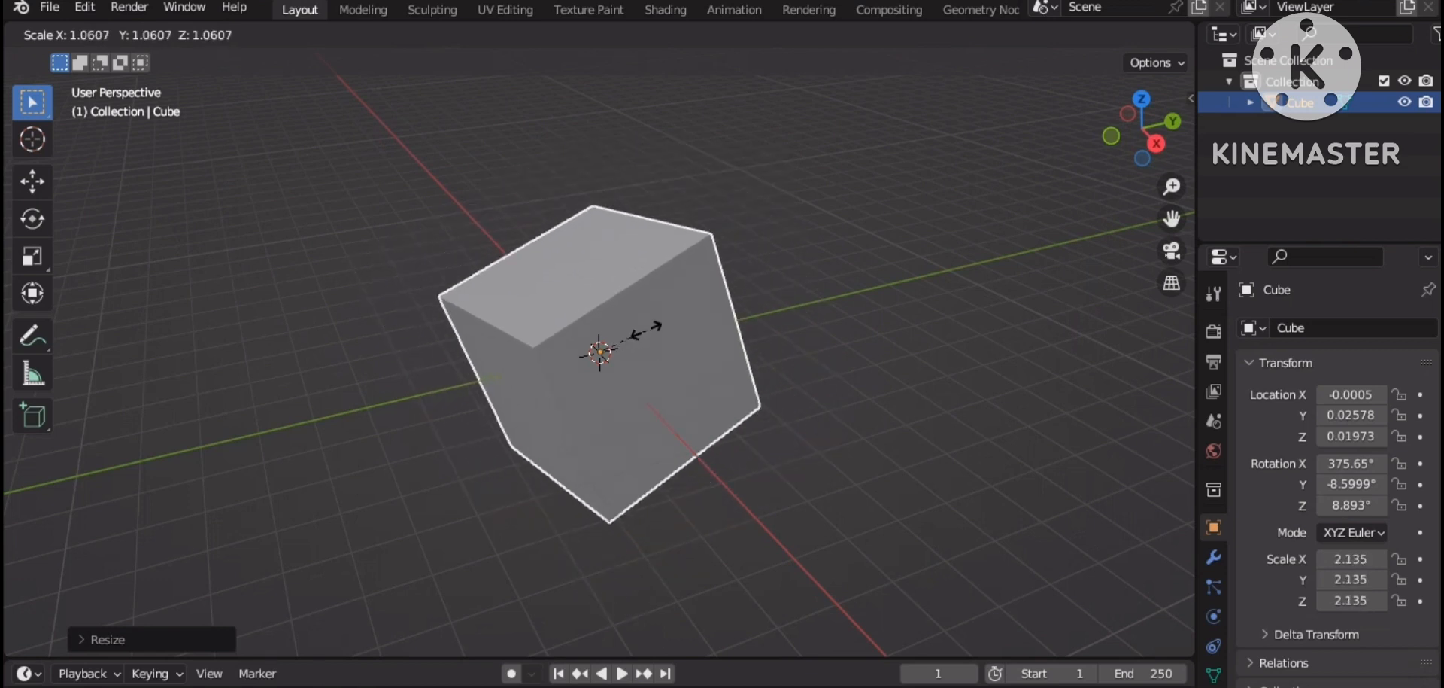
click(644, 329)
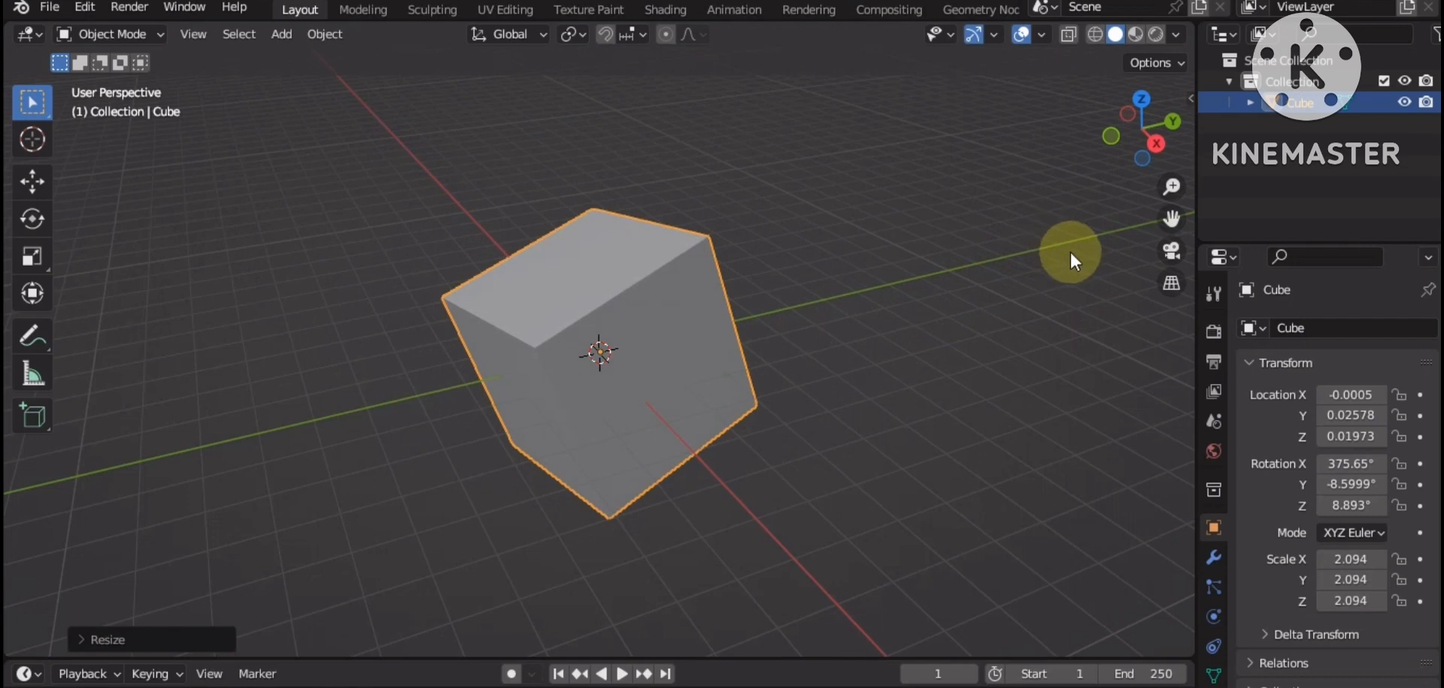
key(s)
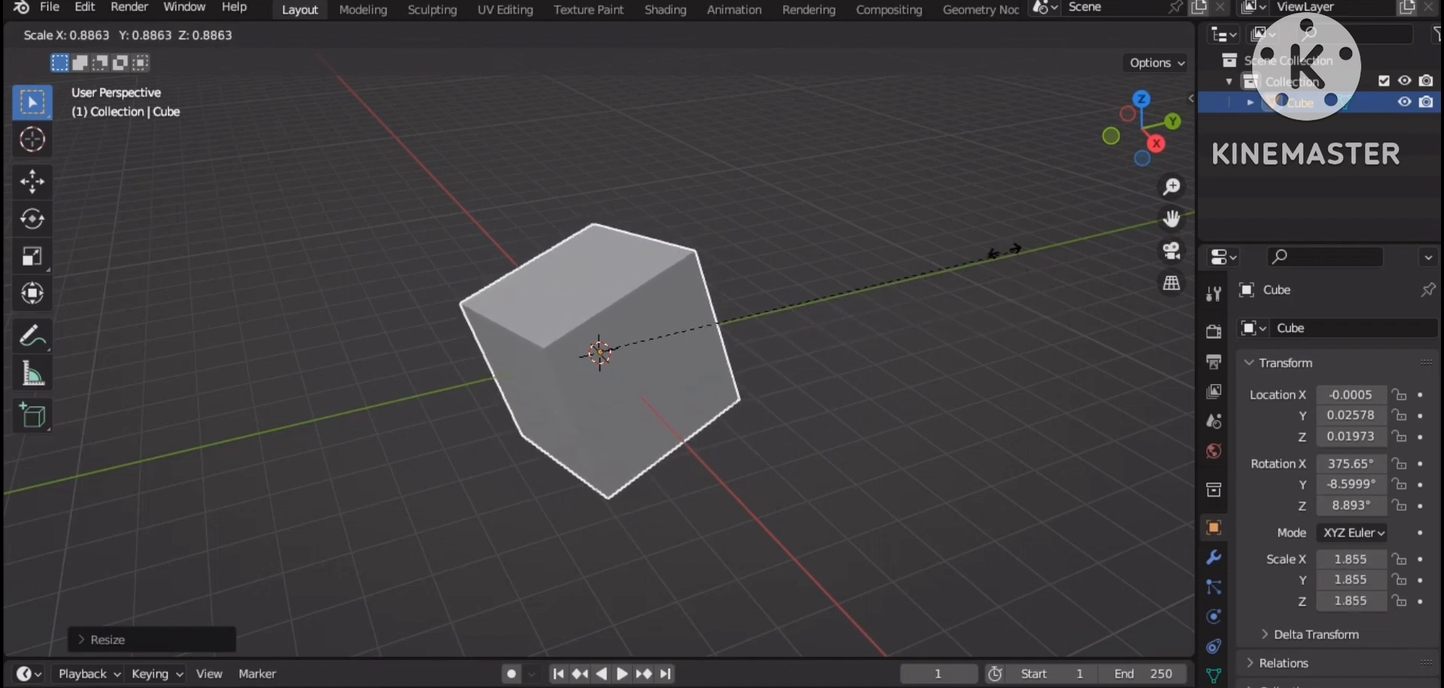
click(900, 254)
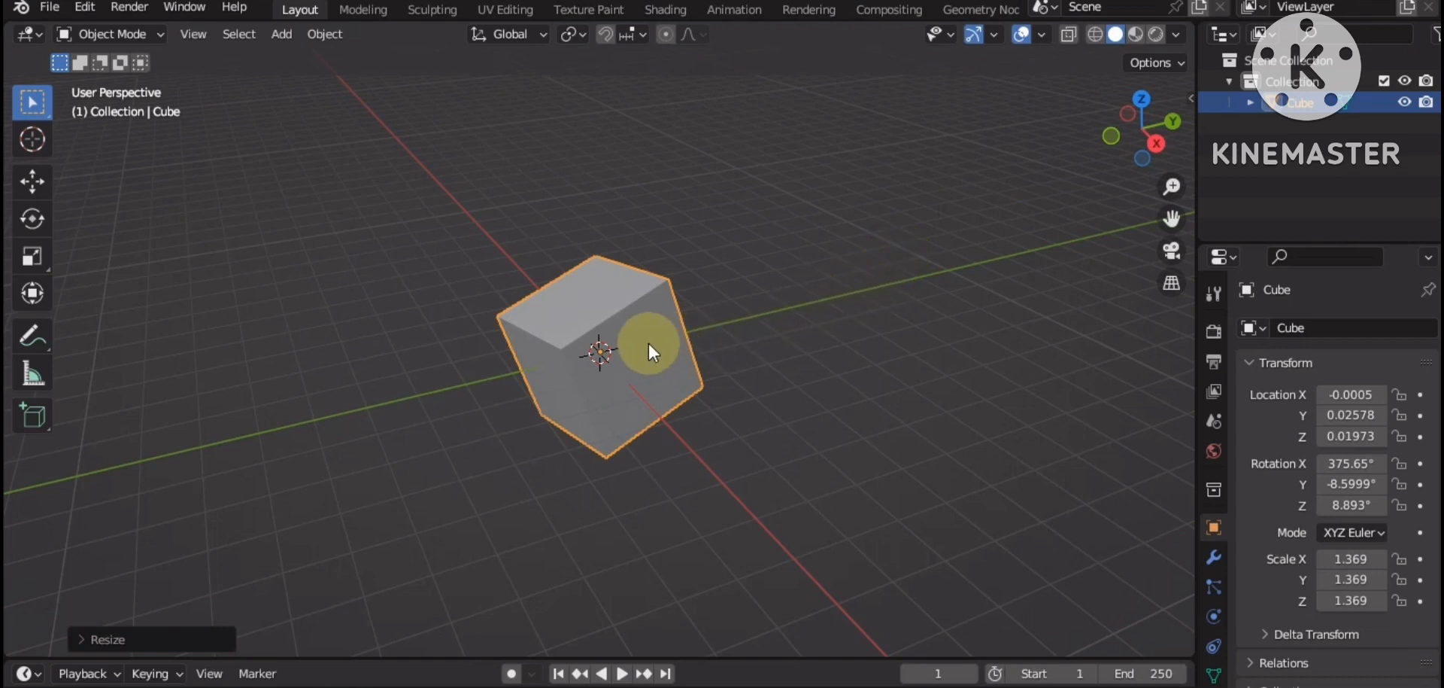
Step: Rotate the cube freely twice more, to about X -683°, Y -24°, Z 17°
key(r)
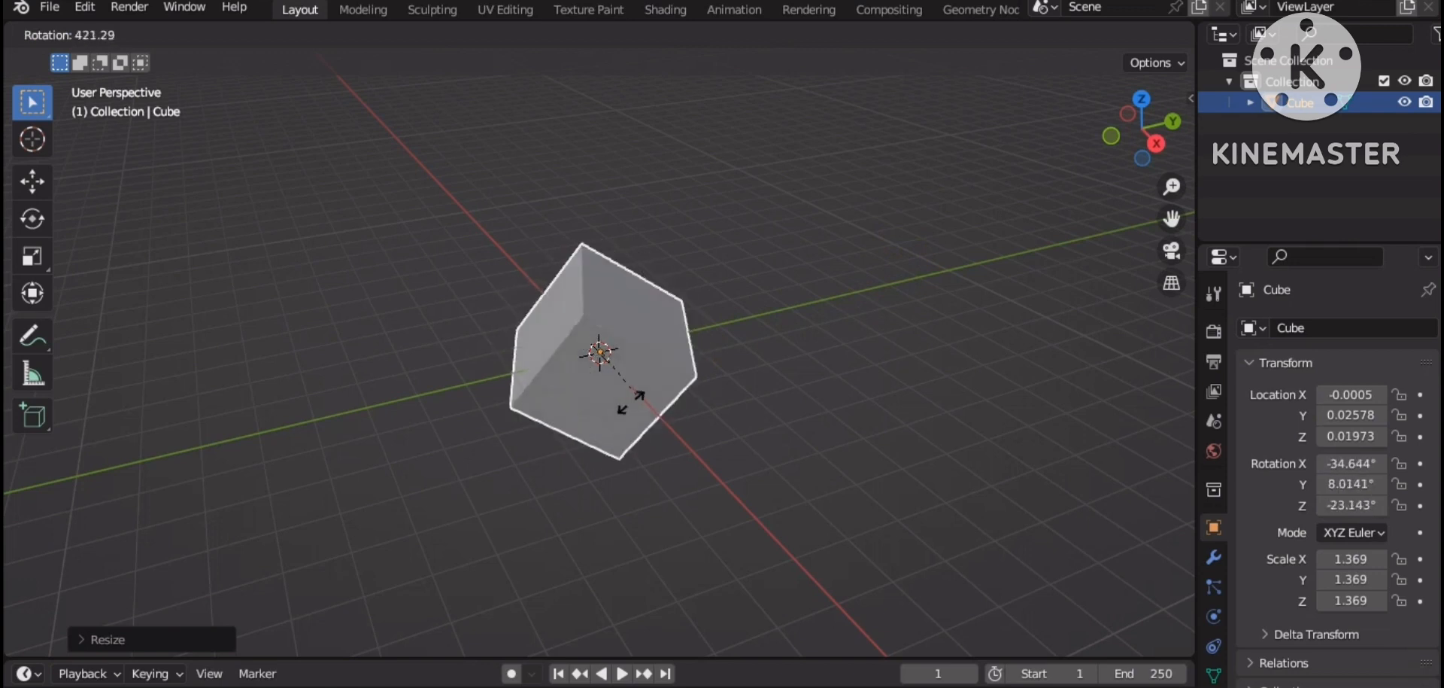
click(527, 372)
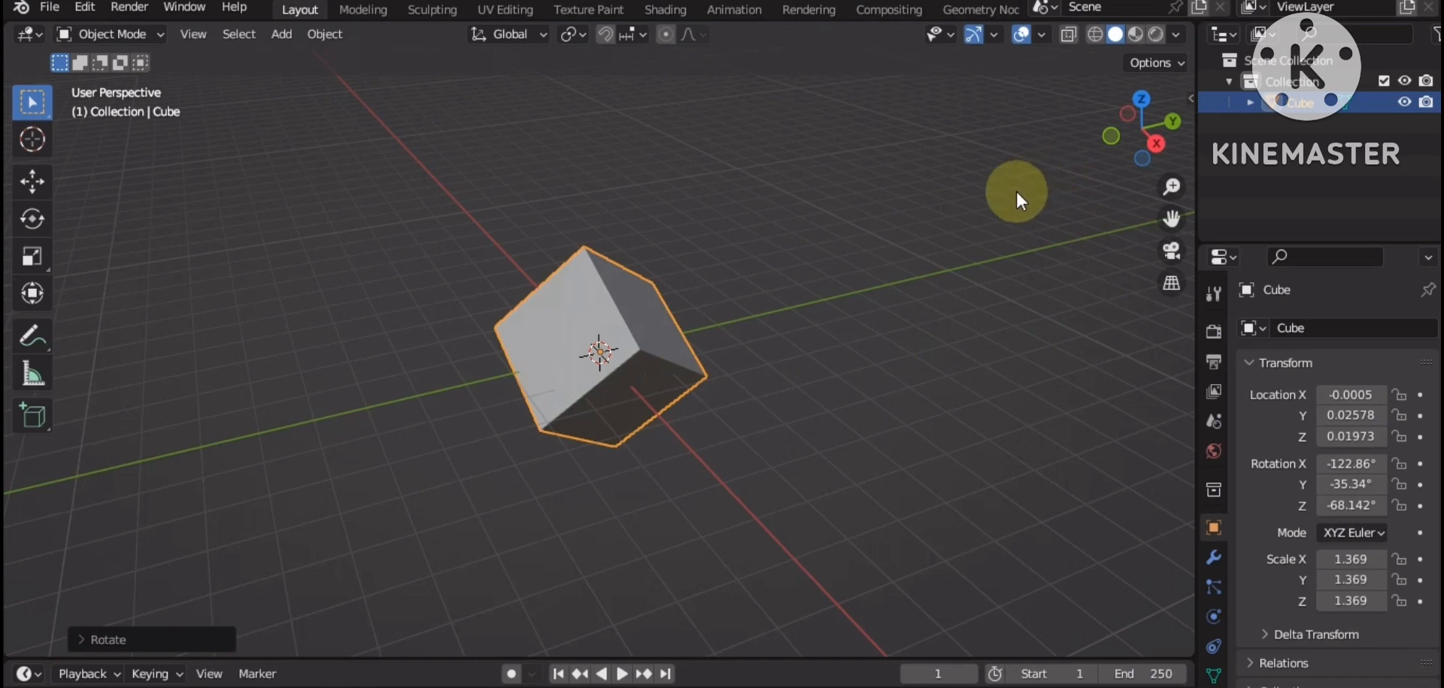
key(r)
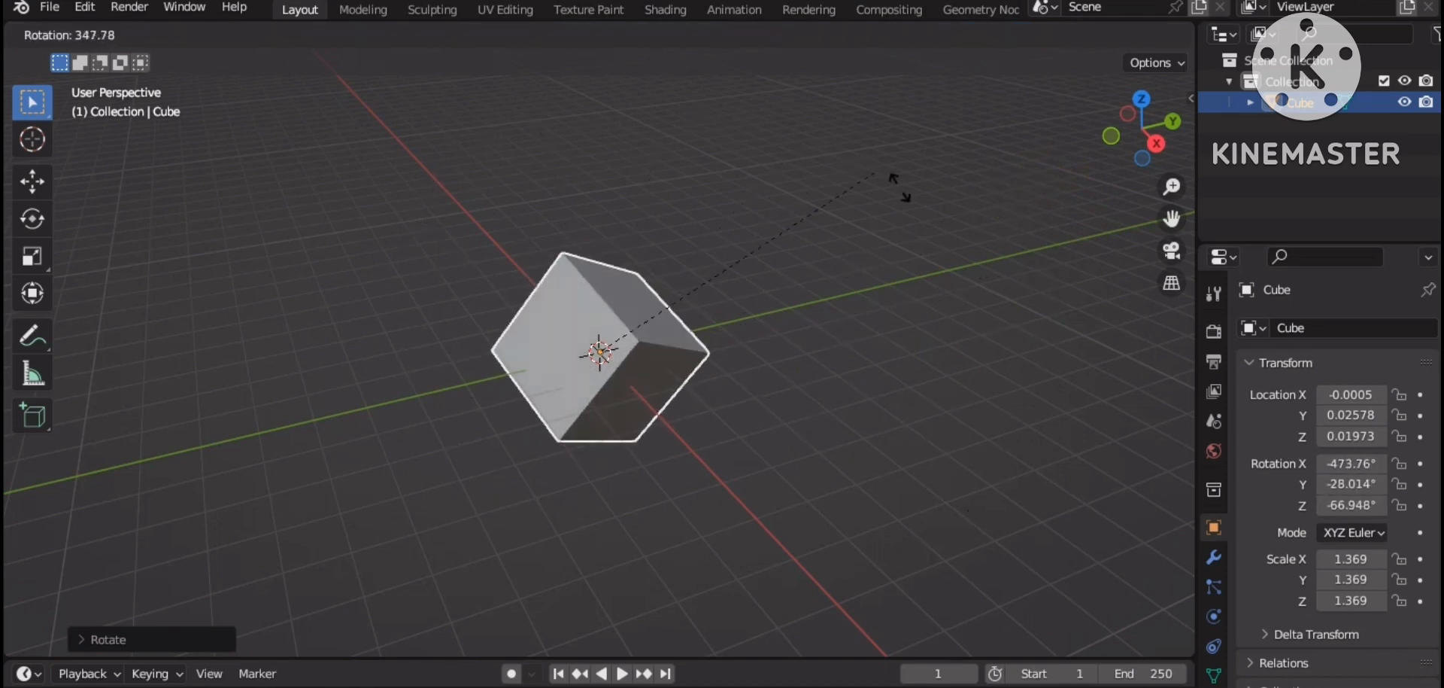
click(435, 516)
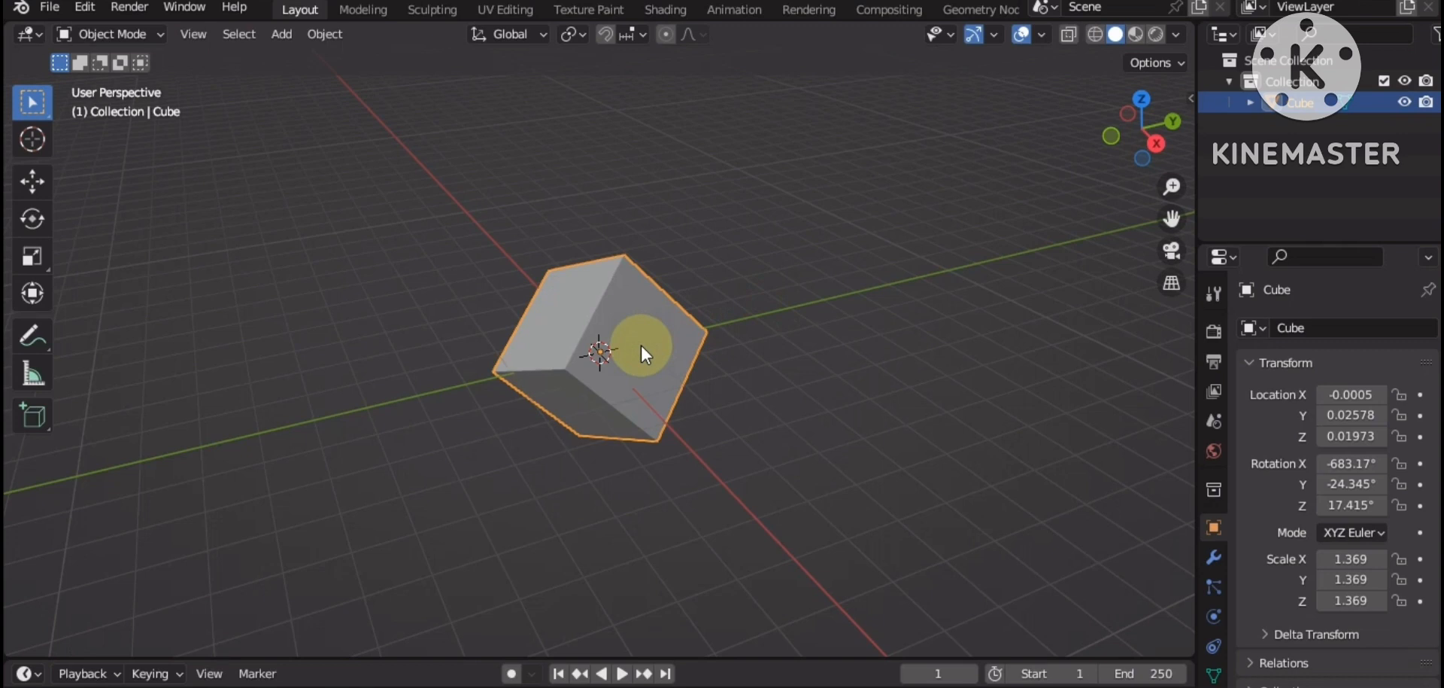
Step: Duplicate the cube and place the copy at about X 2.06 m, Y 5.94 m, Z 1.00 m
key(g)
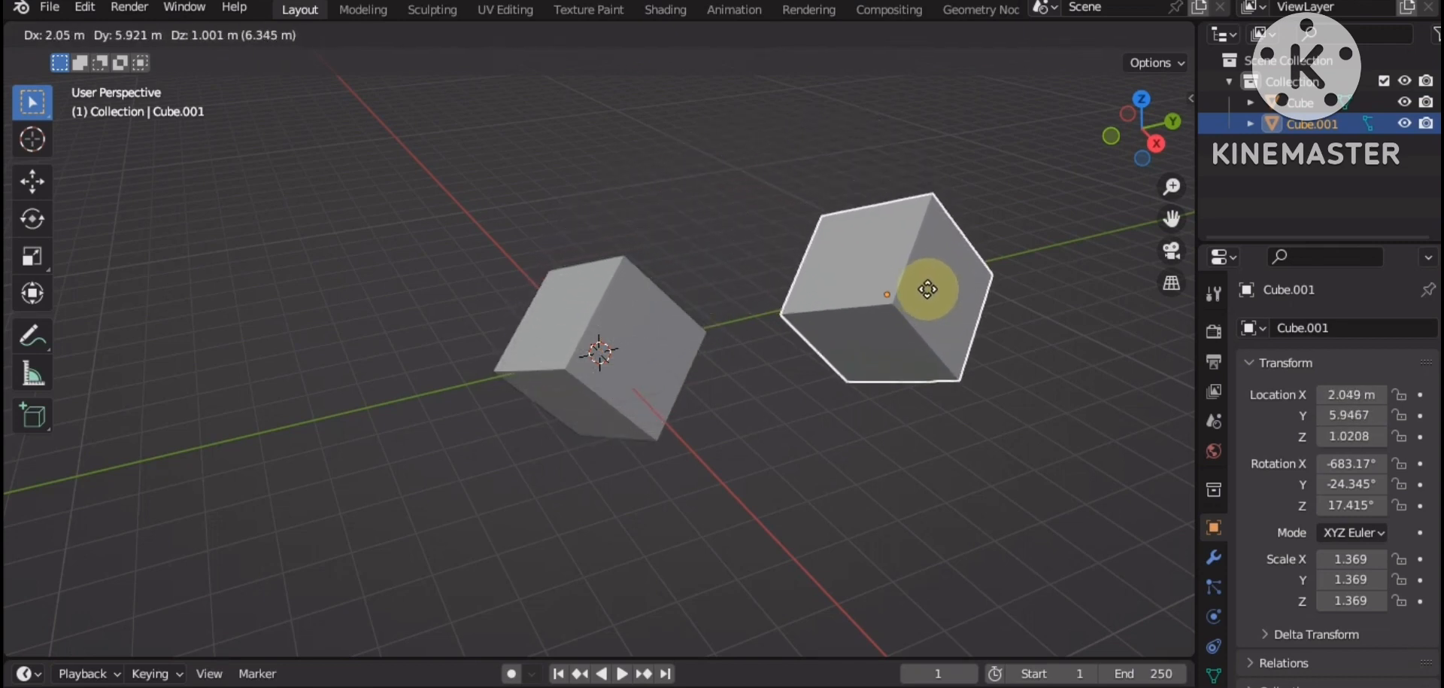
click(929, 289)
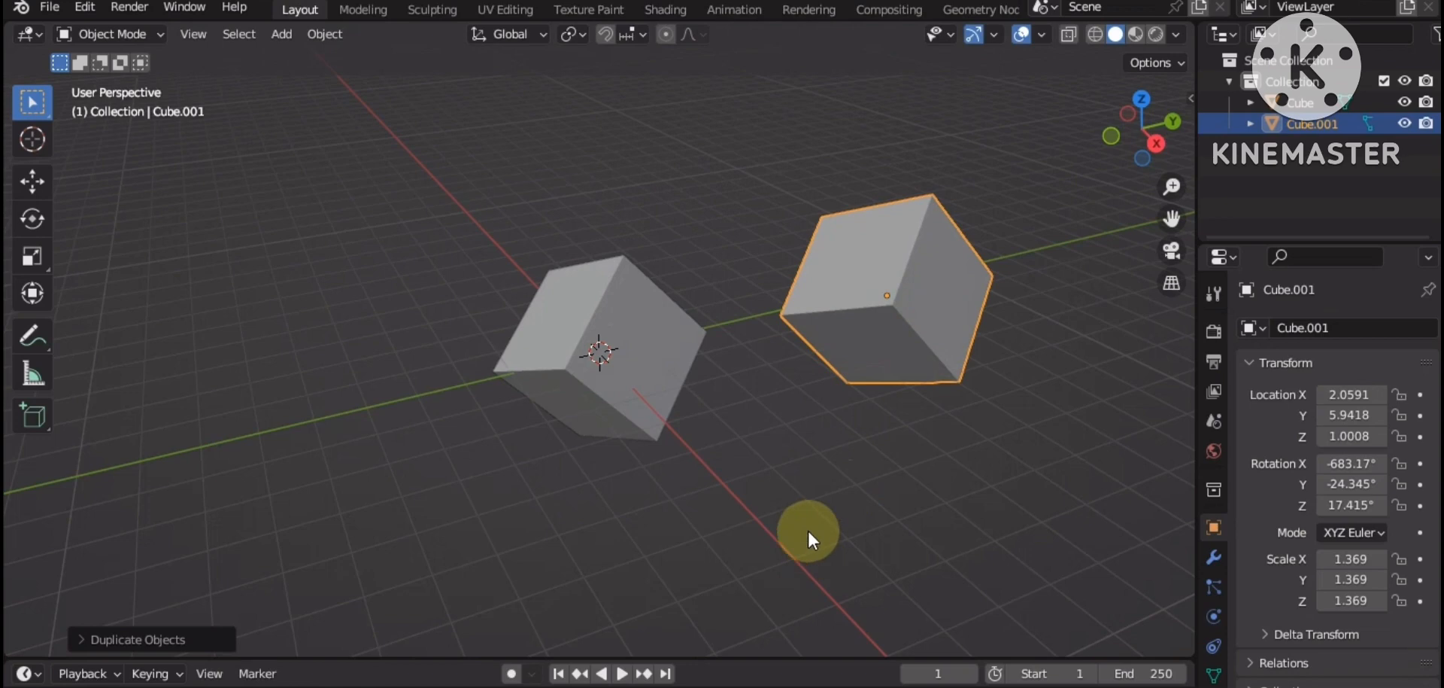
Step: Duplicate both cubes together and place the pair below the originals, the active copy at about X 5.75 m, Y 8.34 m, Z -2.09 m
middle_drag(808, 528, 863, 495)
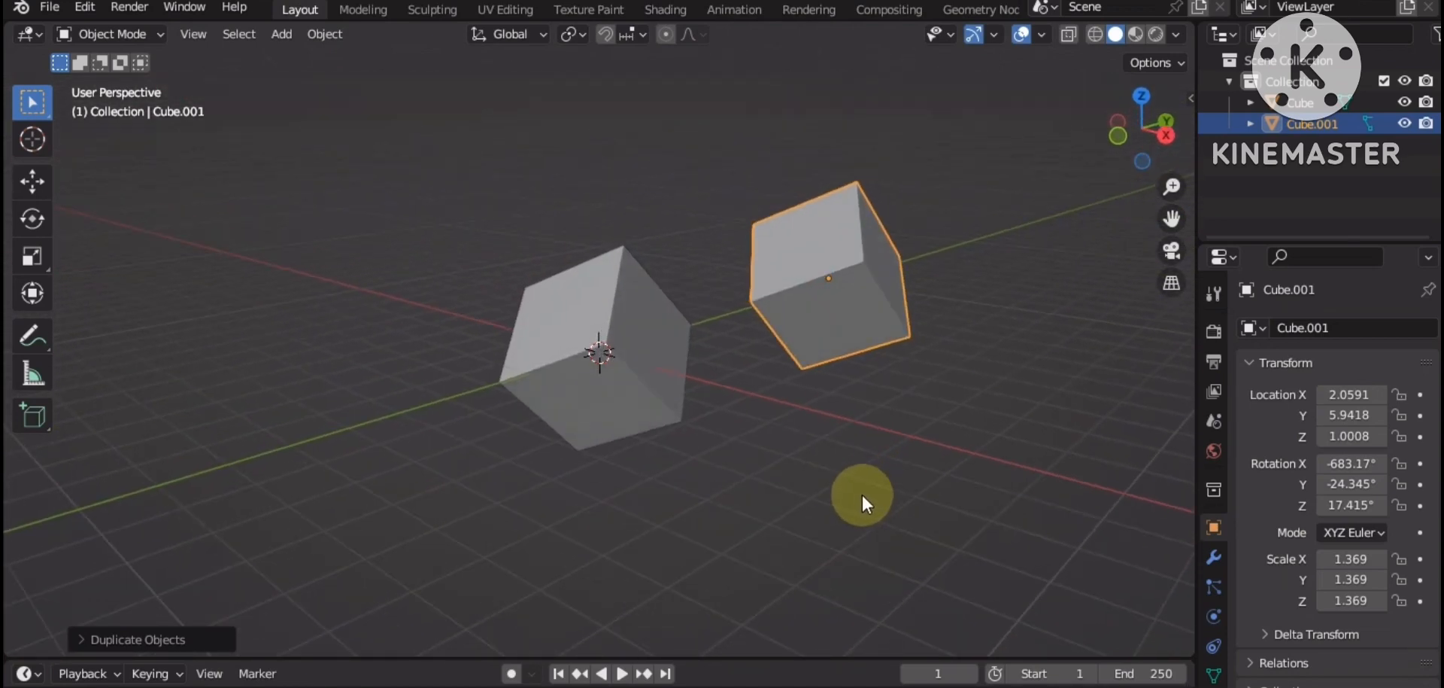
drag(432, 163, 995, 541)
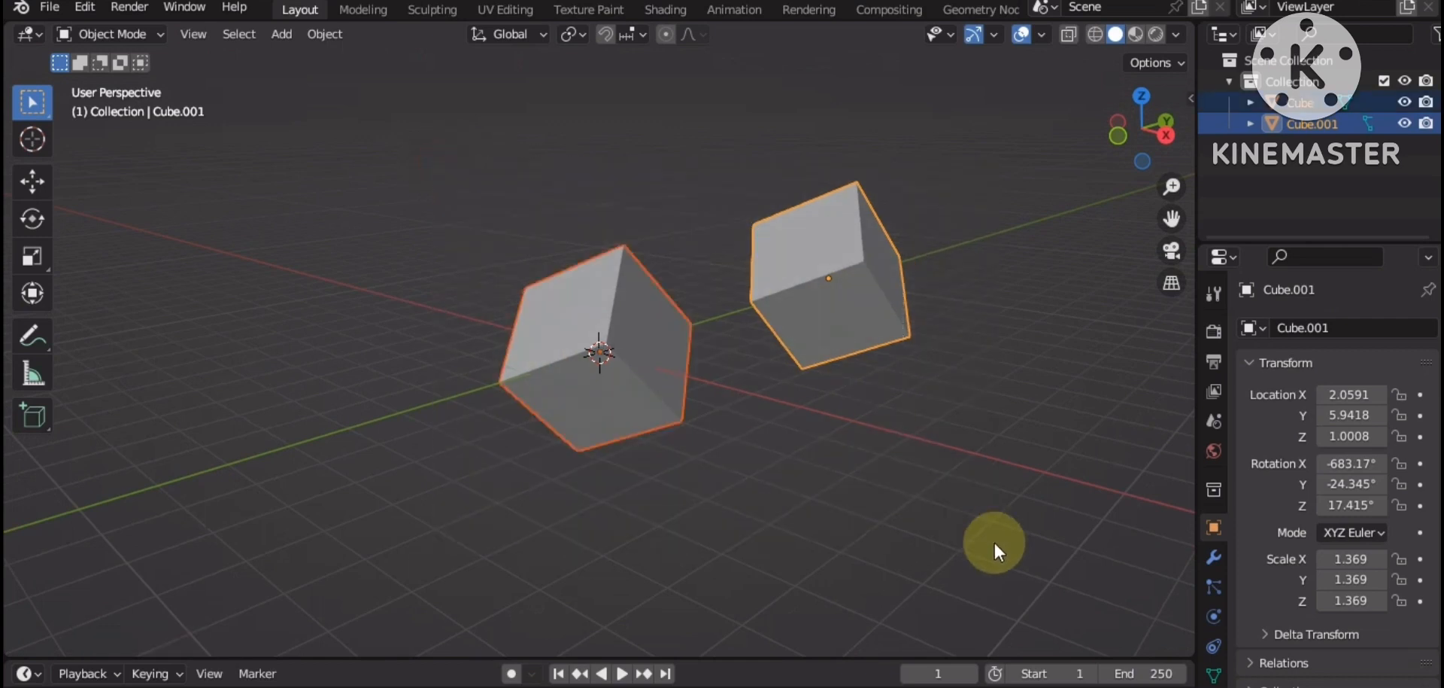
key(shift+d)
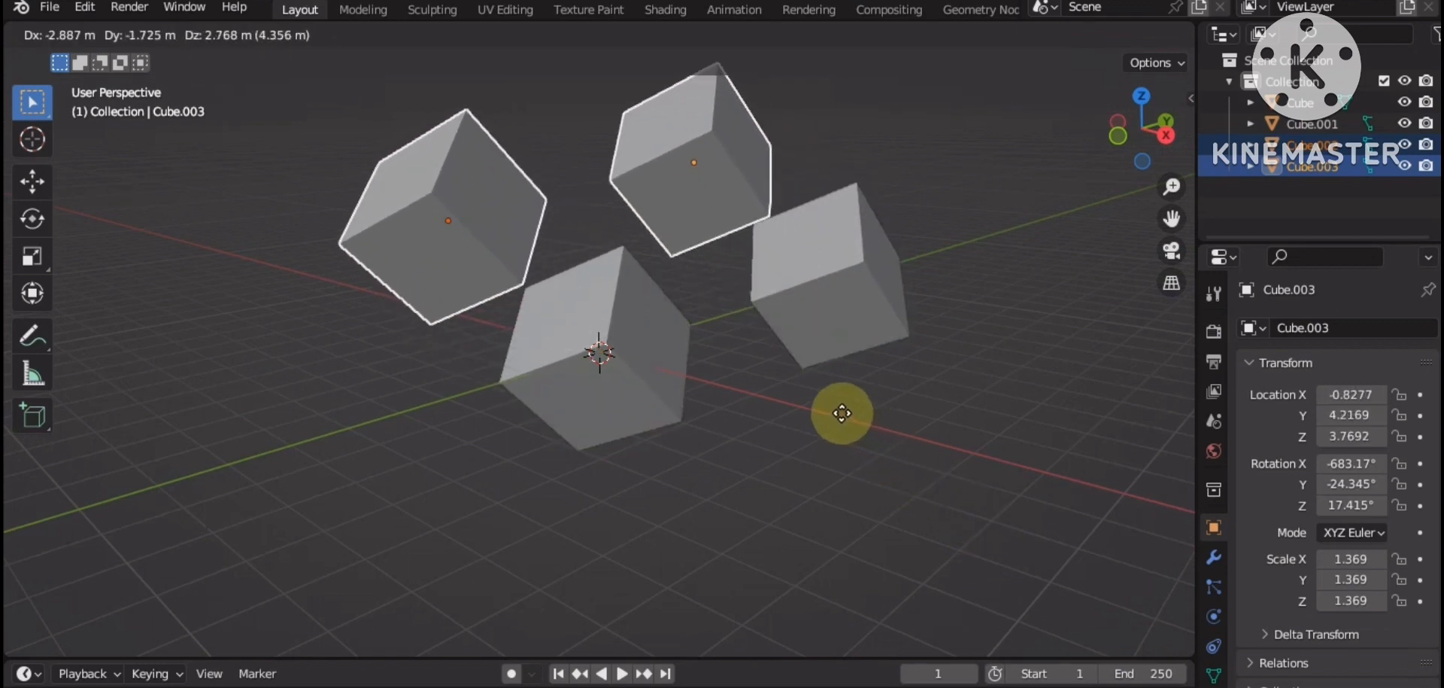
click(1181, 76)
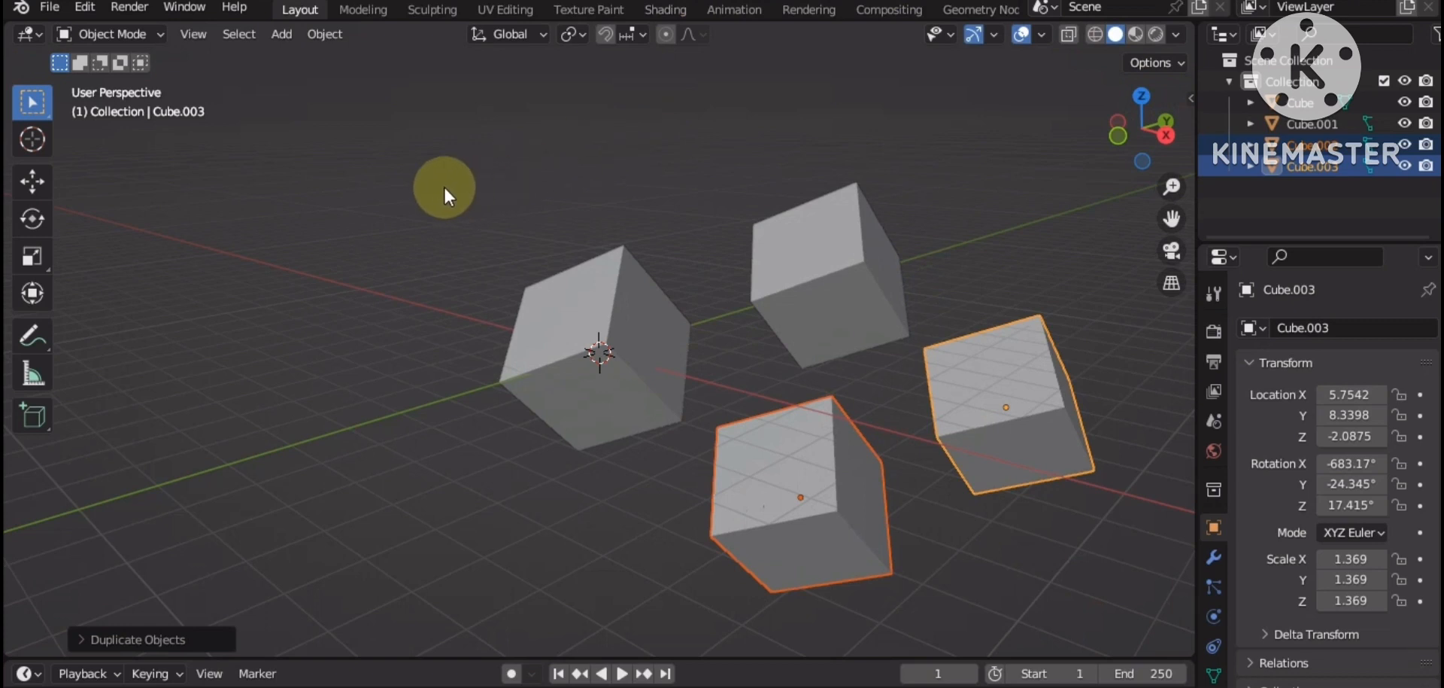
Step: Move all four cubes together around the 3D cursor, bringing the active one to about X 2.59 m, Y 5.54 m, Z -1.23 m
drag(429, 183, 1188, 602)
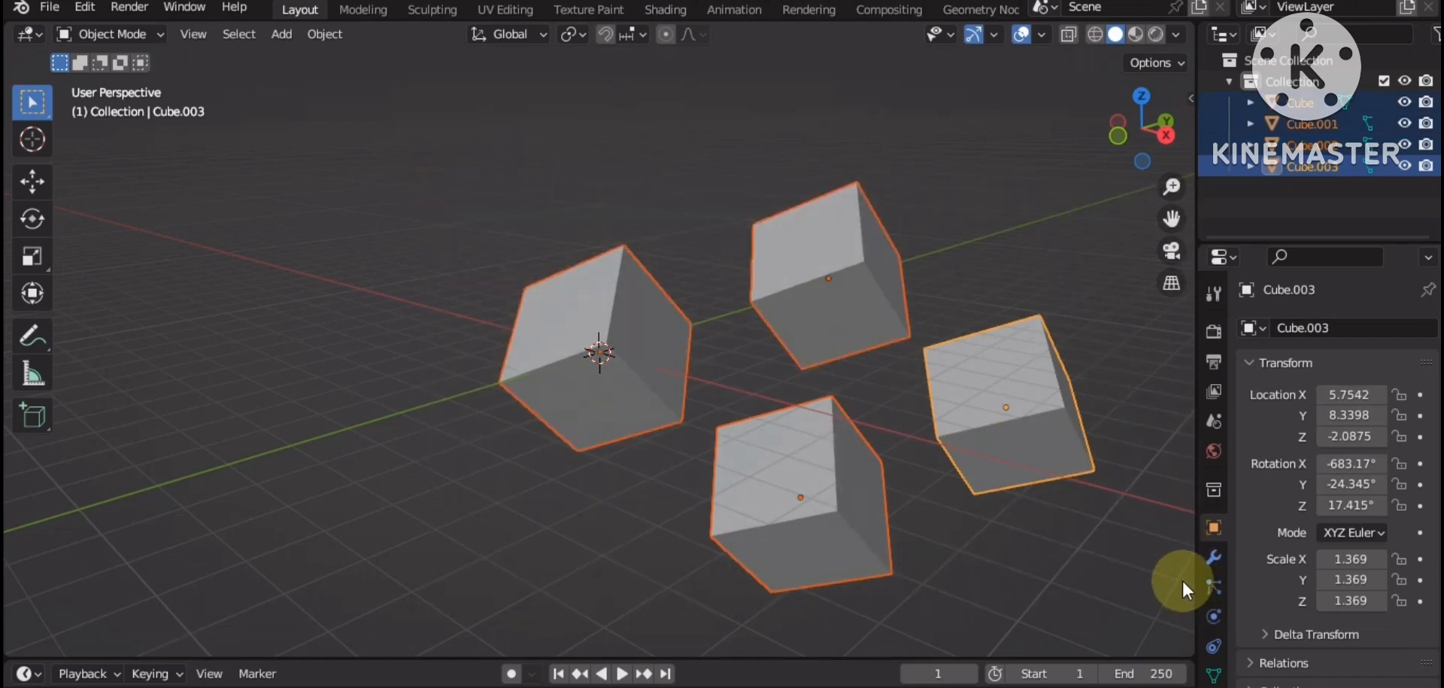
key(g)
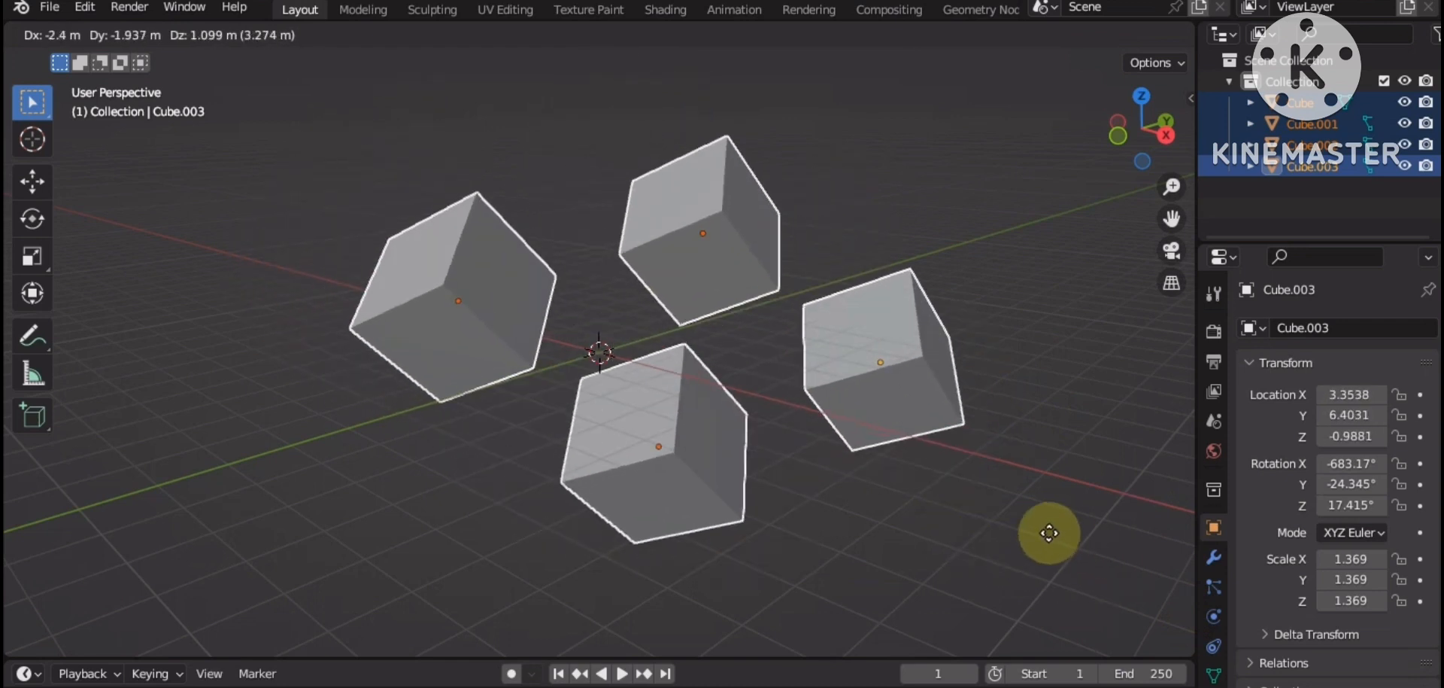
click(999, 544)
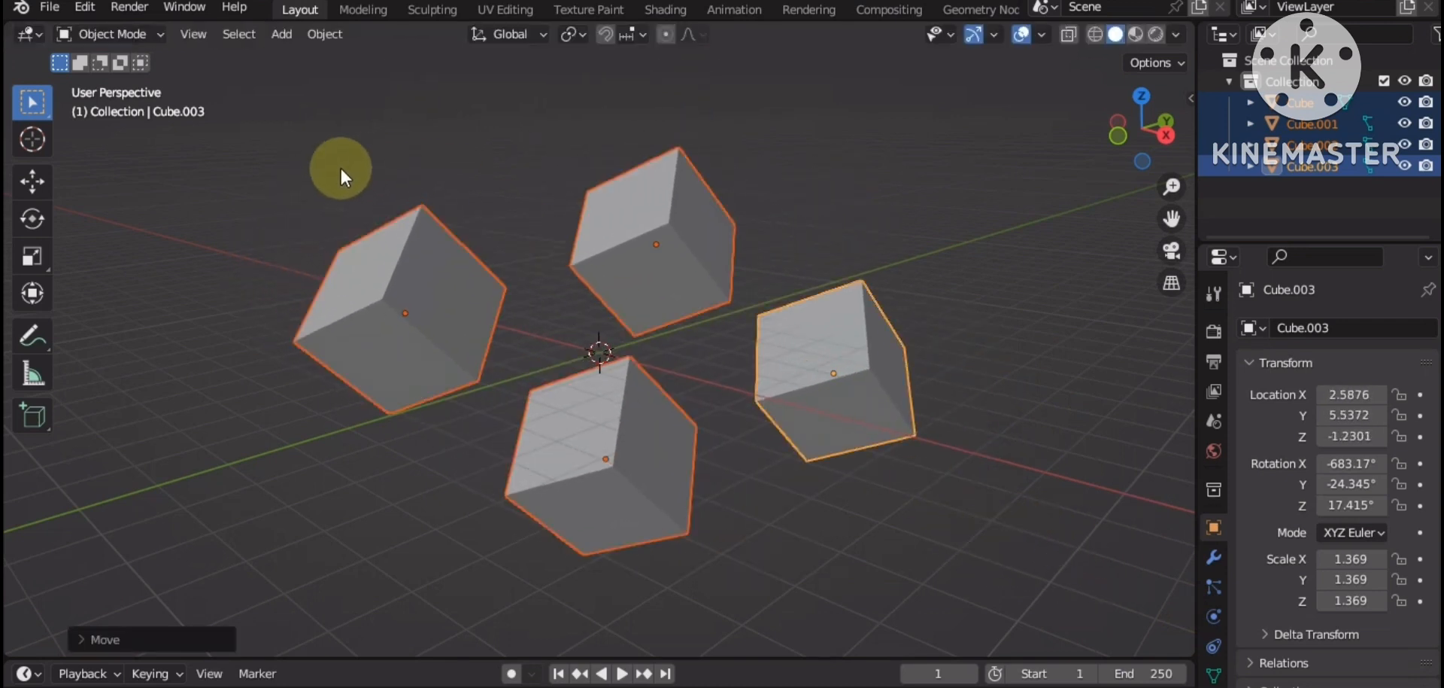
Step: Select all four cubes and rotate them together by about -22° in the current view
click(267, 152)
drag(242, 130, 998, 623)
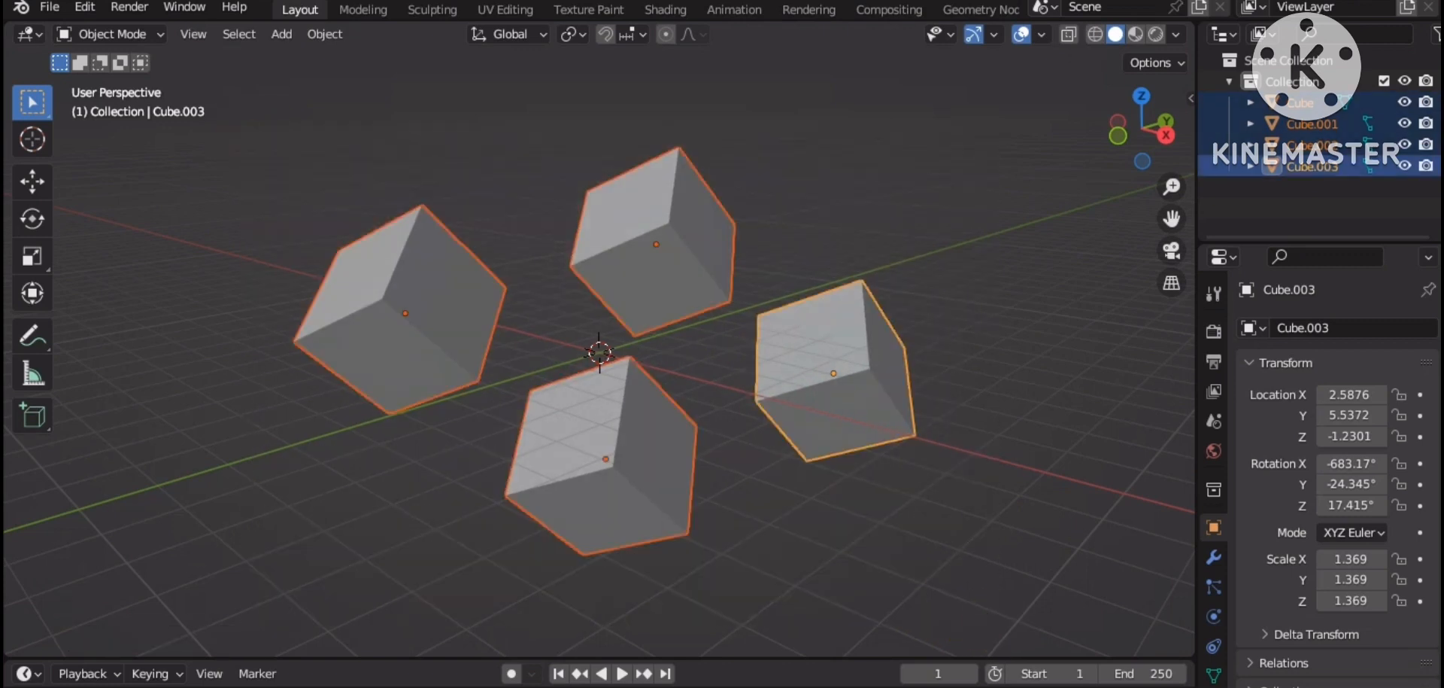
key(r)
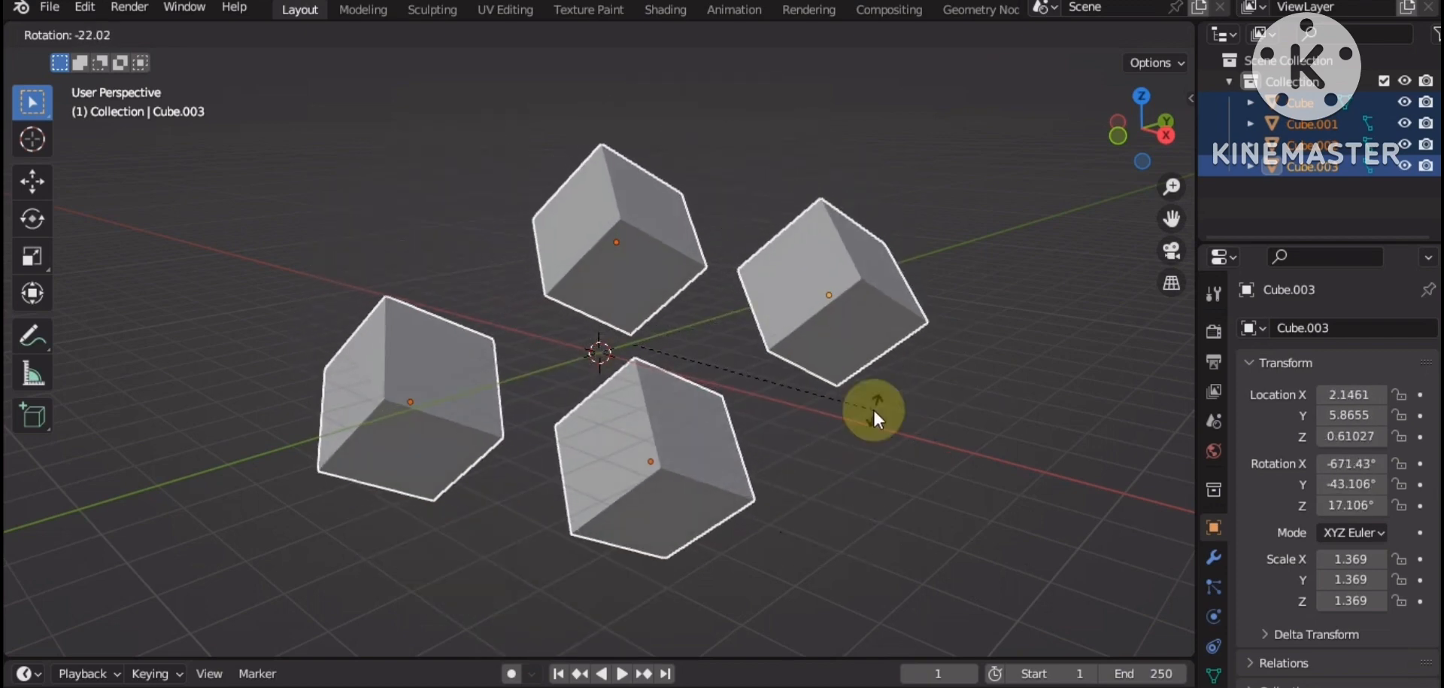
click(873, 408)
Step: Reselect all four cubes and shrink them together, giving the active cube a scale of about 0.648
click(499, 176)
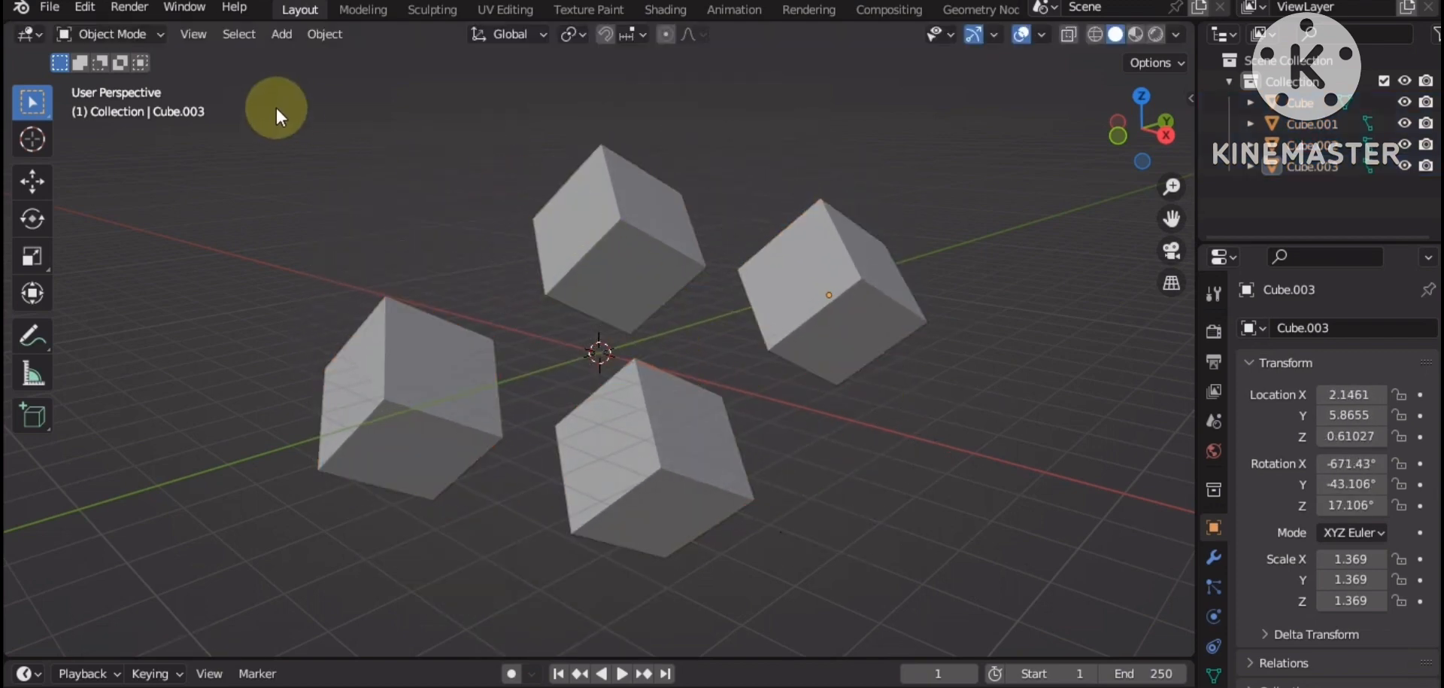
drag(276, 106, 986, 618)
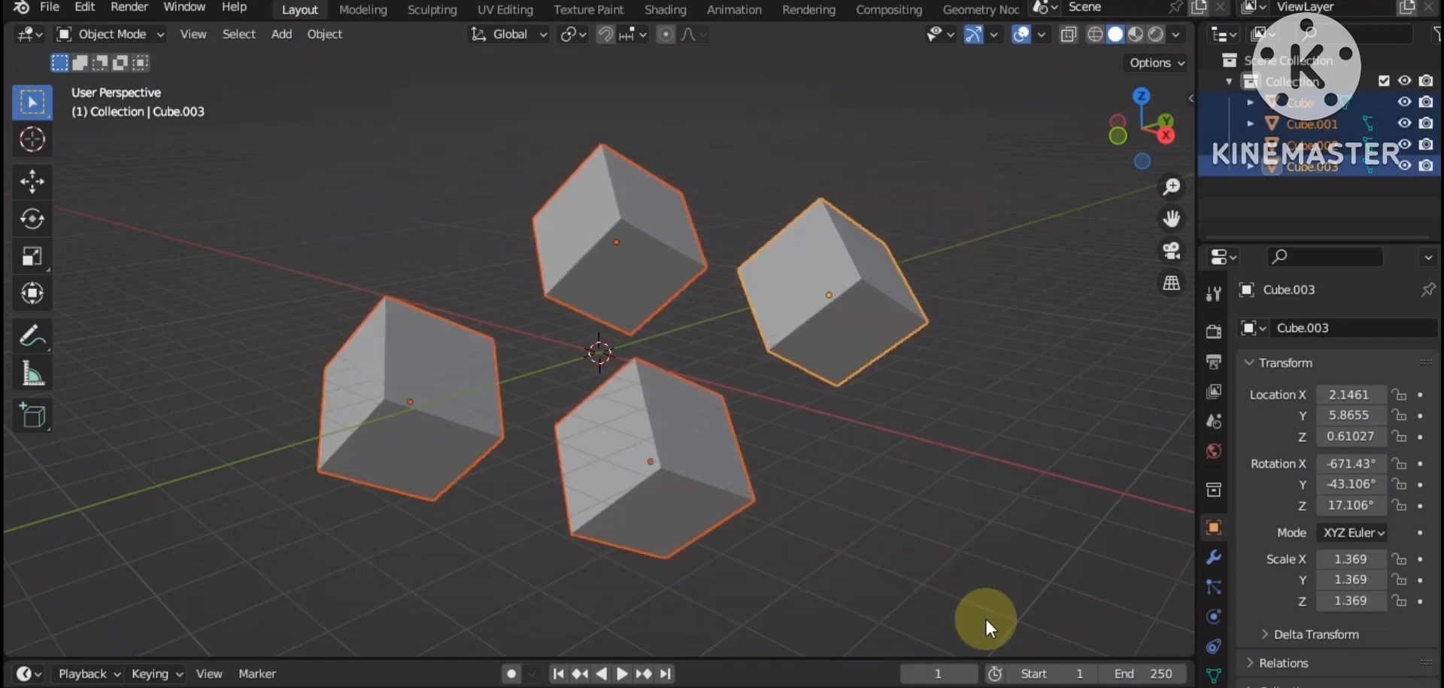
key(s)
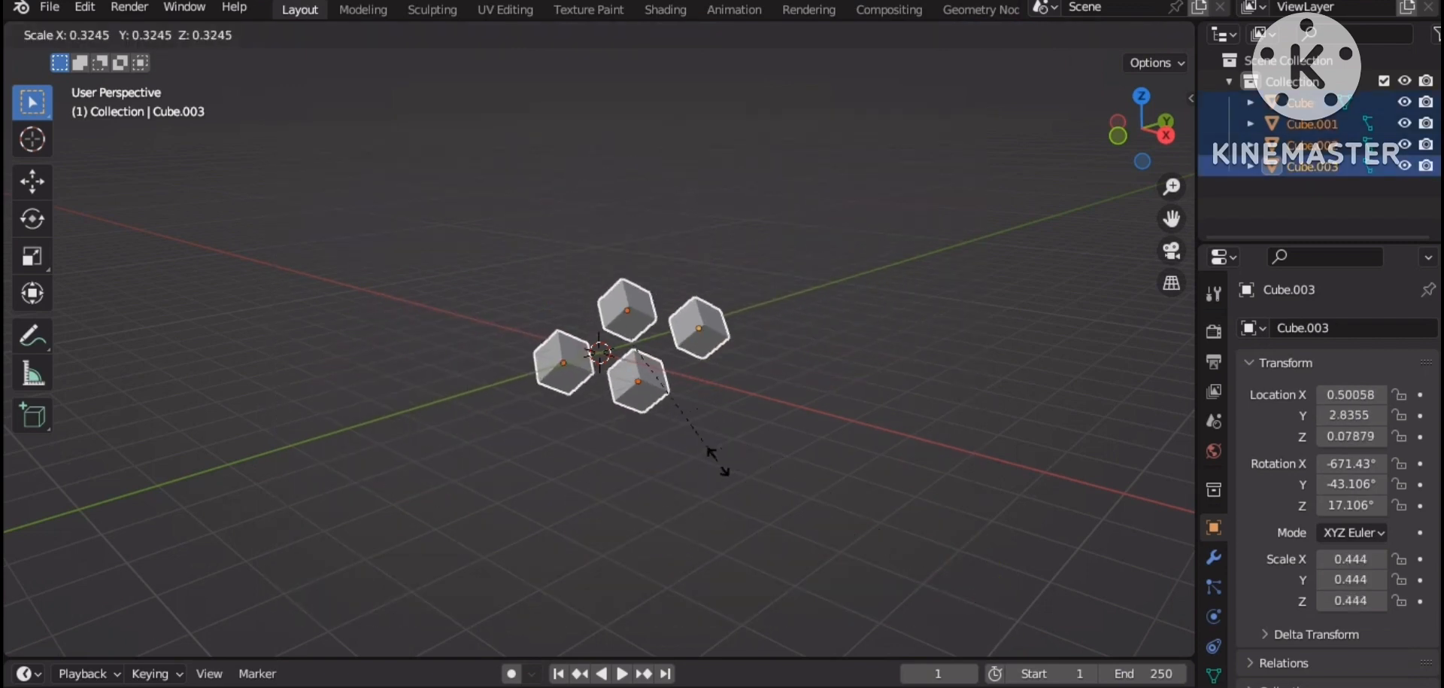
click(775, 500)
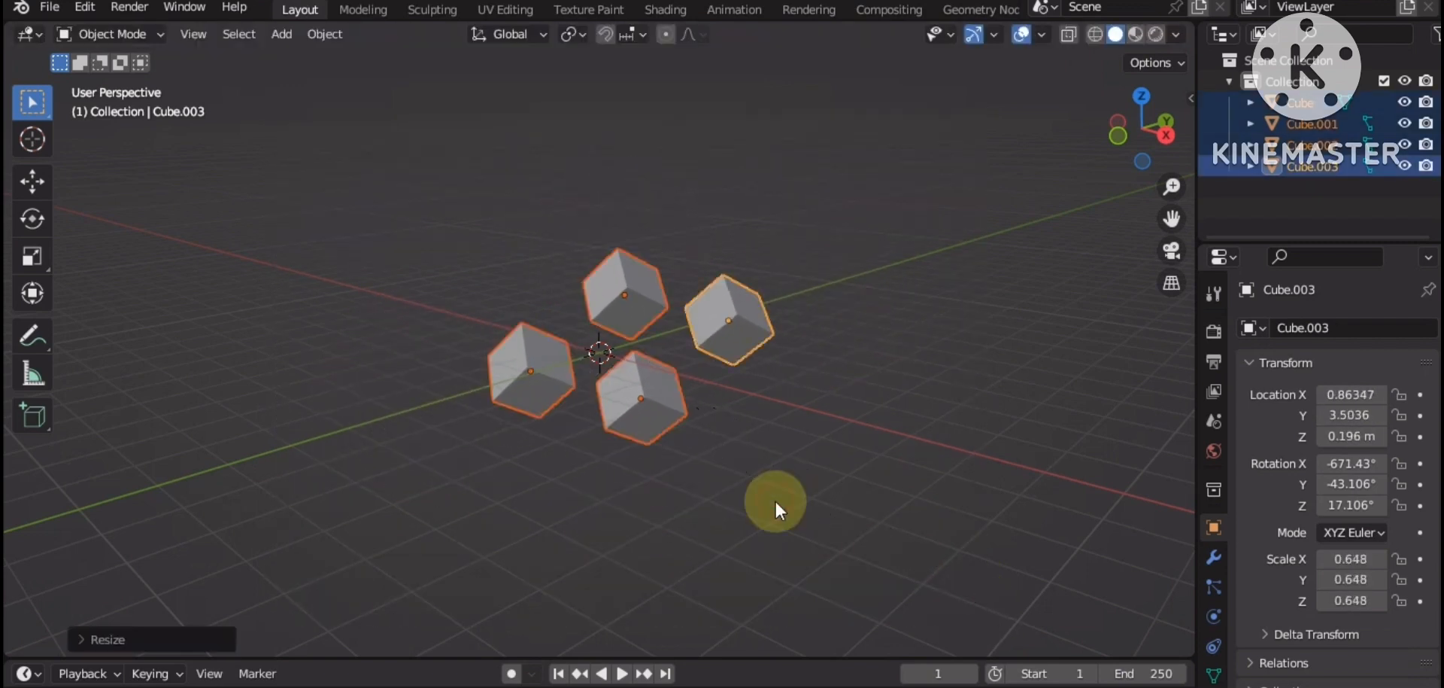
Step: Select every cube in the scene and delete them all
click(529, 206)
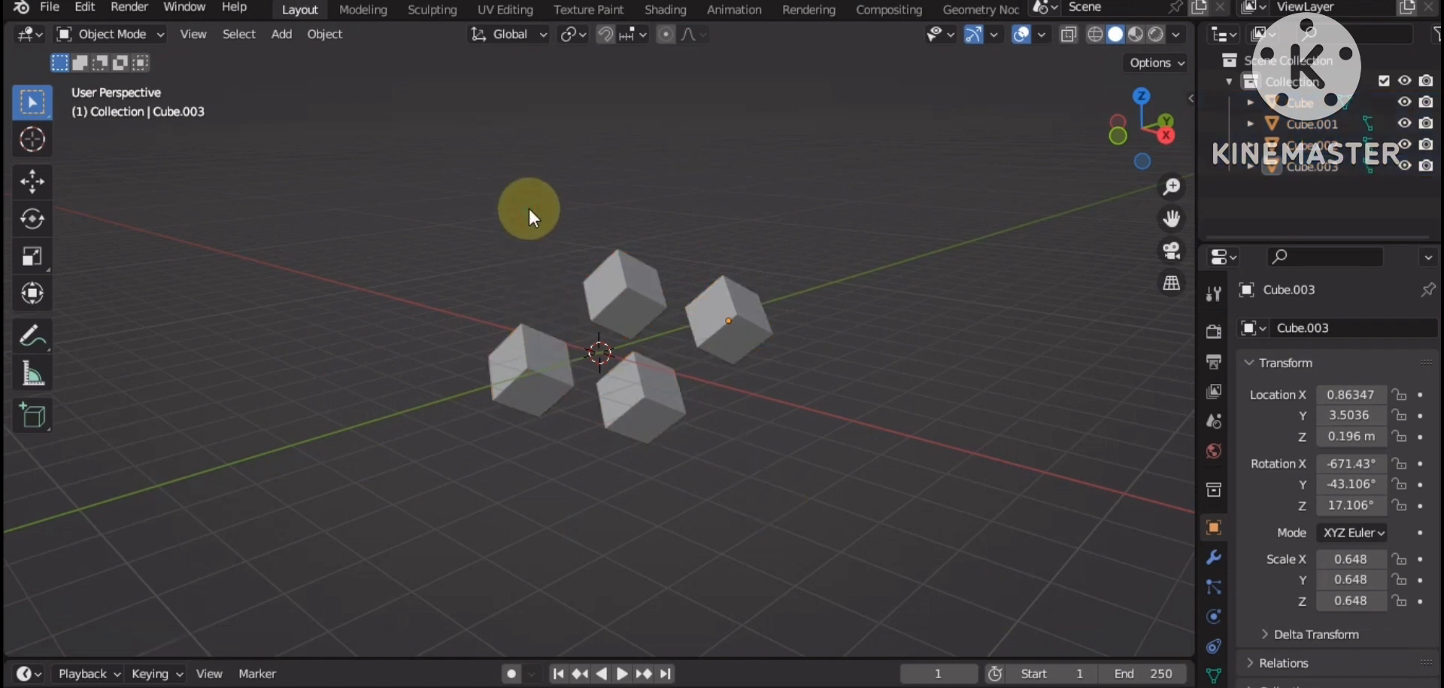
key(a)
key(x)
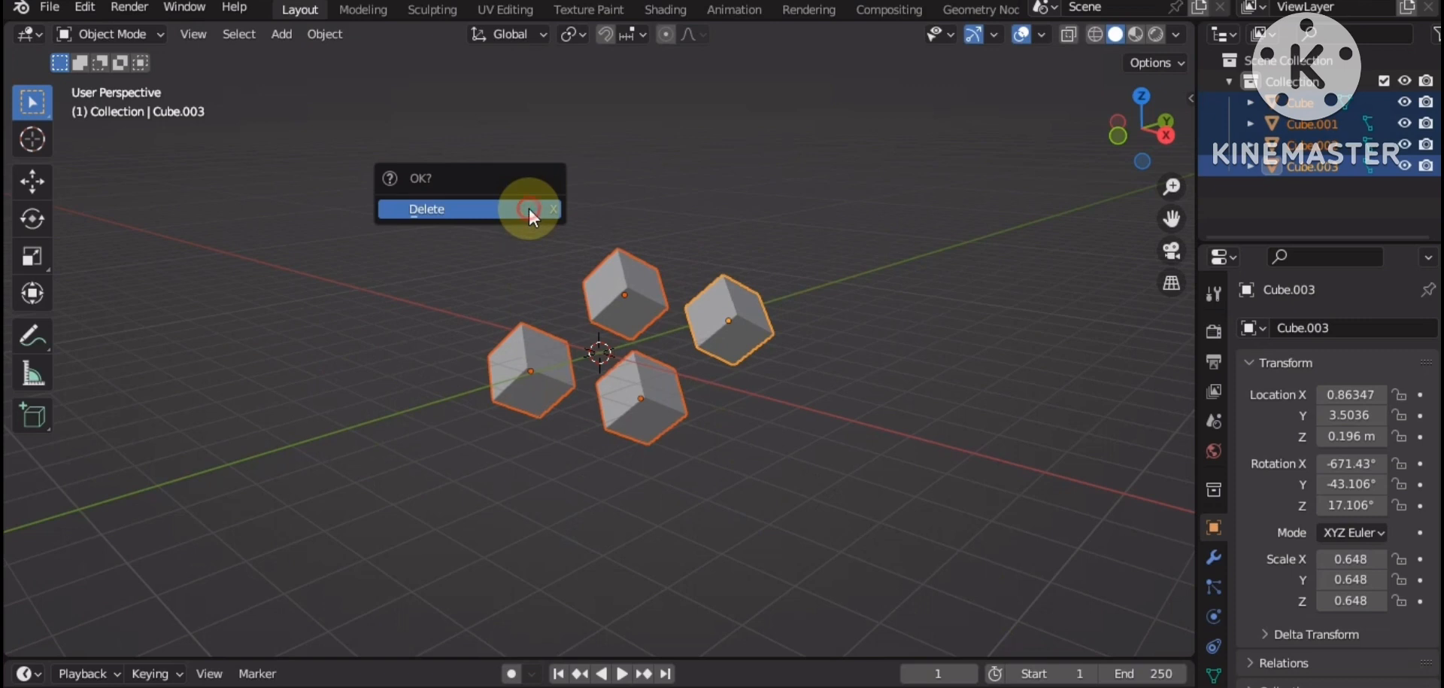
click(528, 207)
Step: Add a new cube mesh at the world origin
key(shift+a)
mouse_move(691, 292)
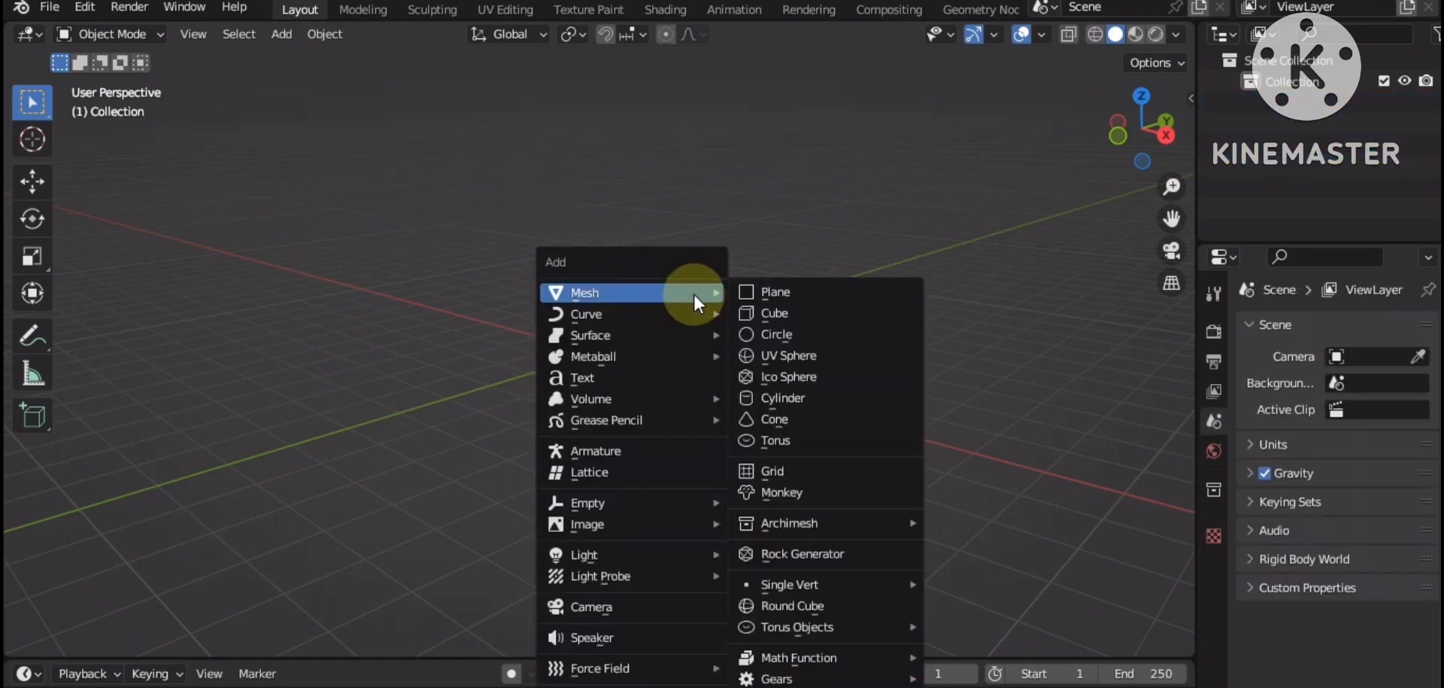
click(775, 316)
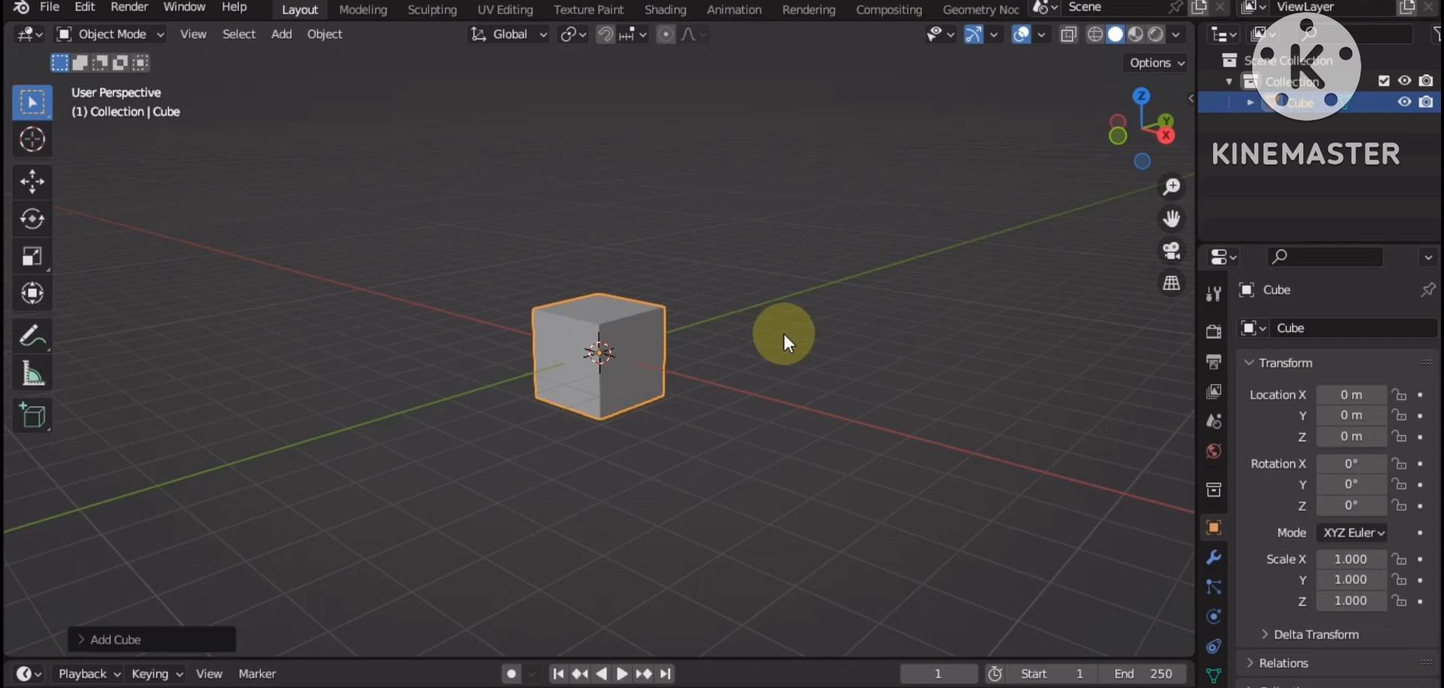
Step: Move the new cube along the global X axis only, to about X 0.05 m
middle_drag(803, 506, 1078, 523)
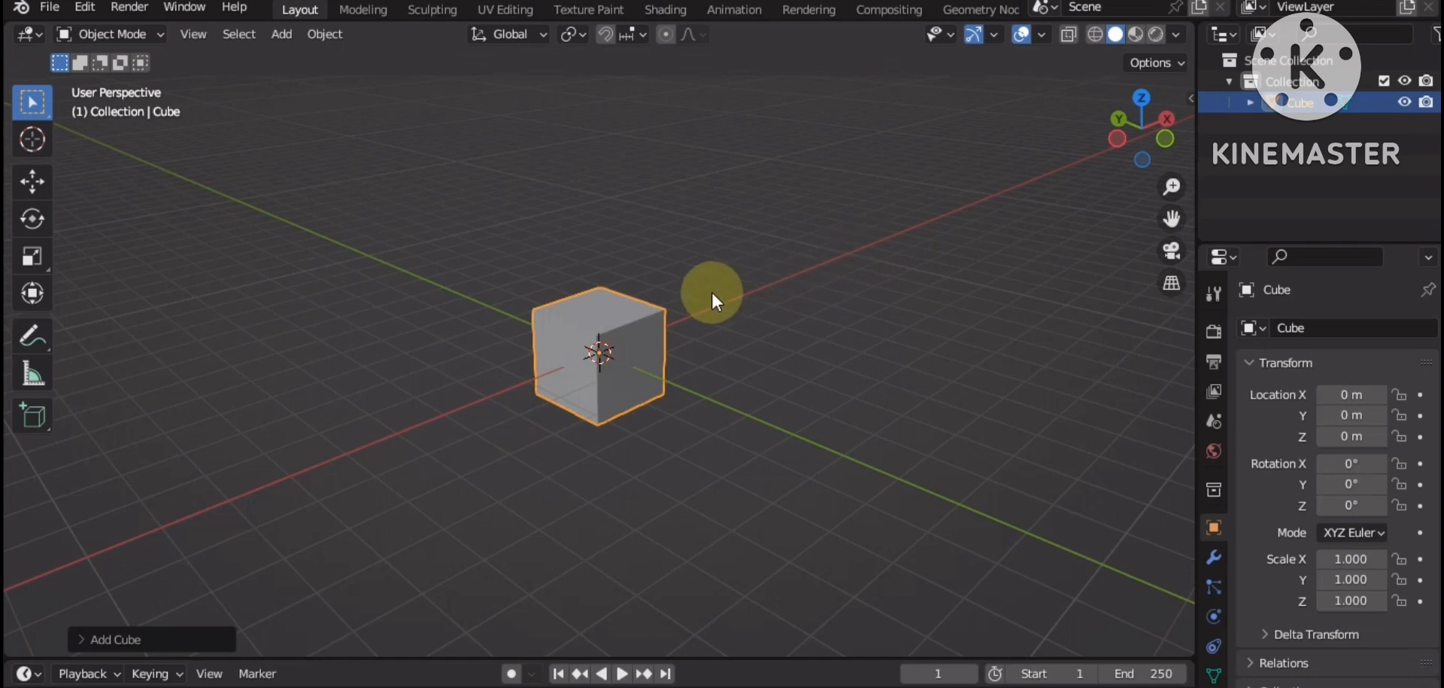
click(707, 385)
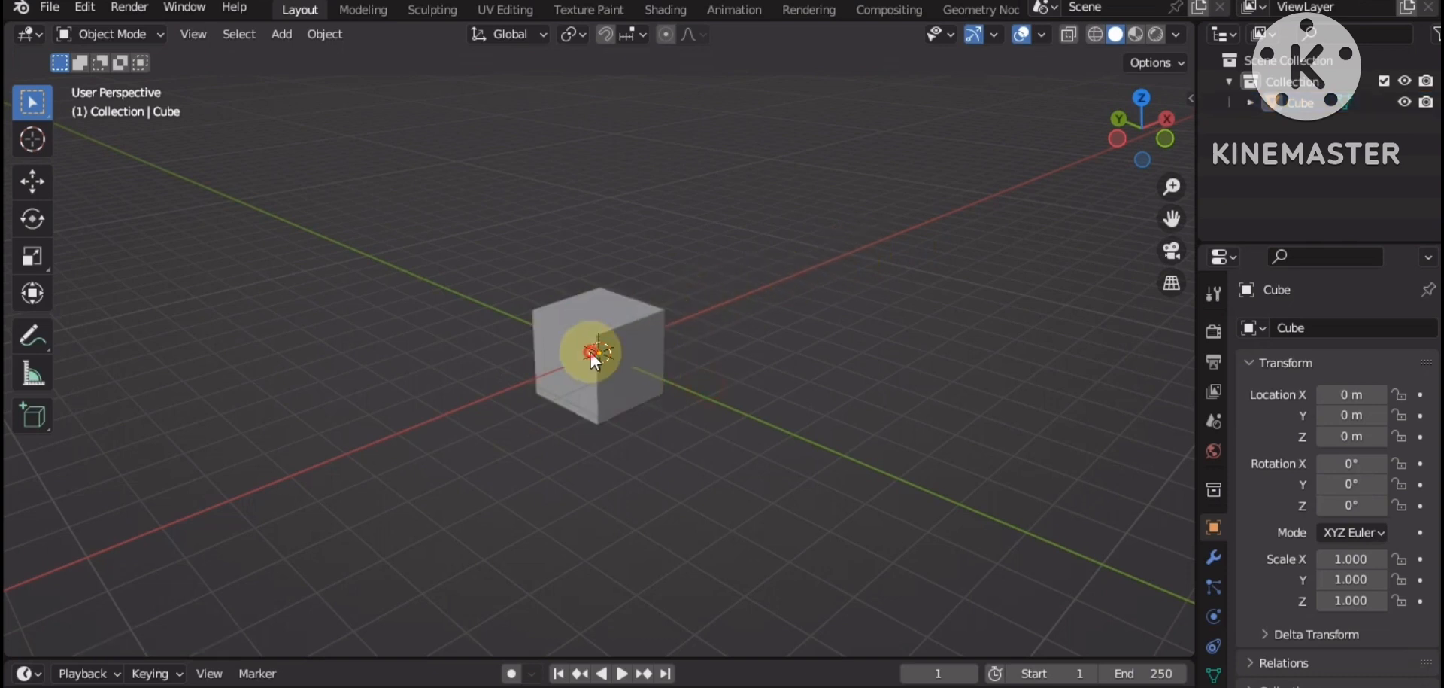
click(590, 351)
key(g)
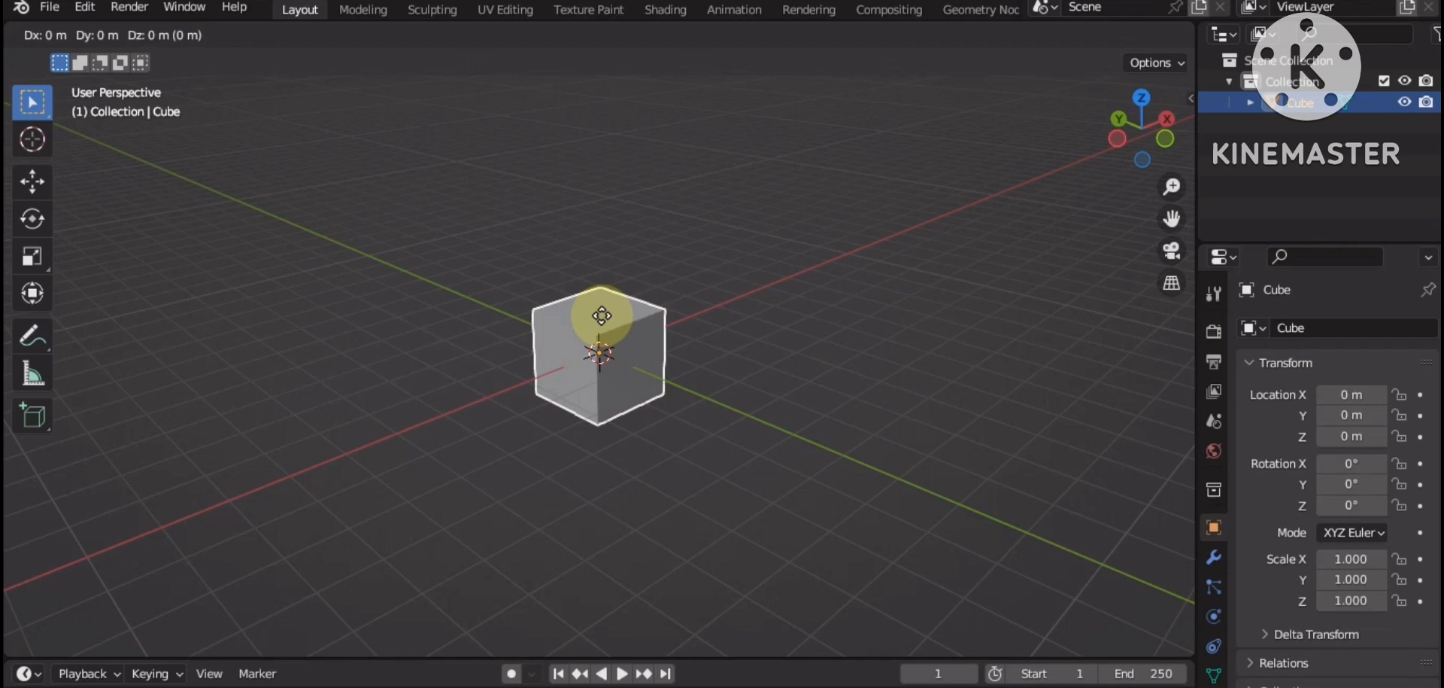
key(x)
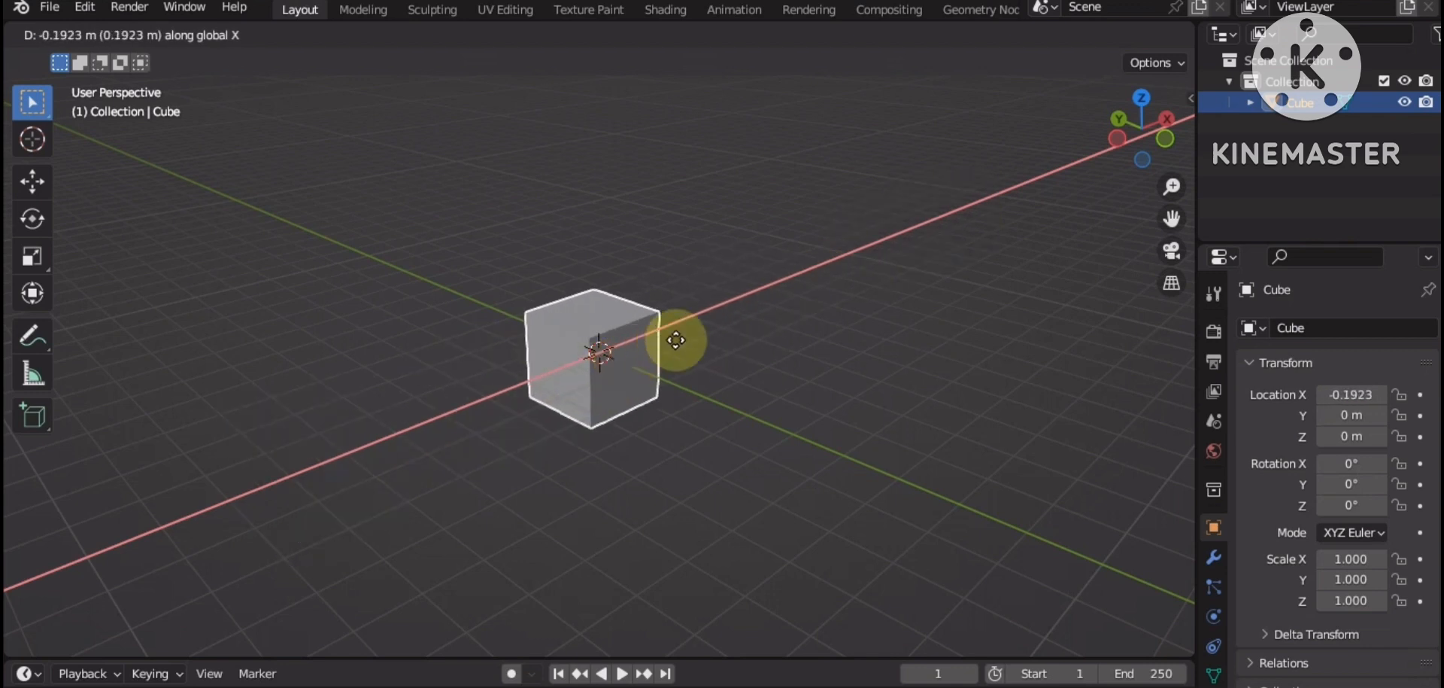
click(623, 364)
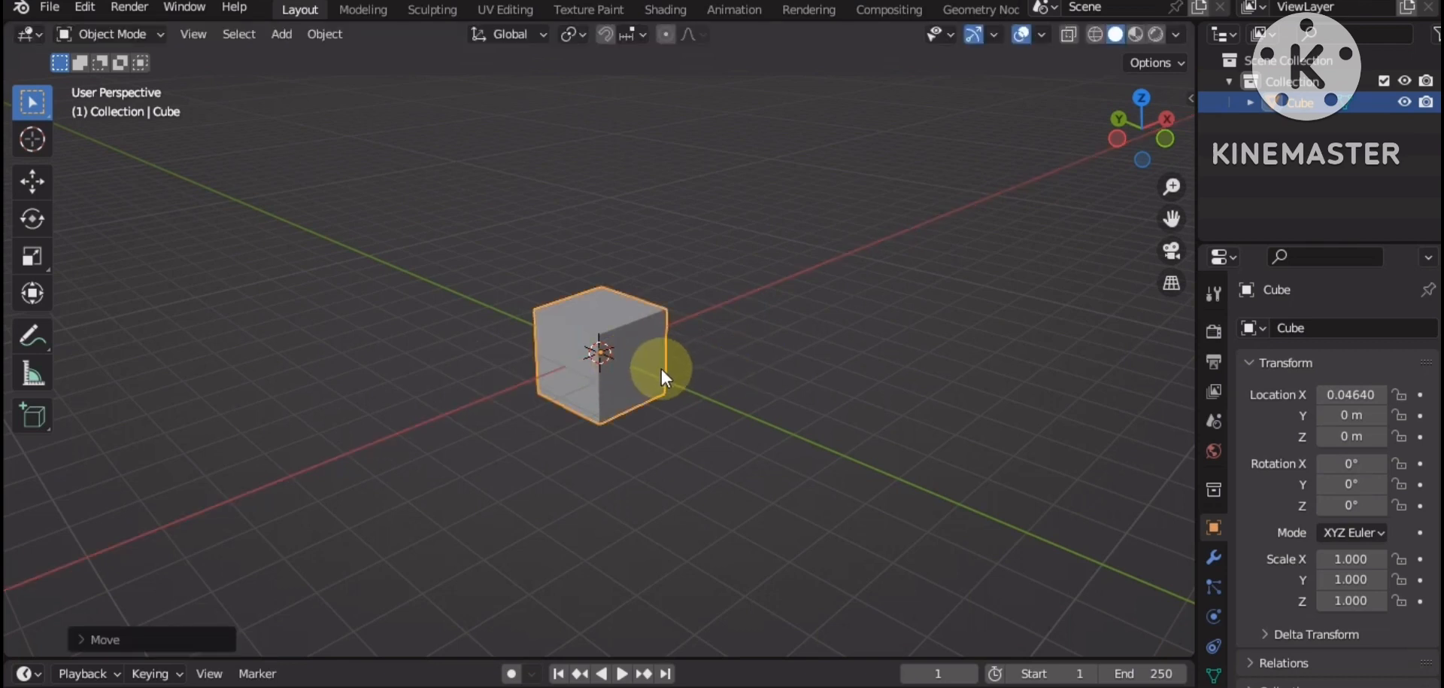
Step: Move the cube along the global Y axis only, to about Y -0.18 m
key(g)
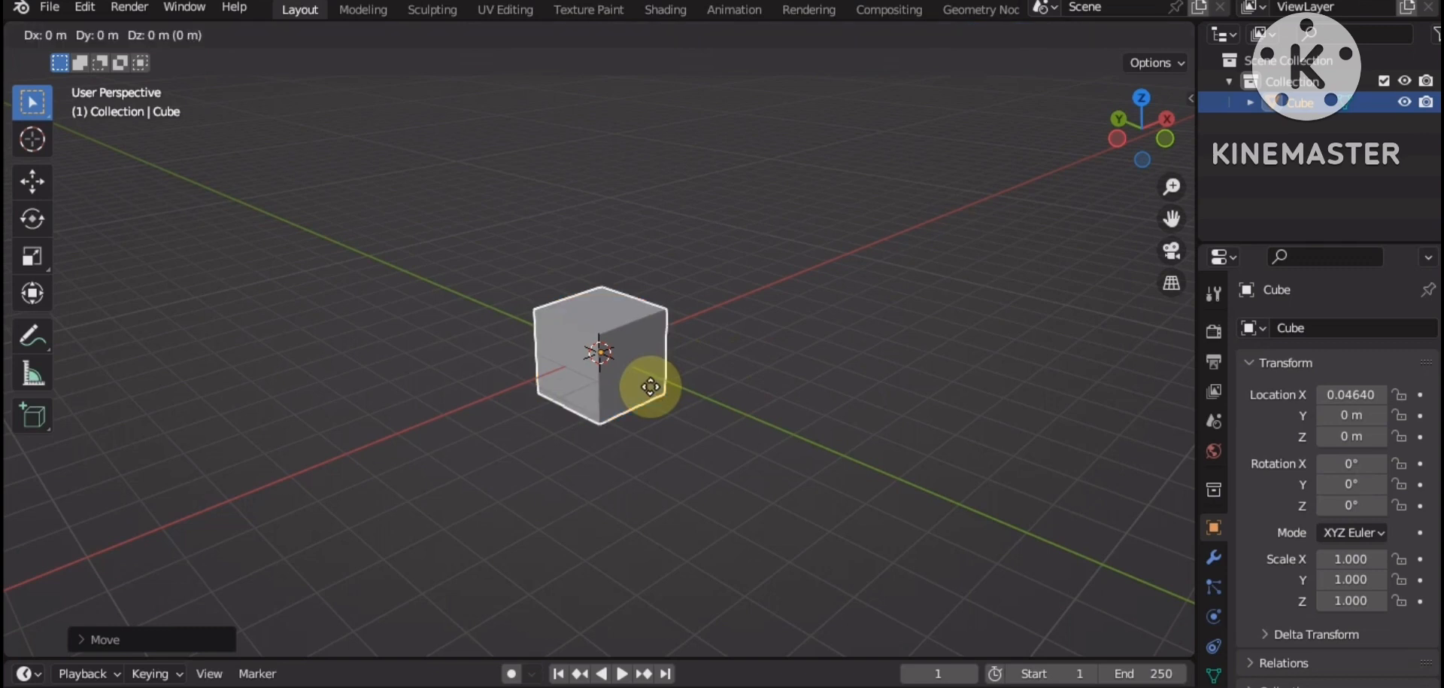
key(y)
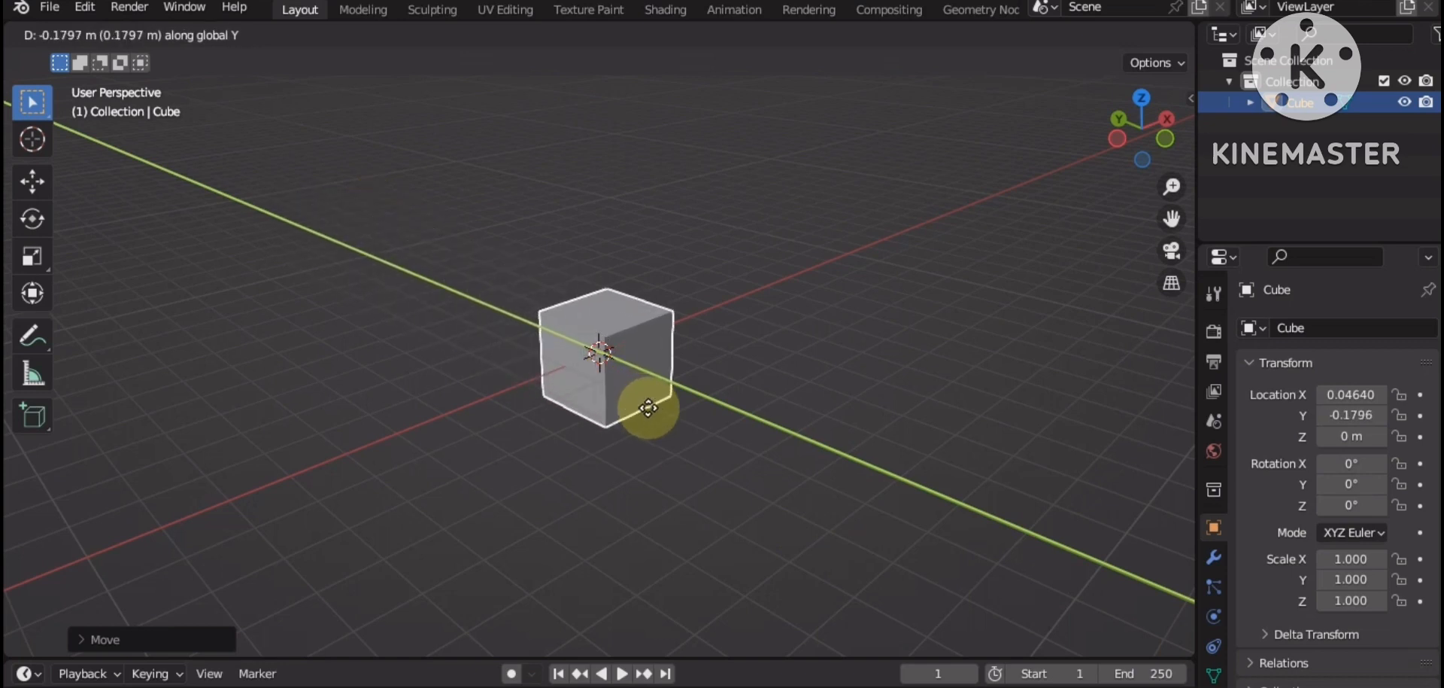
click(648, 407)
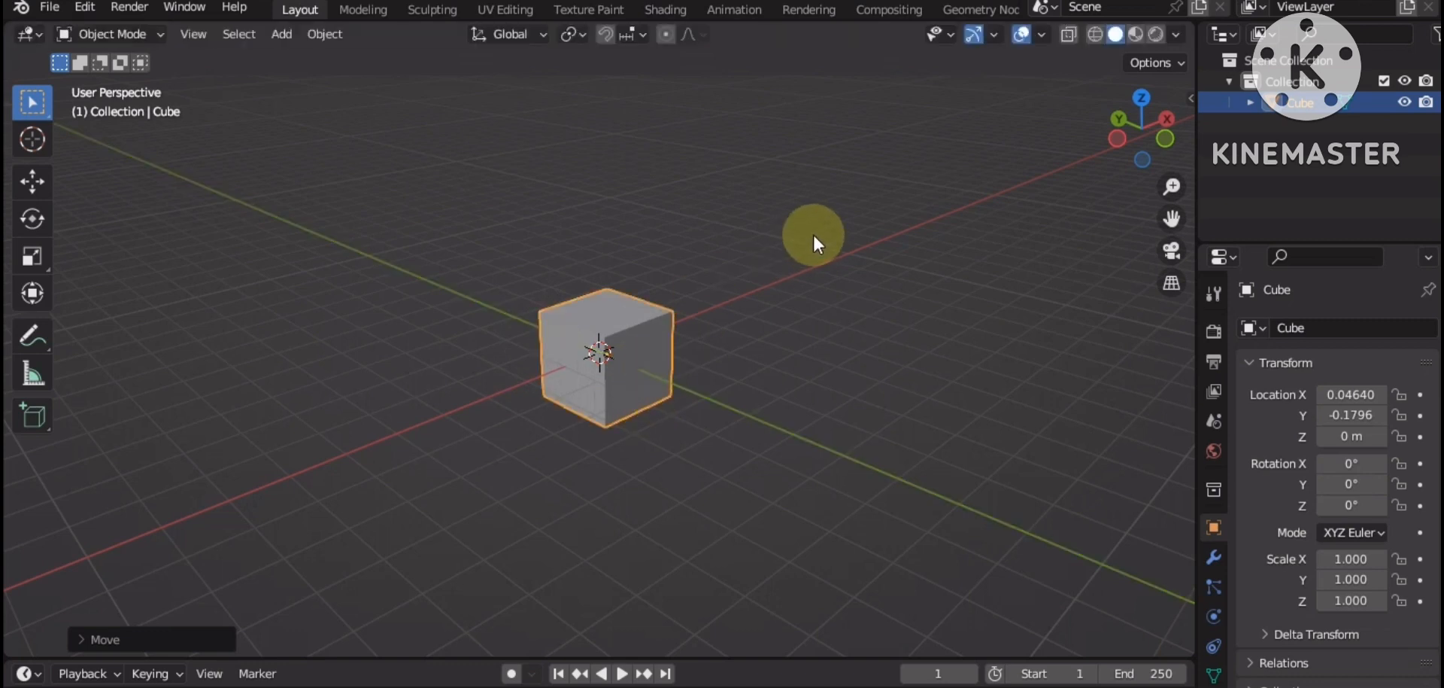
Step: Move the cube along the global Z axis only
key(g)
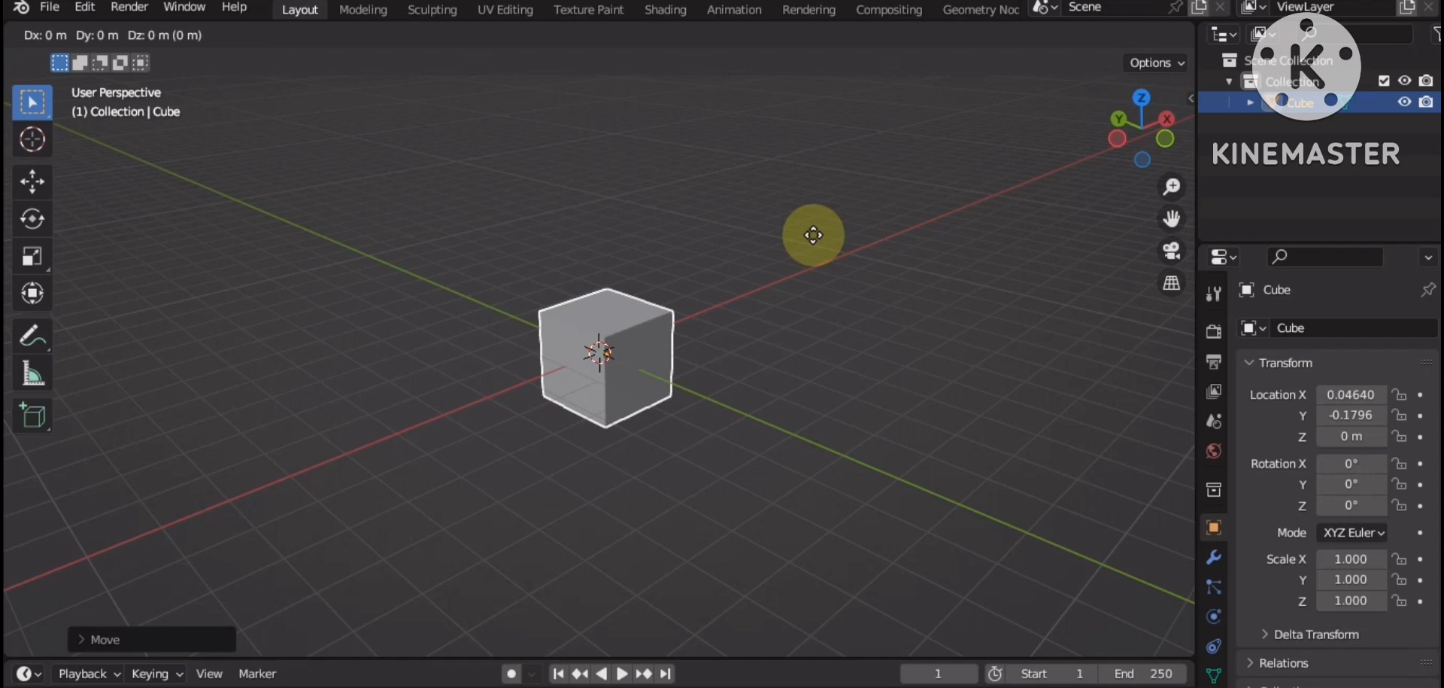
click(813, 235)
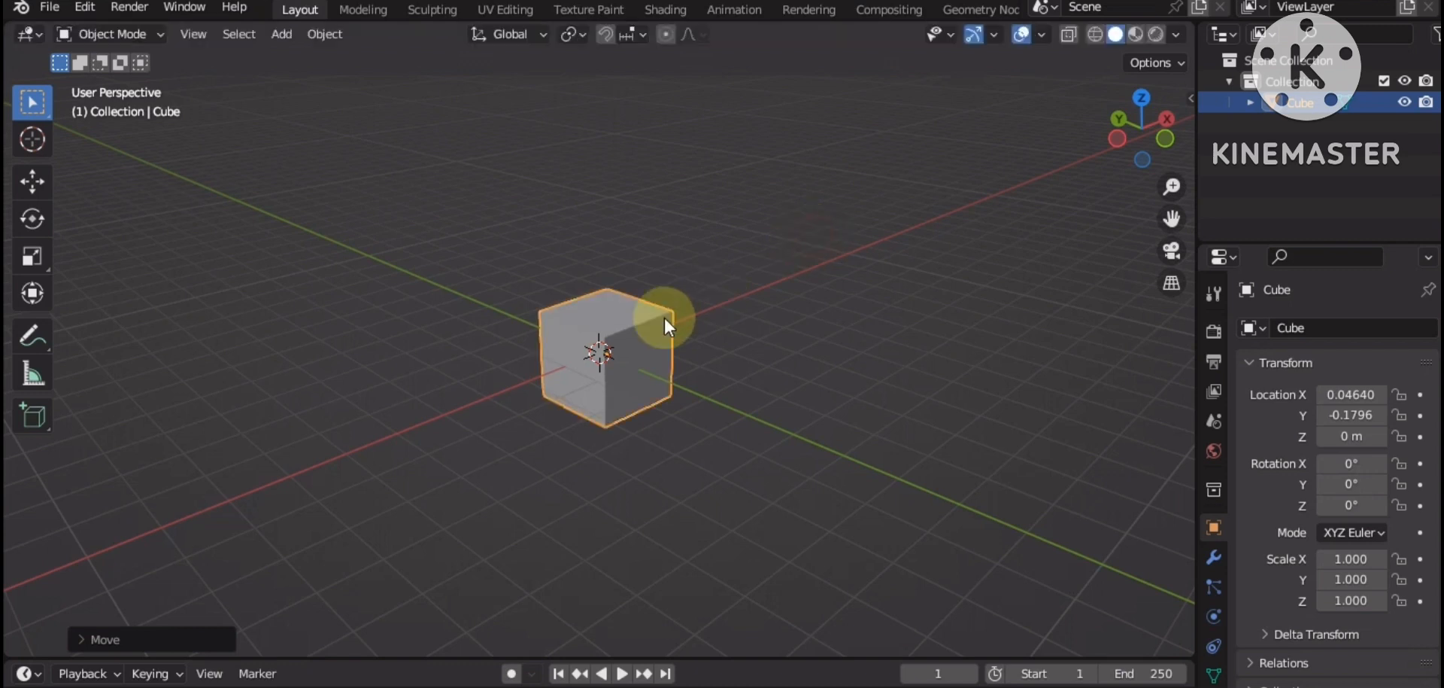
key(g)
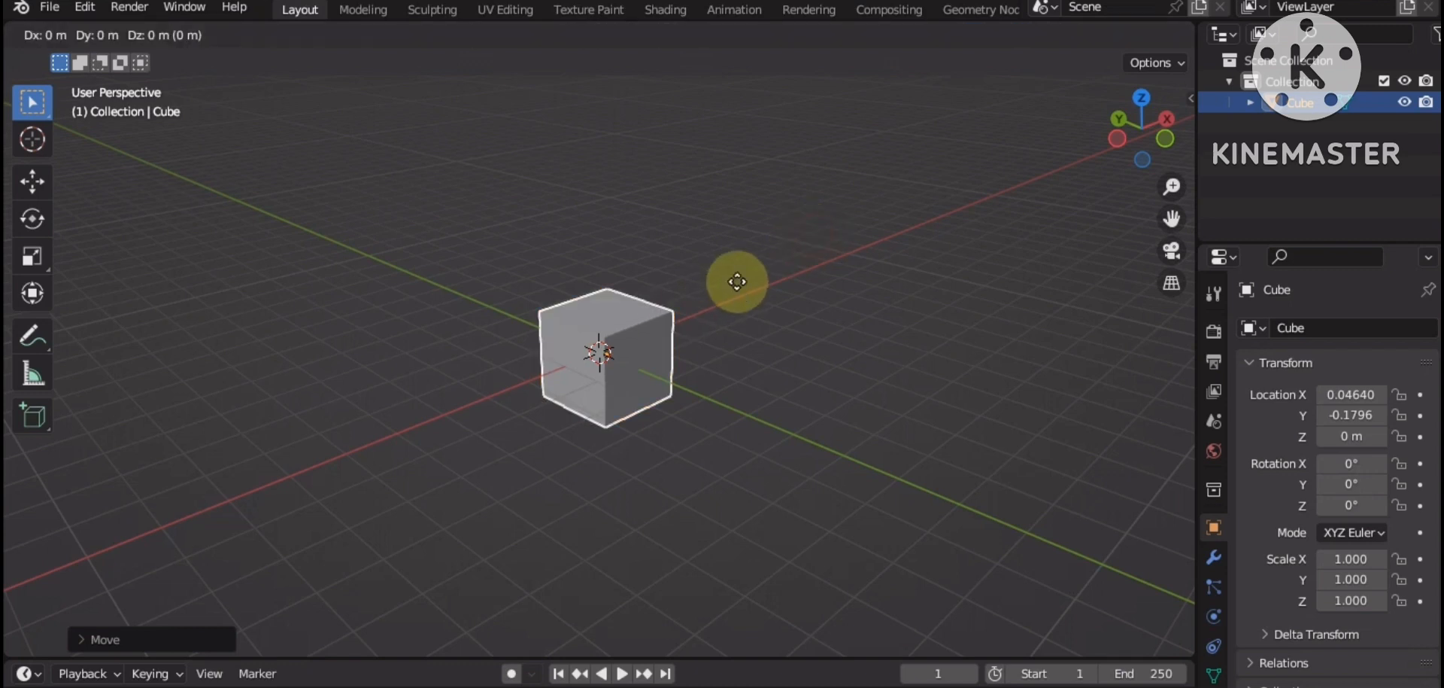
key(z)
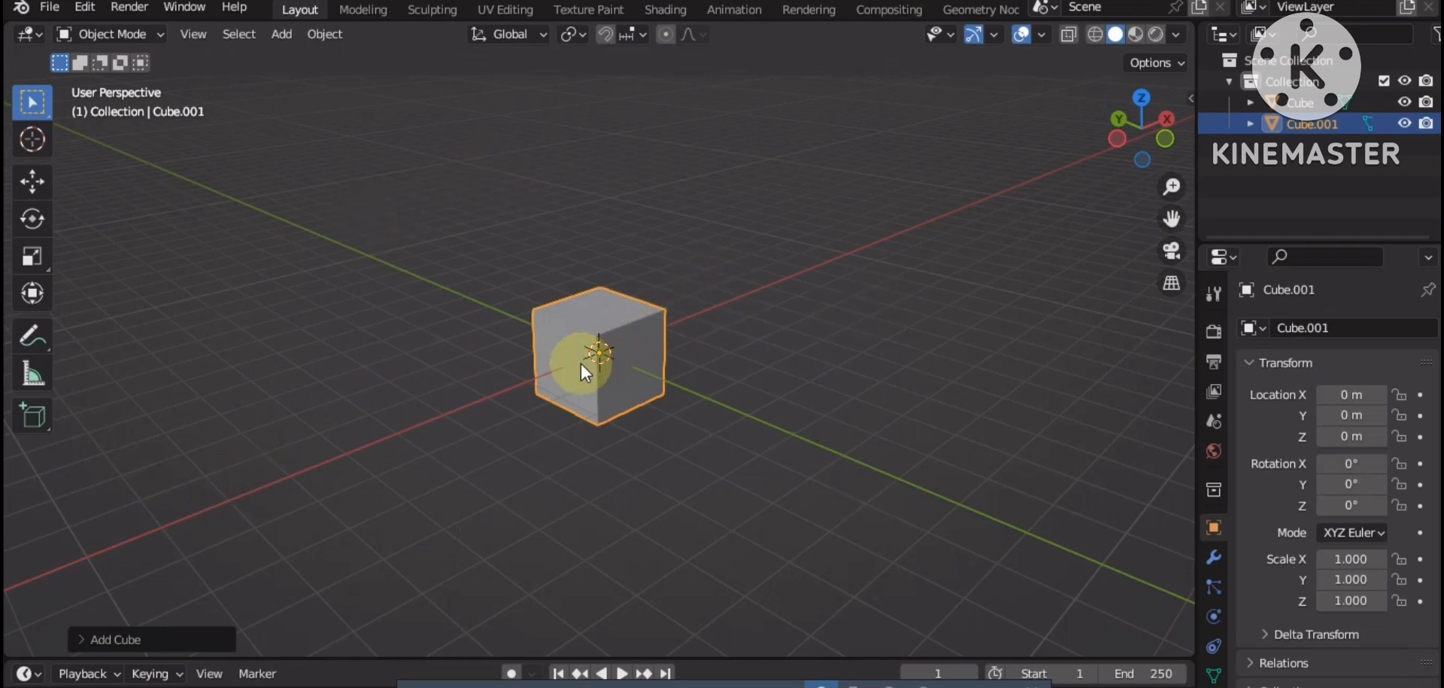
Step: Move the second cube with the global Z axis locked, to about X 0.02 m, Y 0.06 m
key(g)
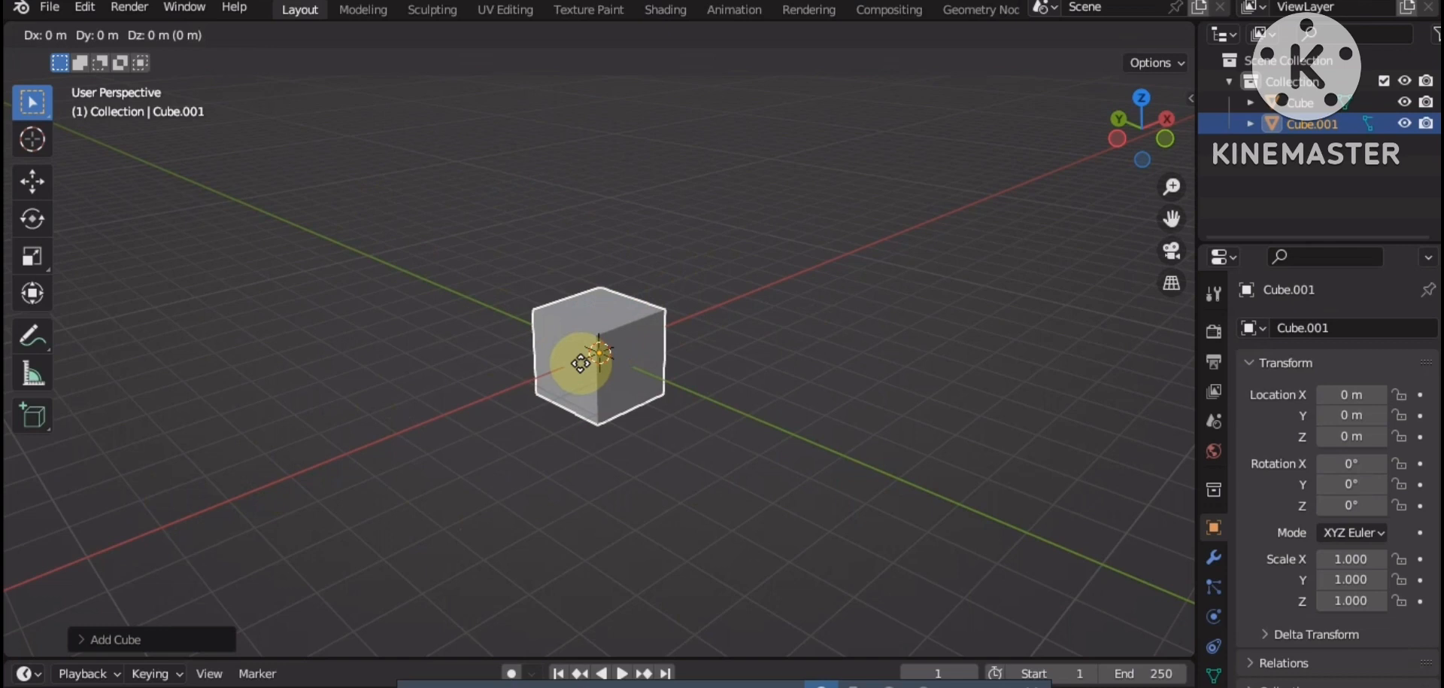
key(shift+z)
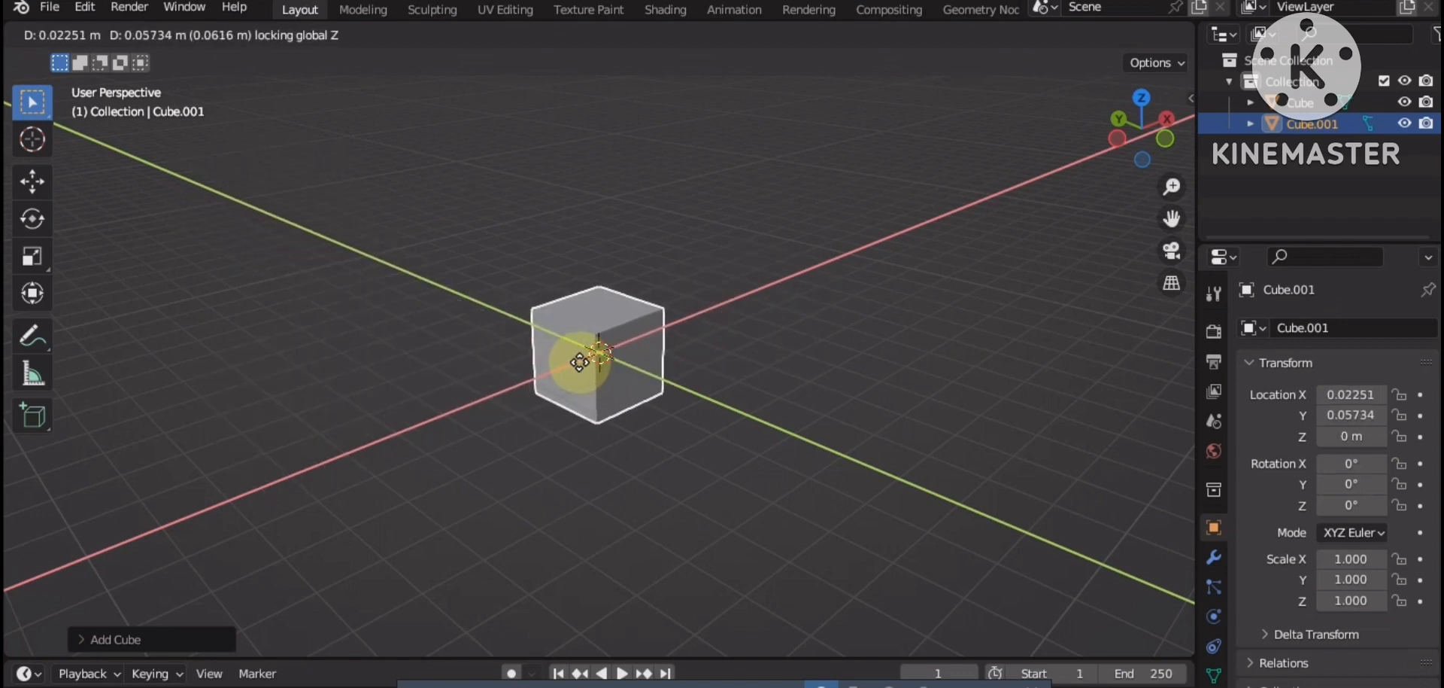
click(583, 369)
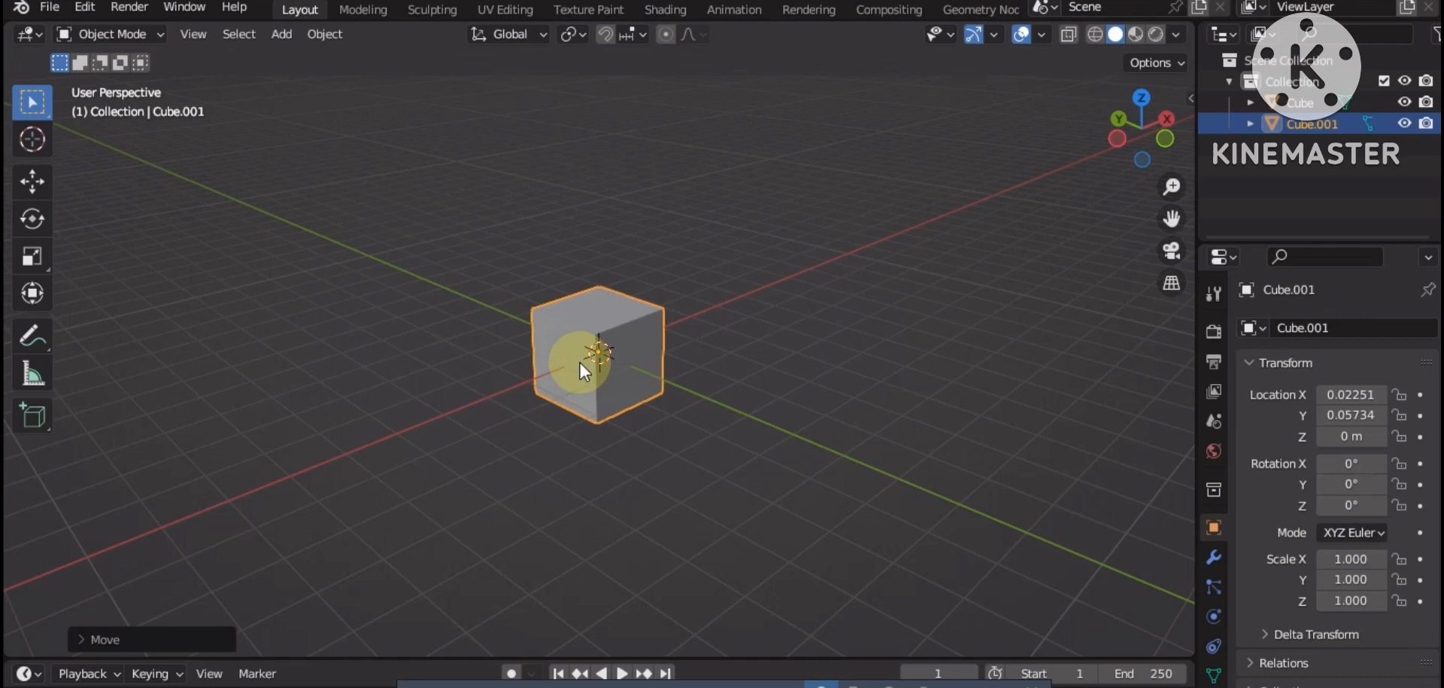
Step: Move the second cube twice with the global X axis locked, ending at about Y -0.31 m, Z 0.14 m
key(g)
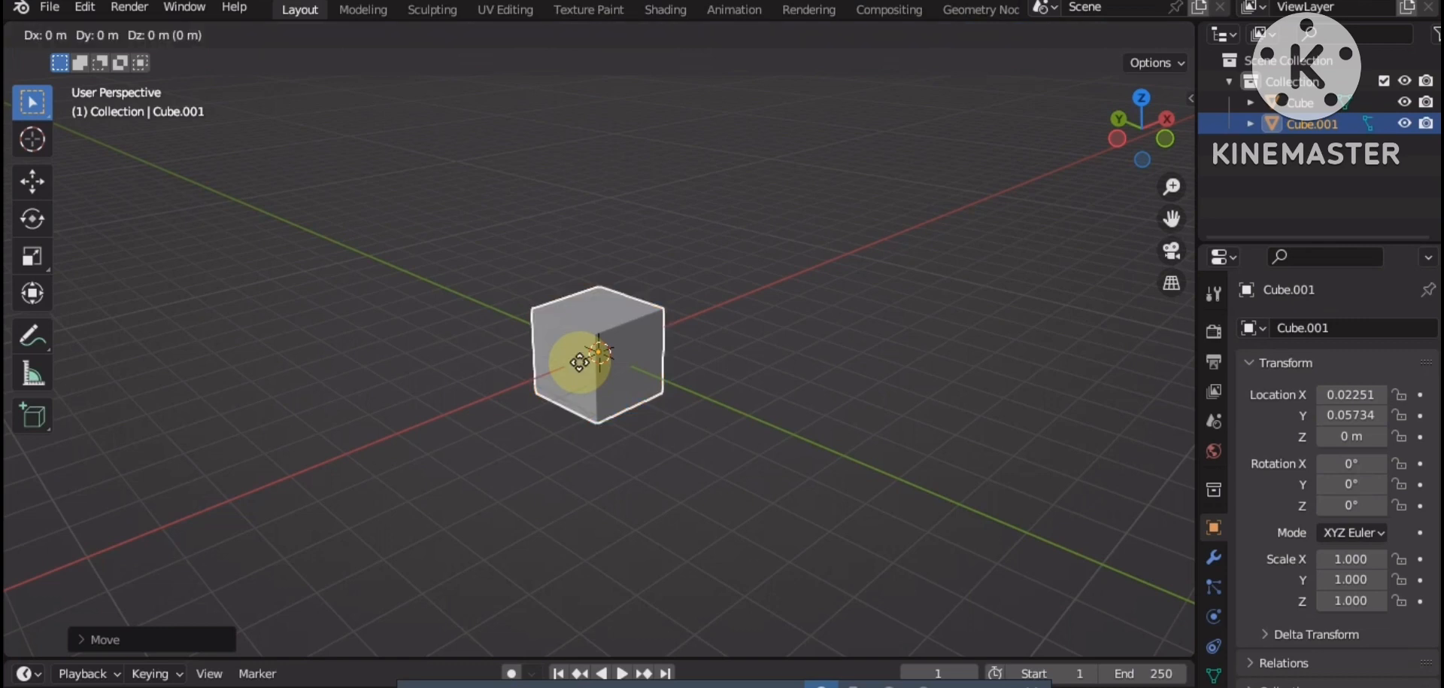
key(shift+x)
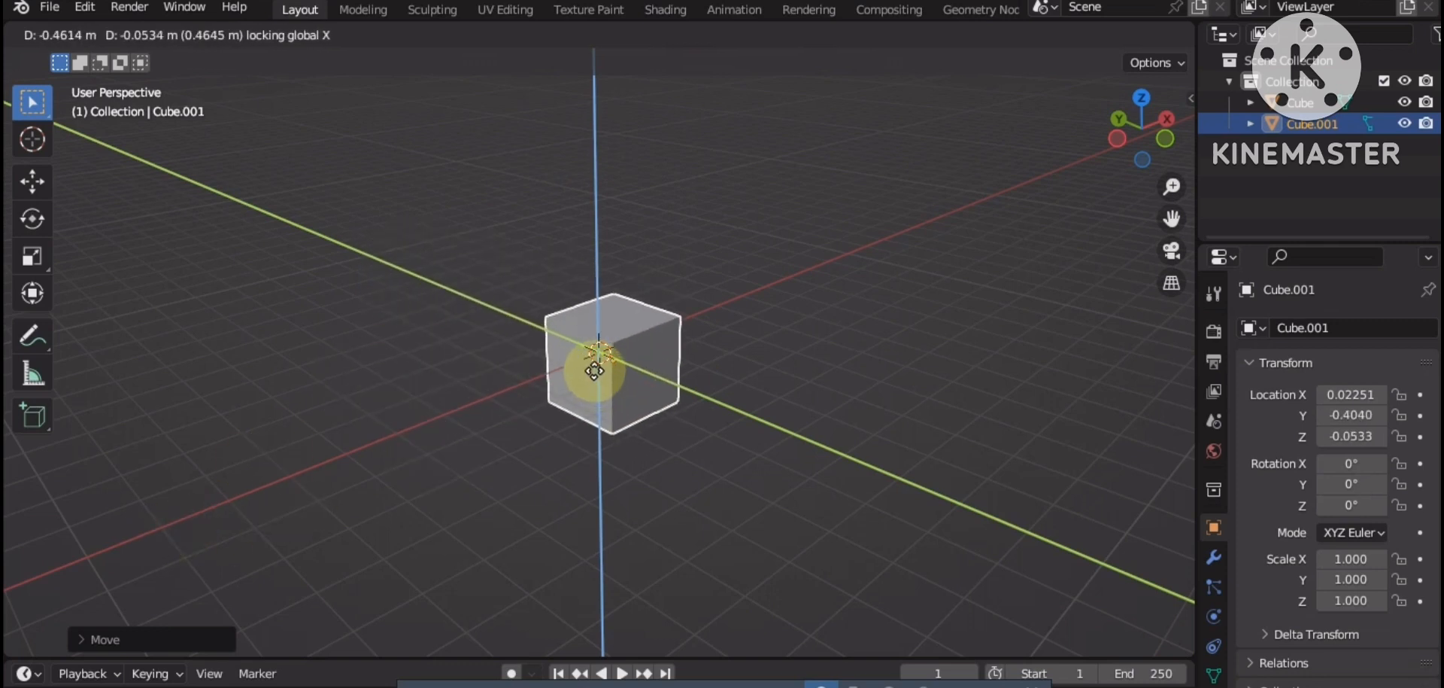
click(582, 364)
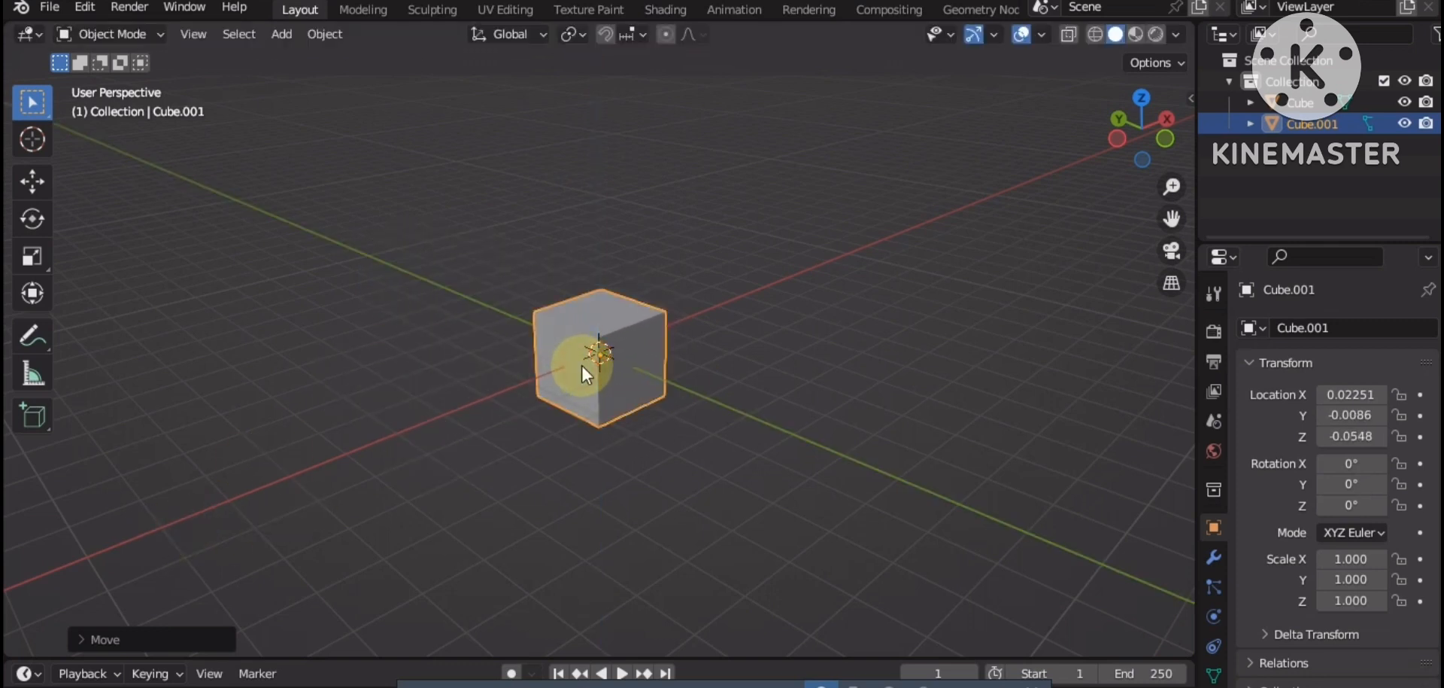
key(g)
key(shift+x)
click(591, 360)
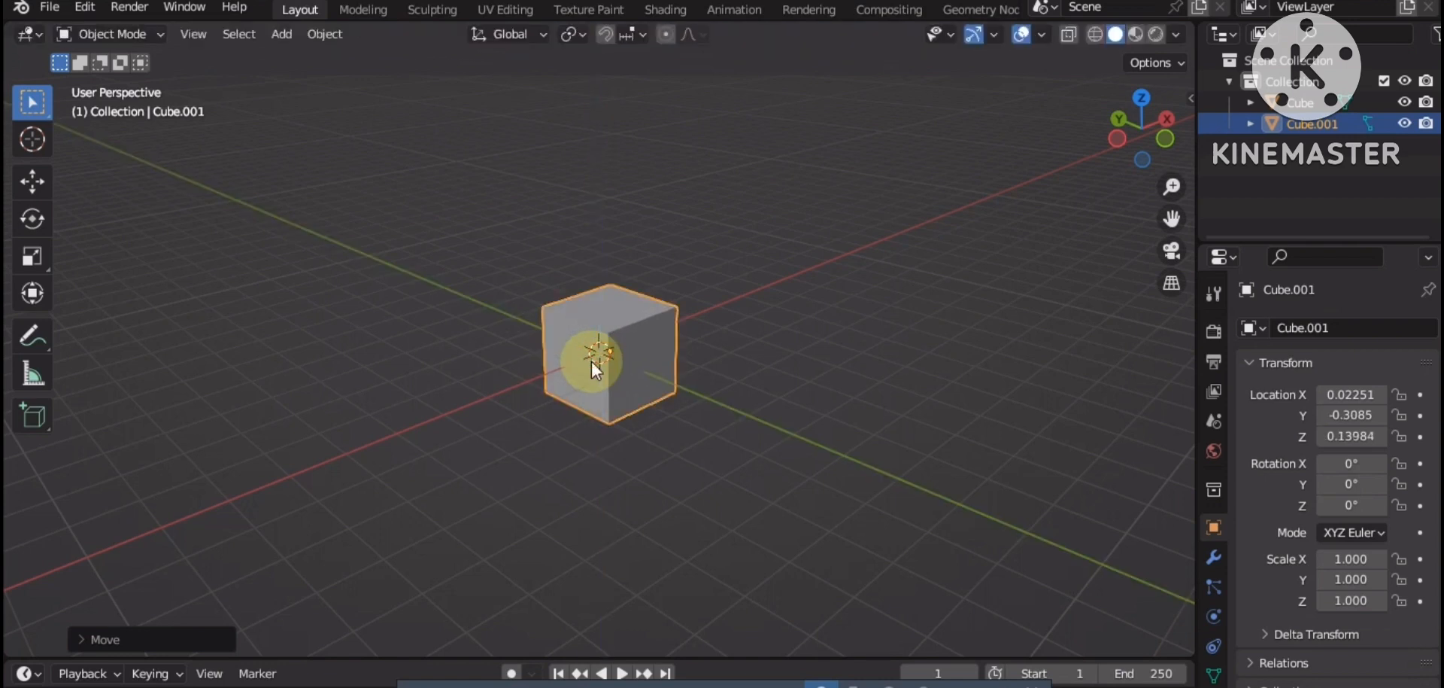
Step: Rotate the second cube about global X to about 651°, and about global Y to about -427°
key(r)
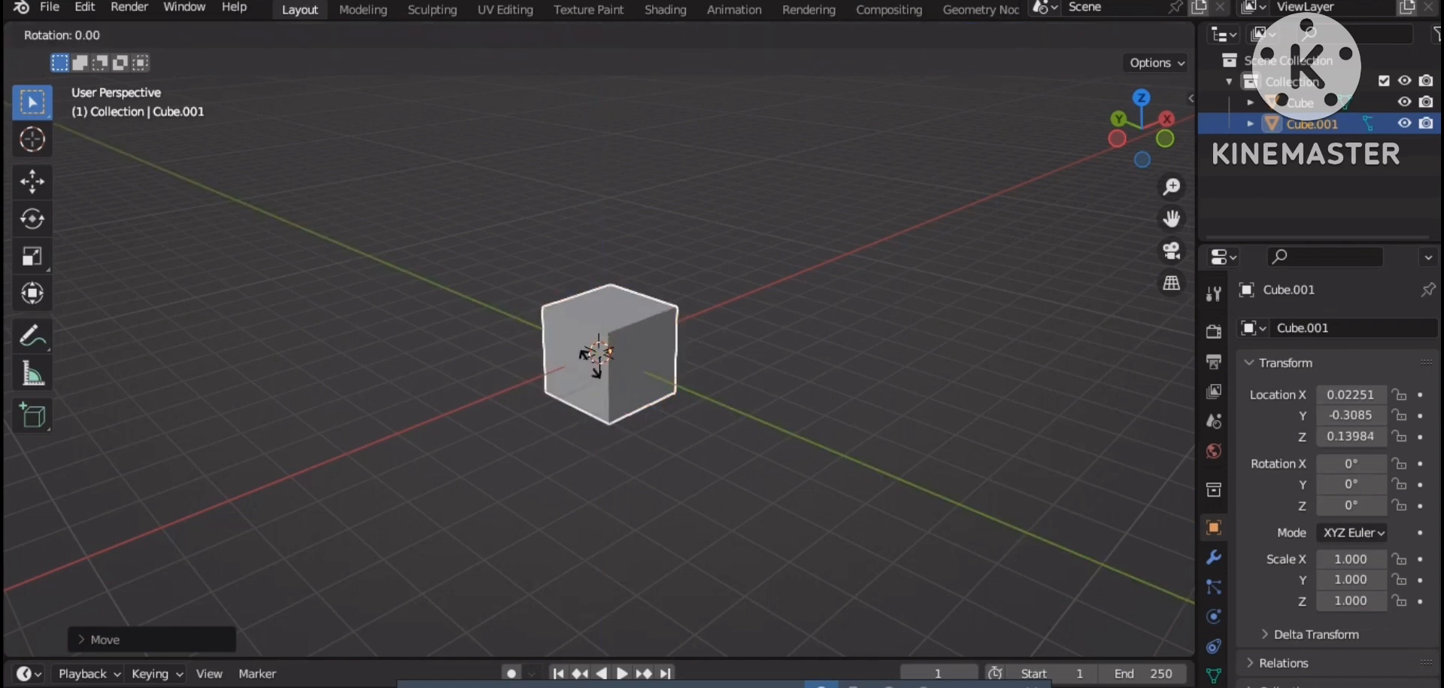
key(x)
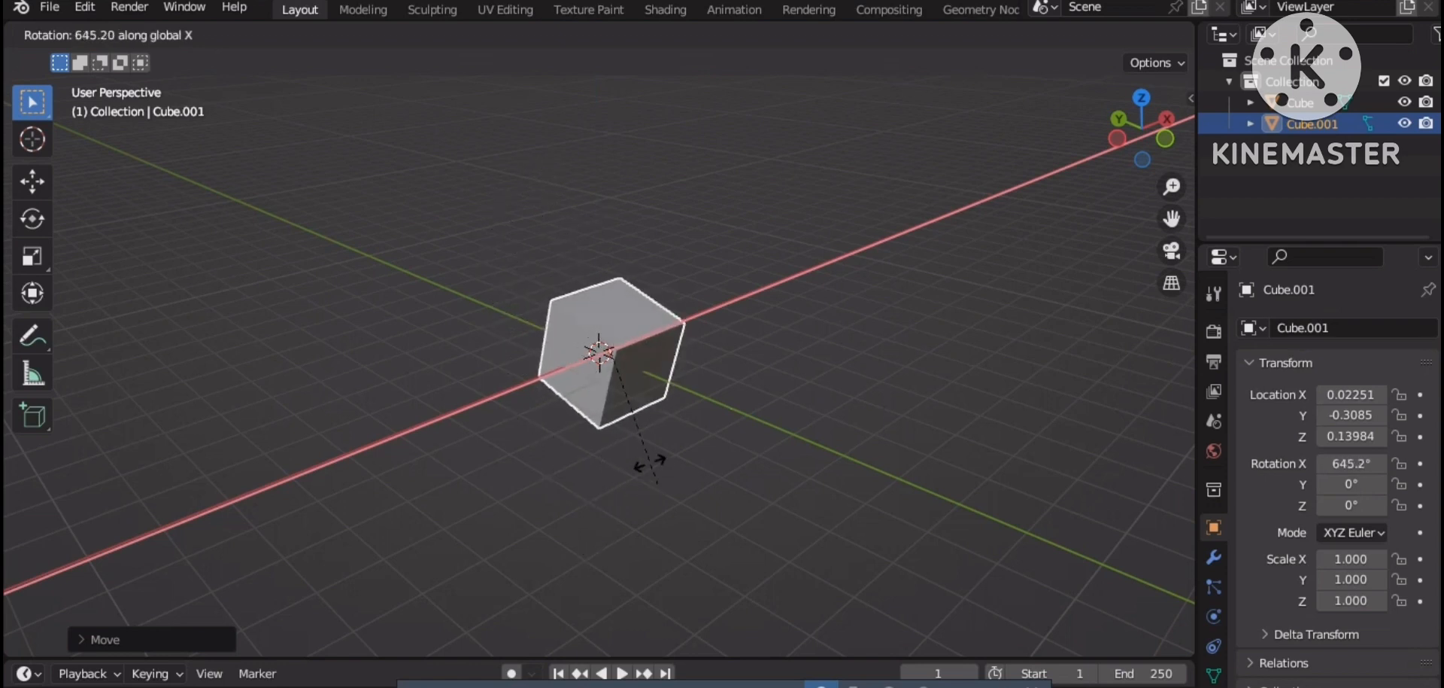
click(624, 407)
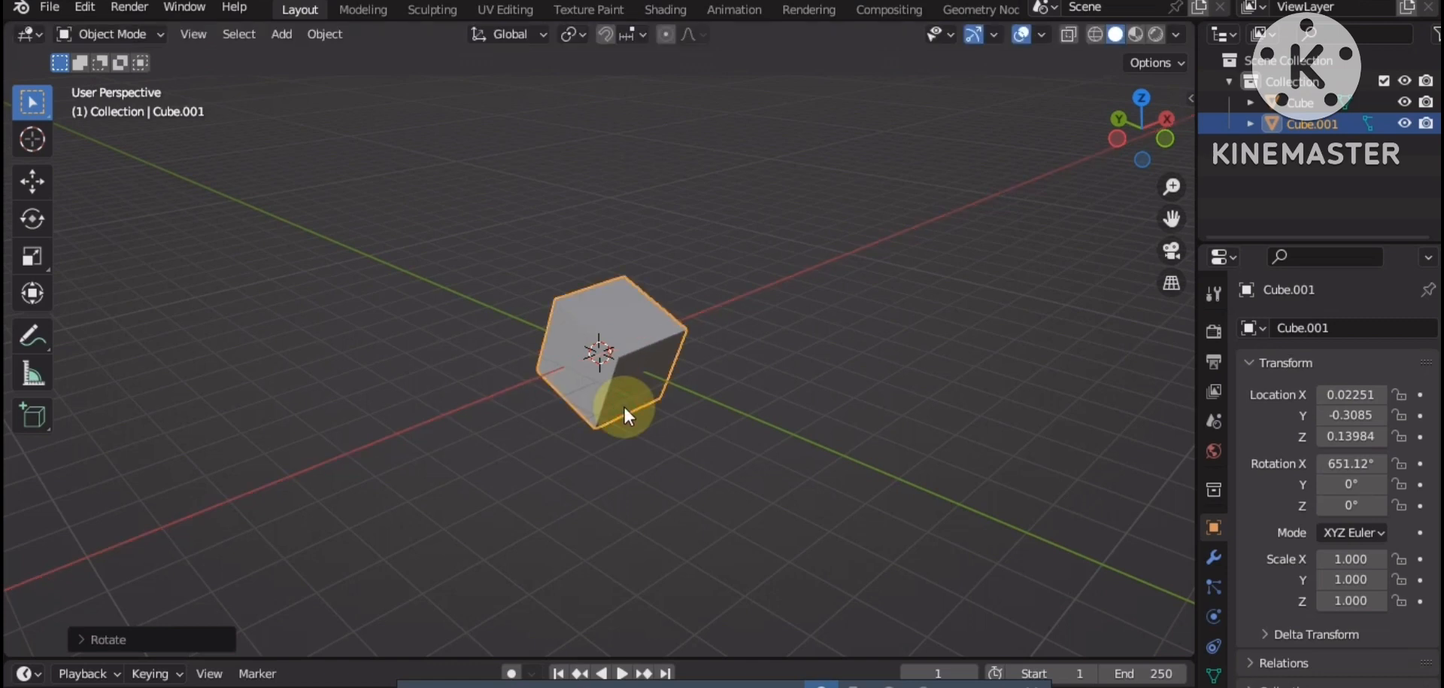
key(r)
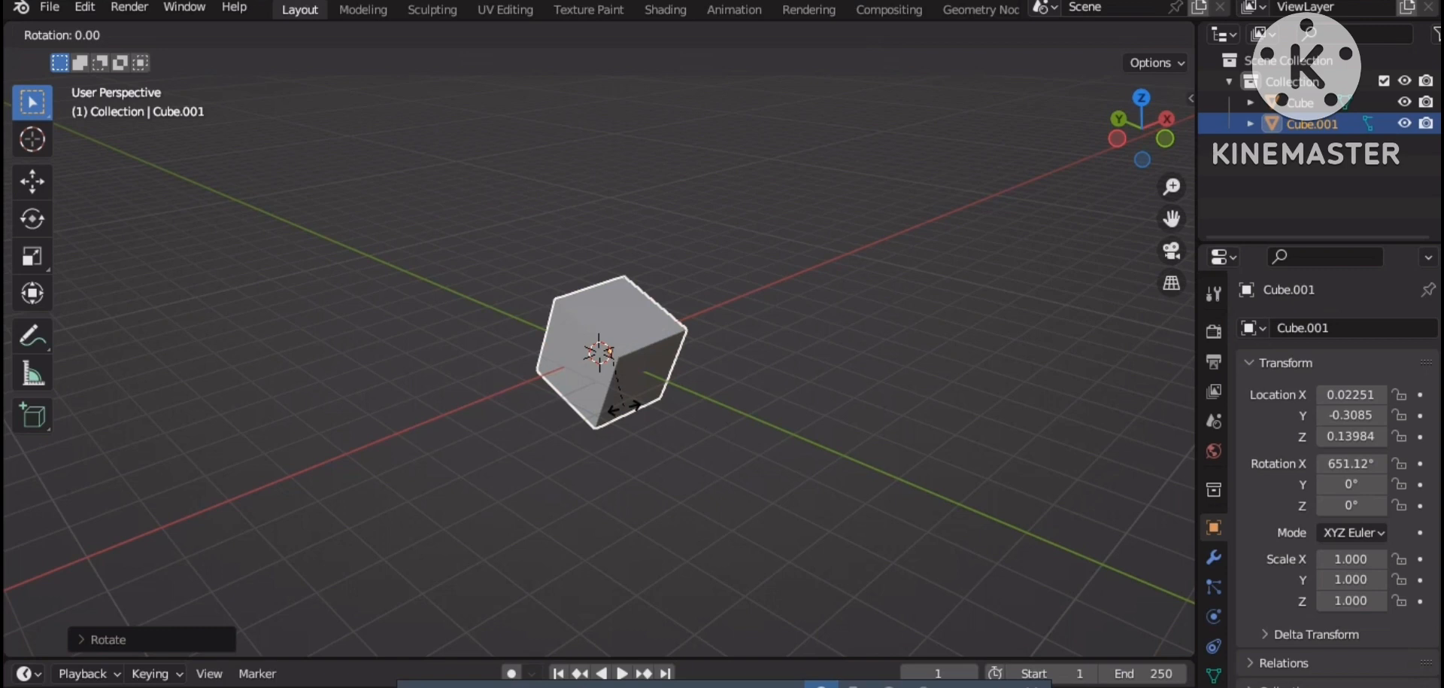
key(y)
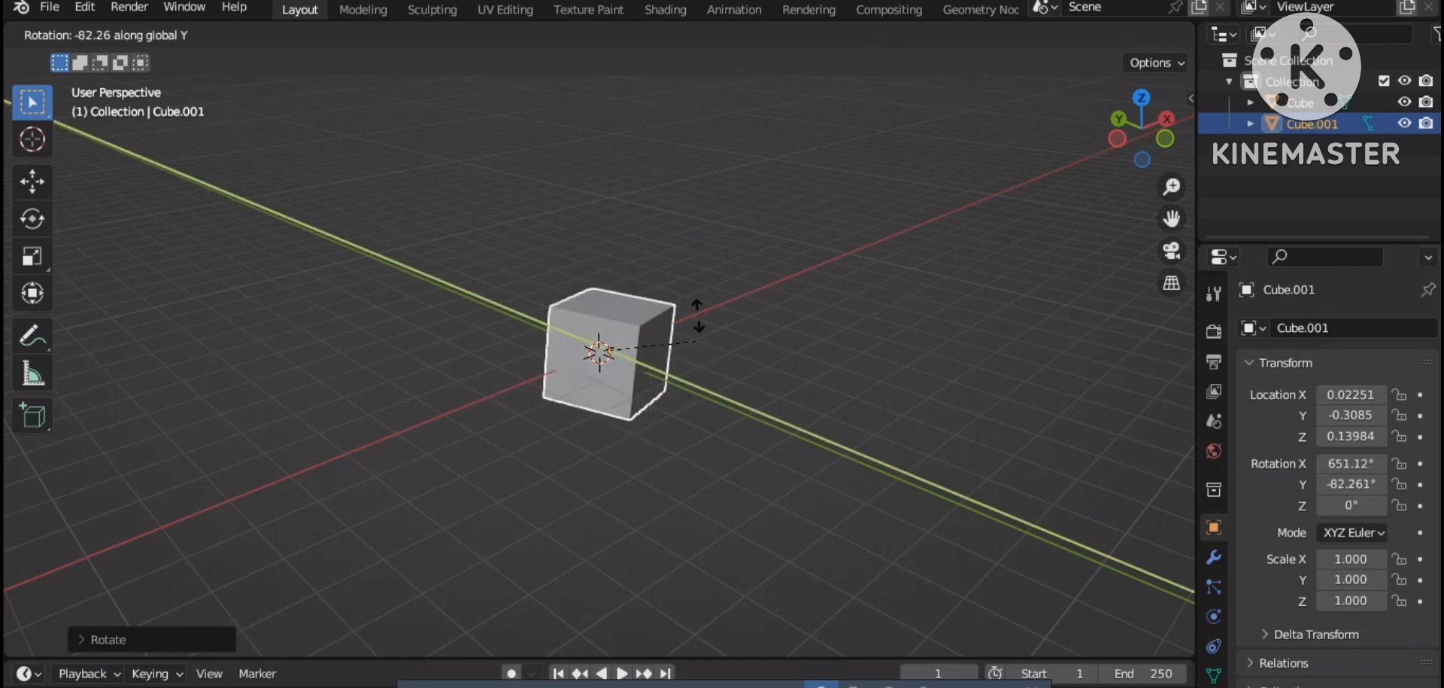
click(626, 351)
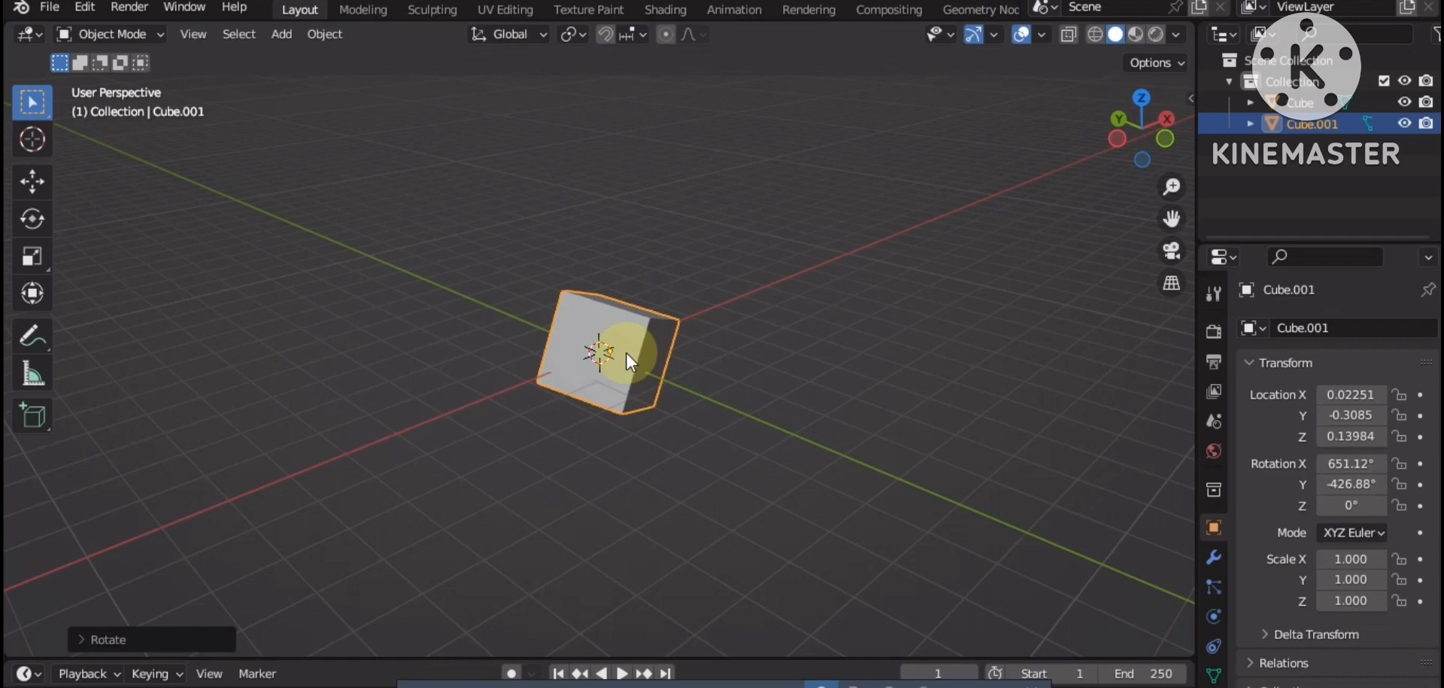
Step: Rotate the second cube about global Y to about -162°, and about global Z to about -142°
key(r)
key(y)
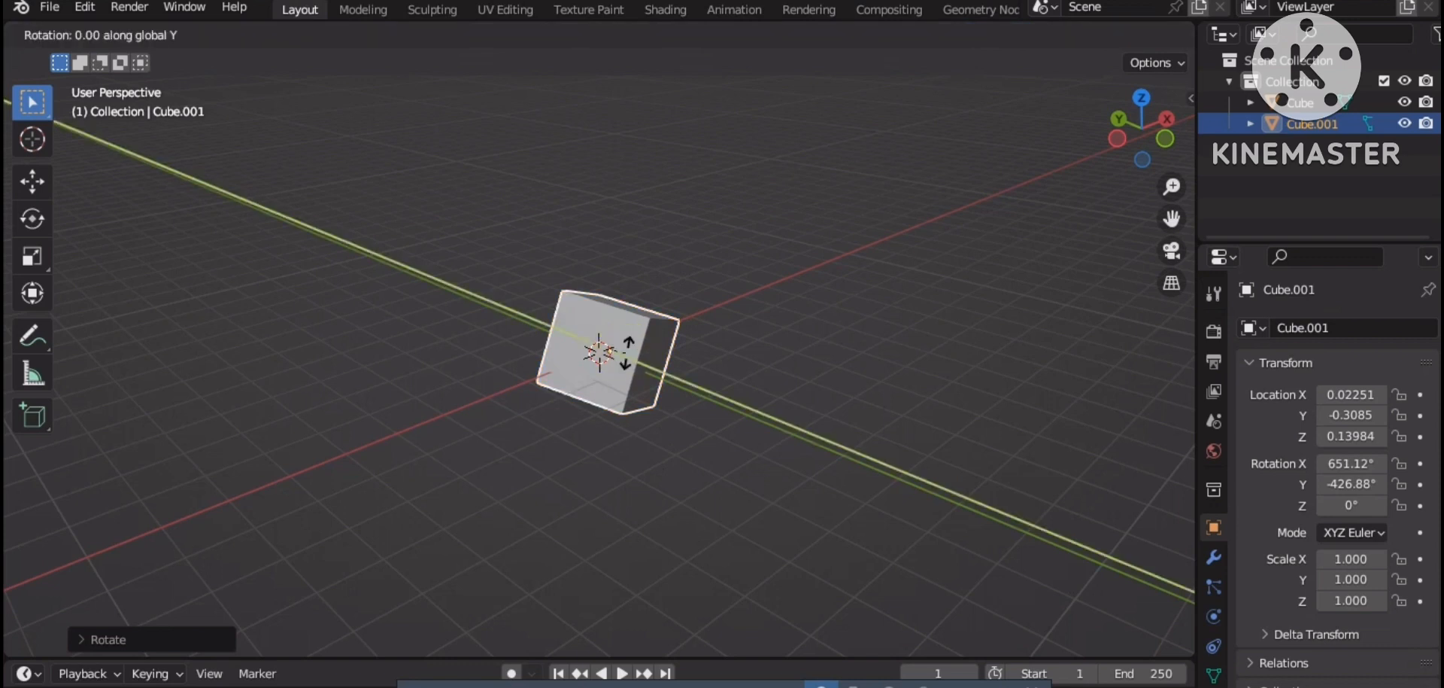
click(614, 289)
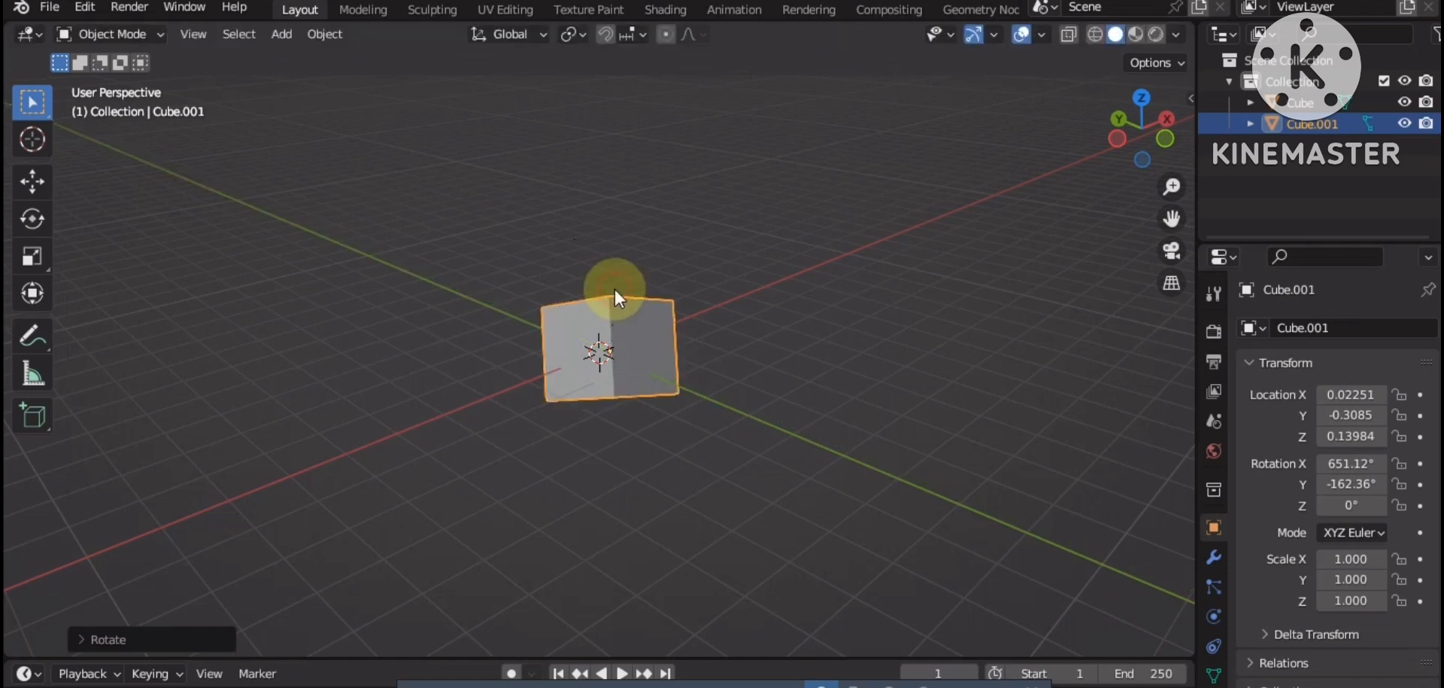
key(r)
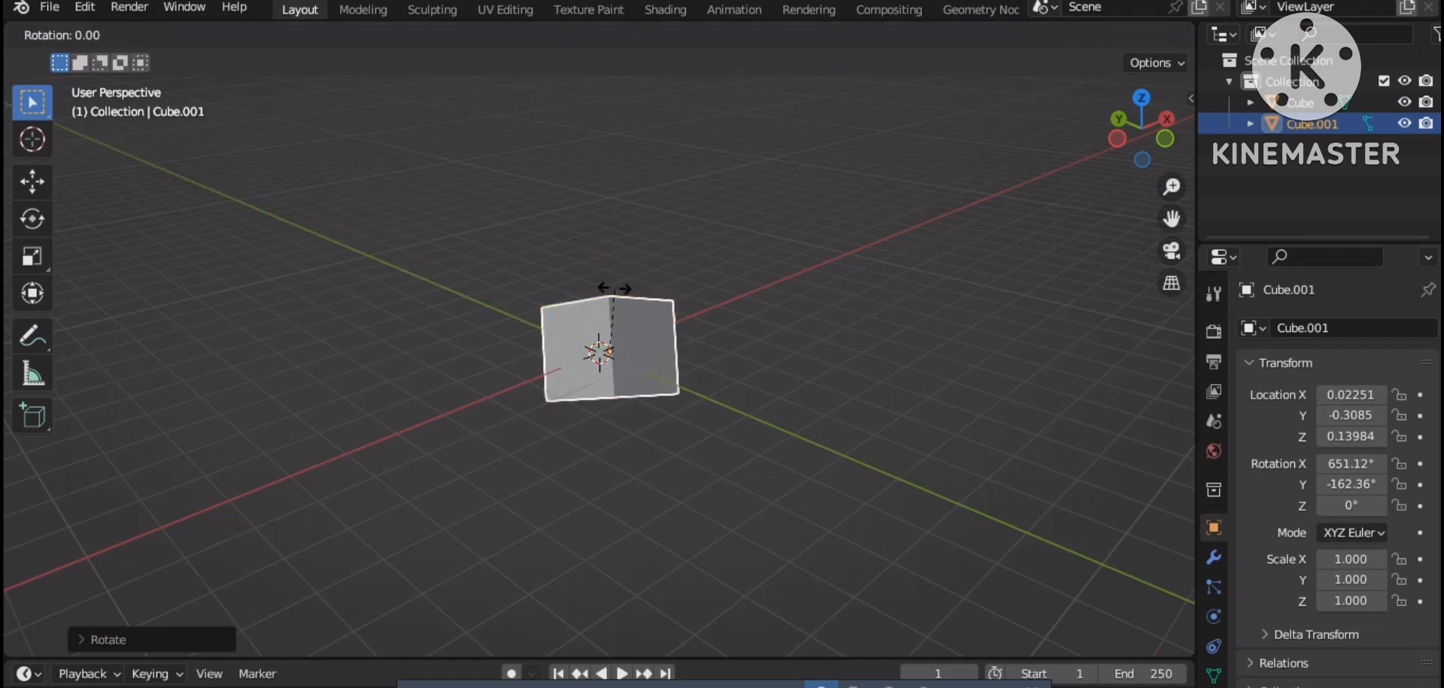
key(z)
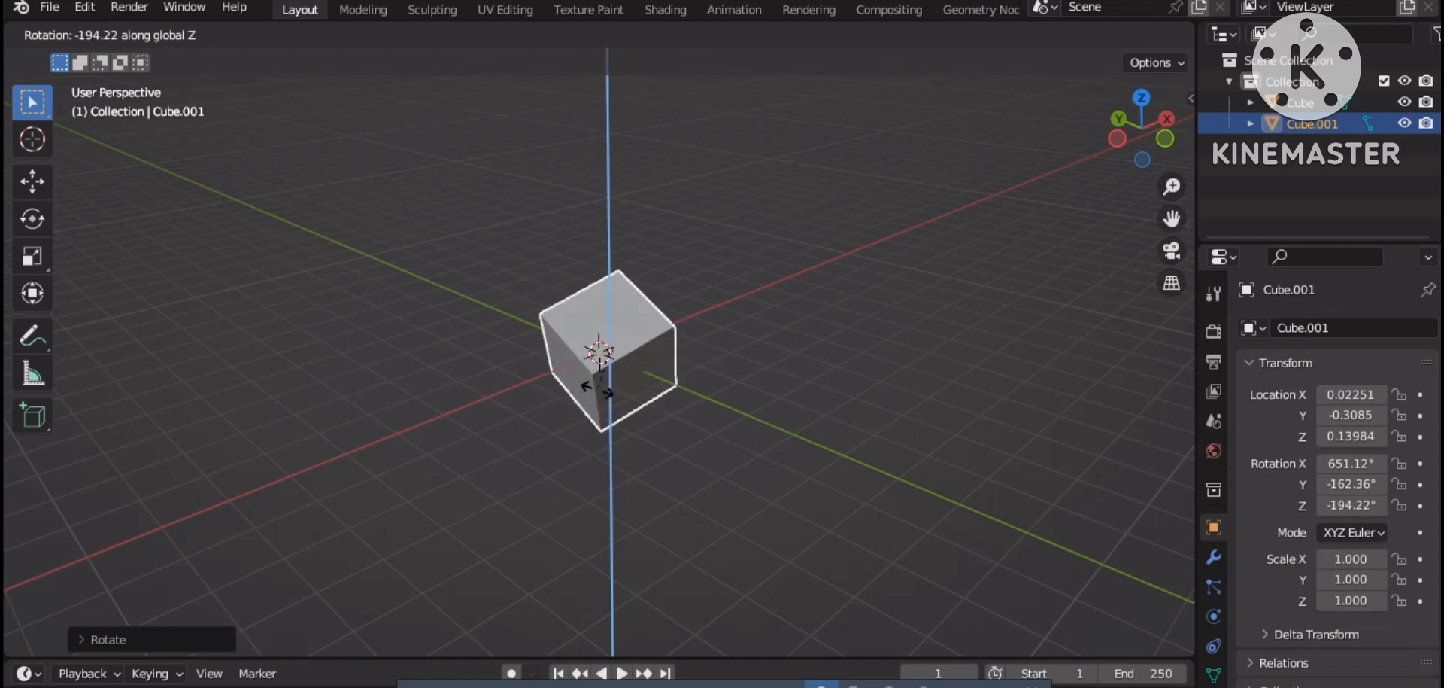
click(636, 387)
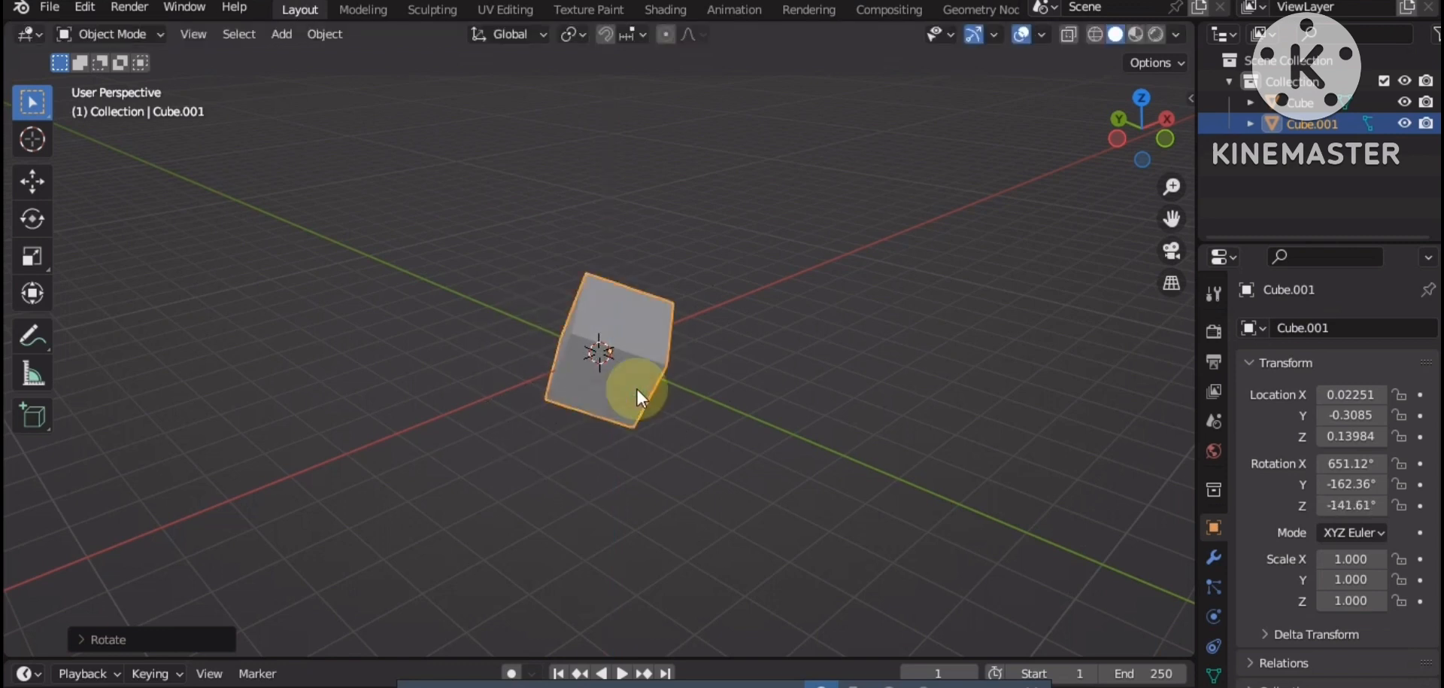
Step: Scale the second cube along global X, Y and Z in turn, ending at scale values of about 2.82, 2.08 and 2.68
key(s)
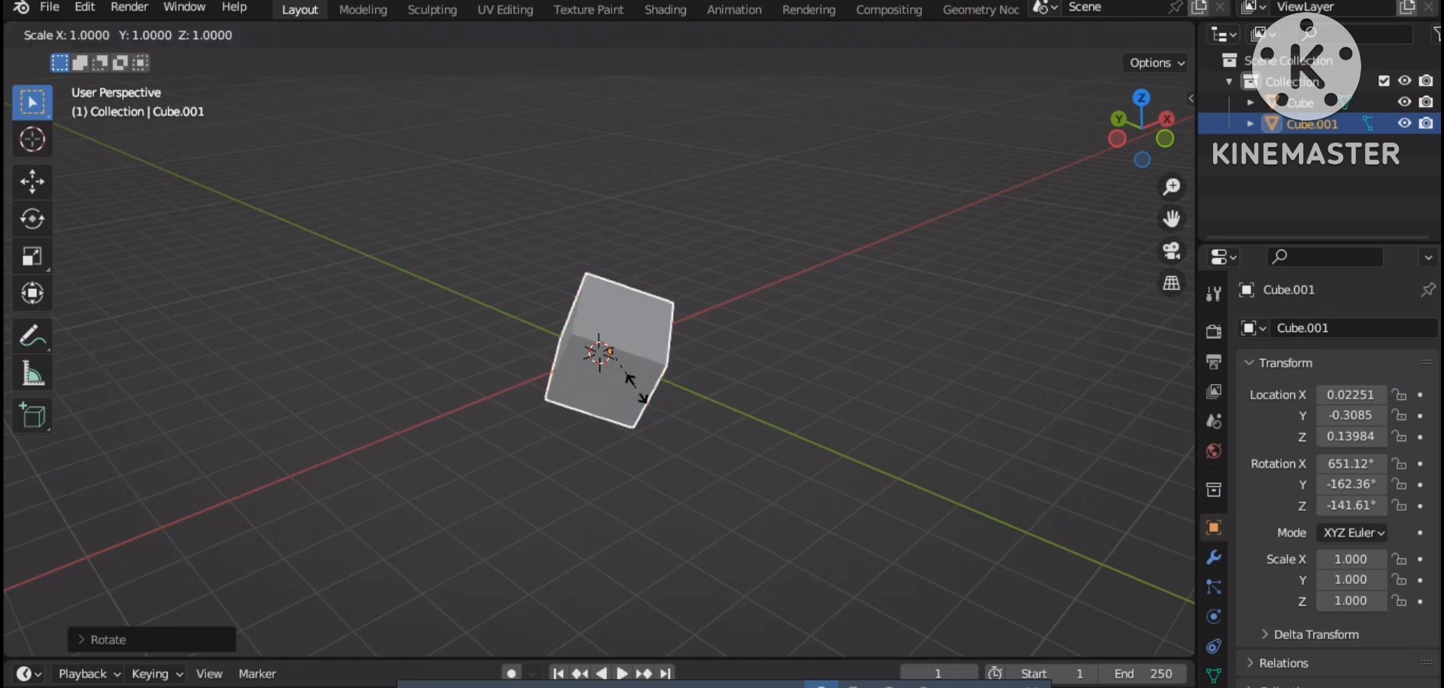
key(x)
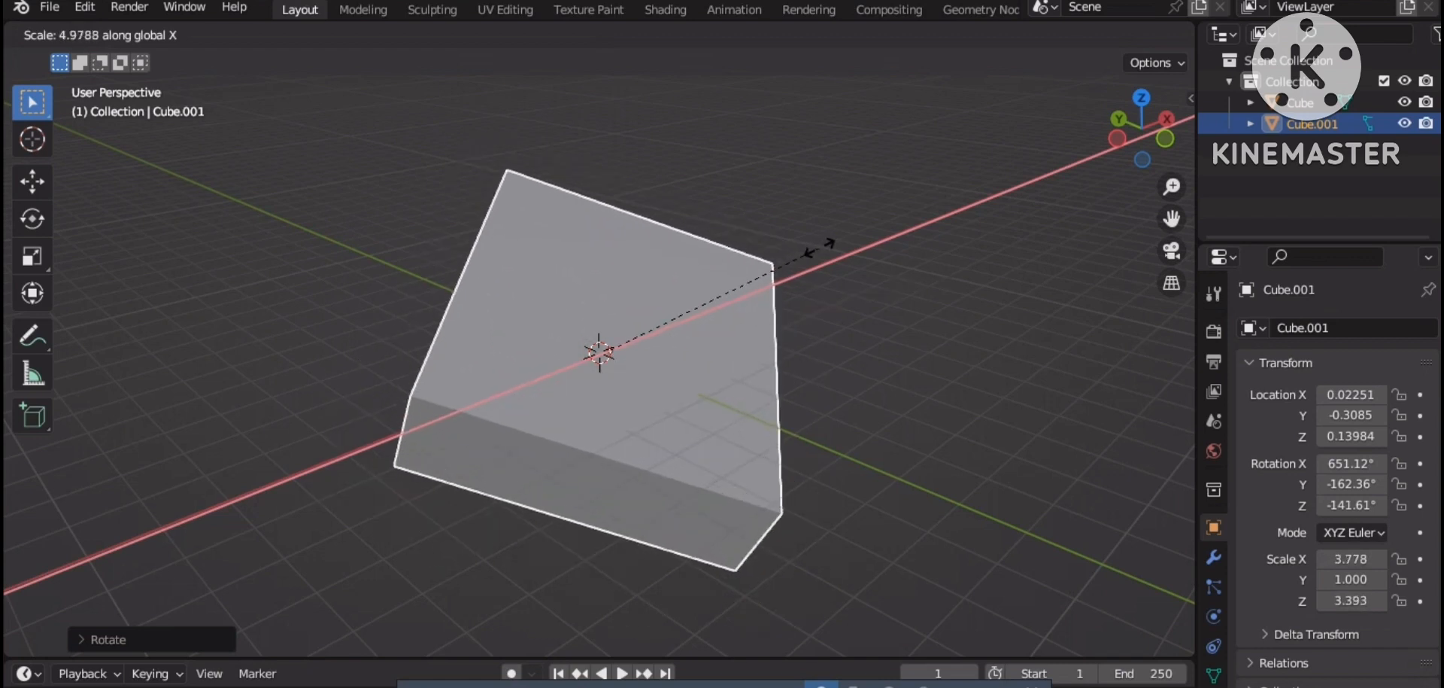
click(745, 299)
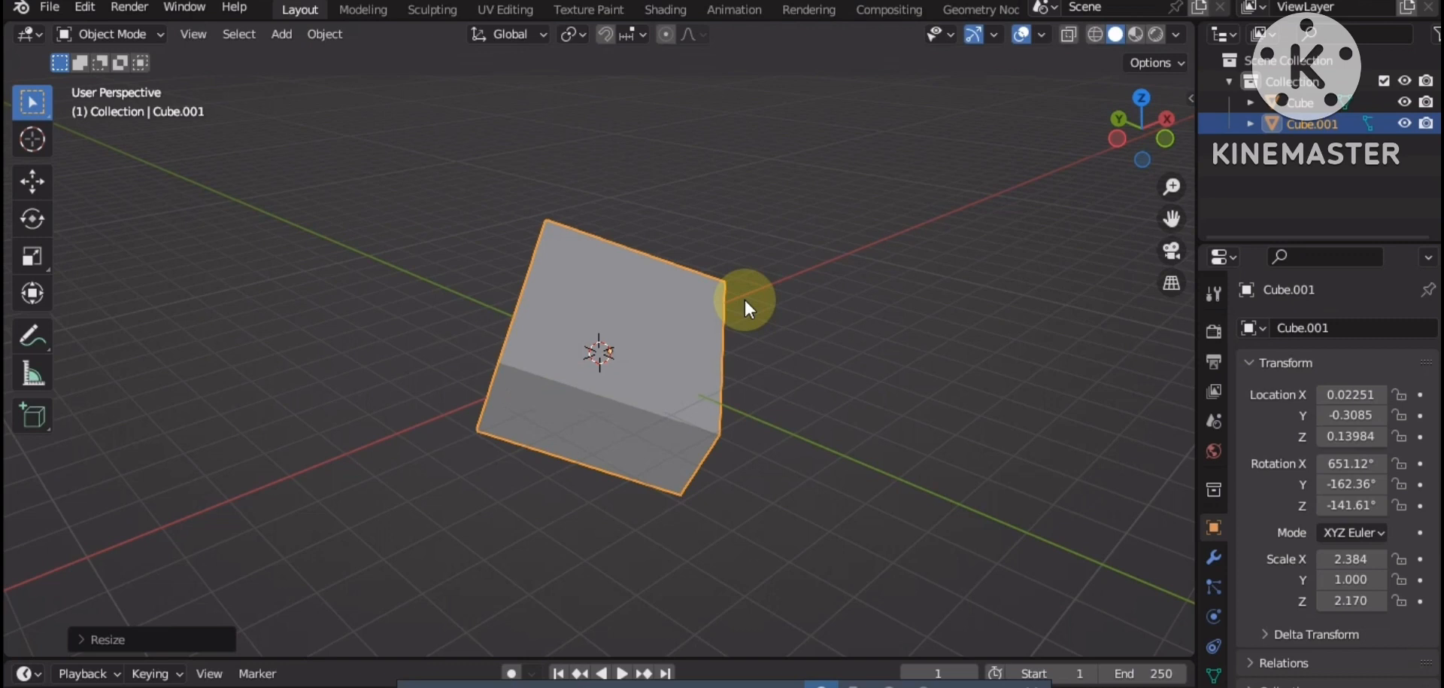
key(s)
key(y)
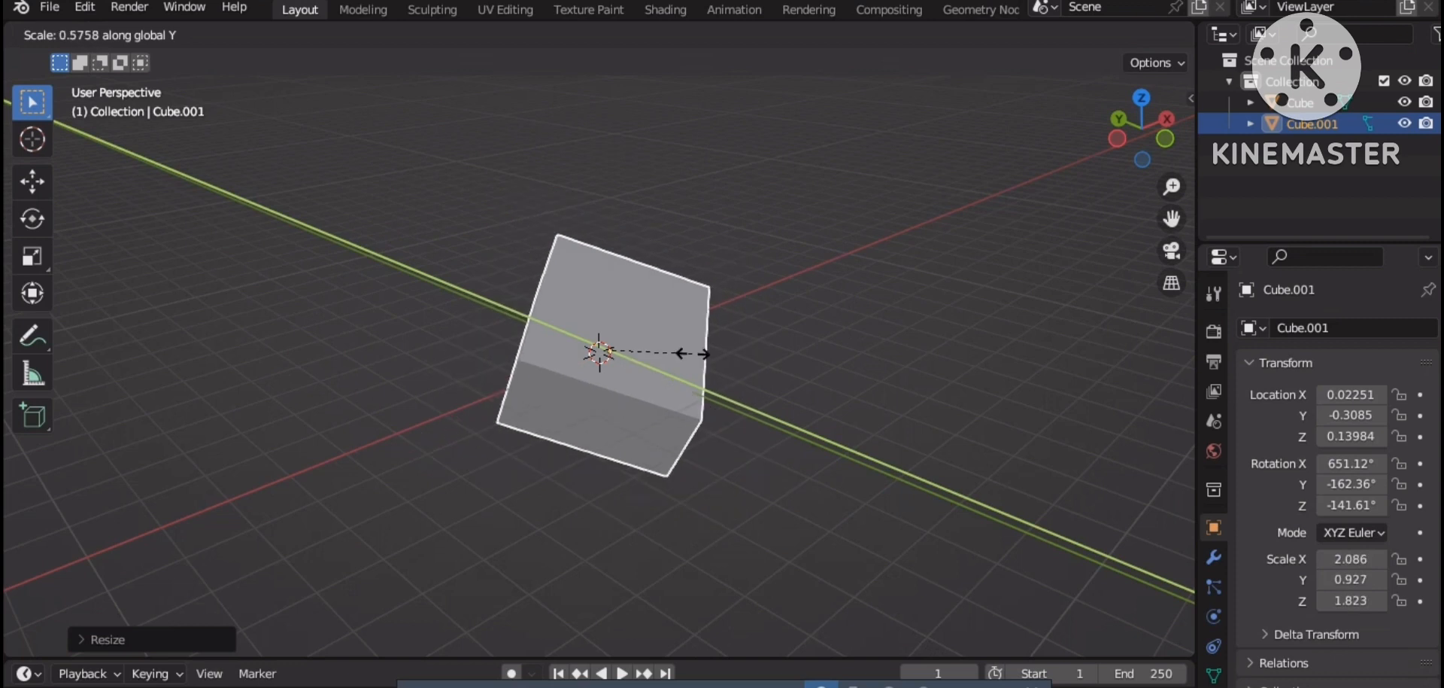
click(755, 371)
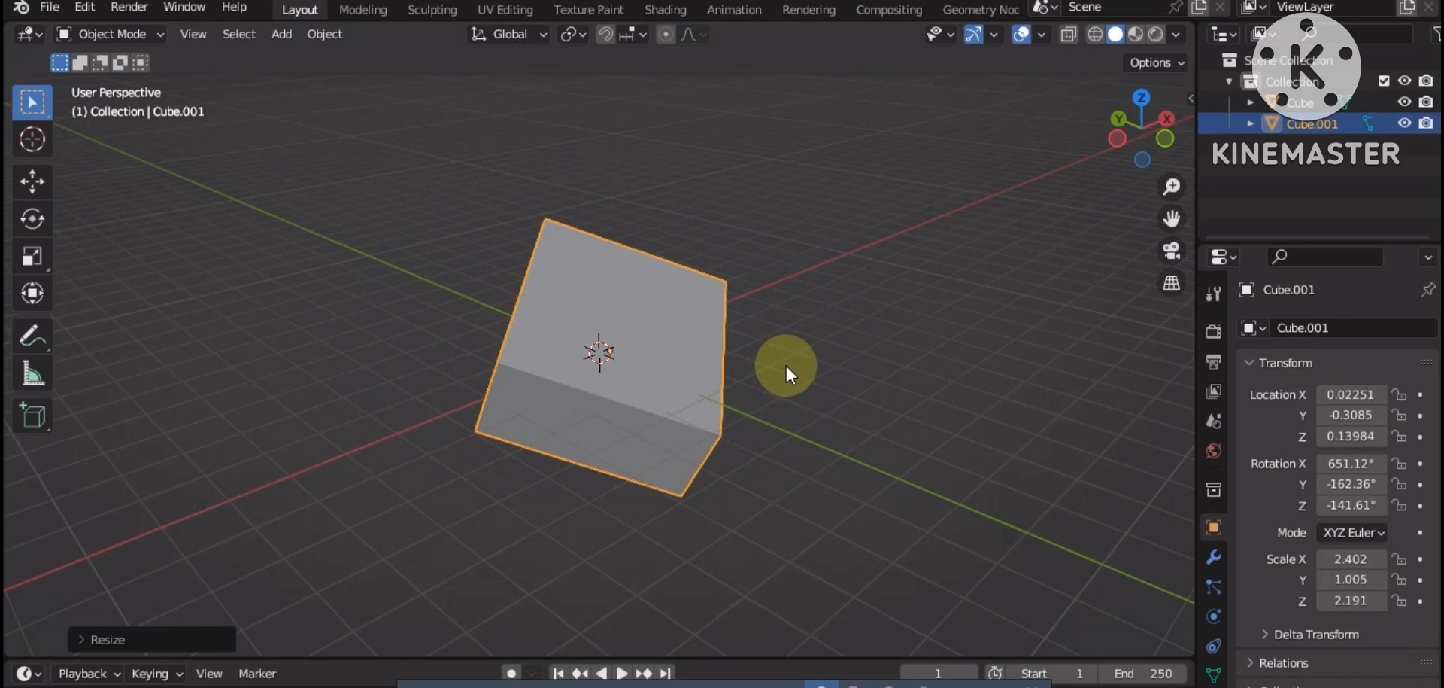
key(s)
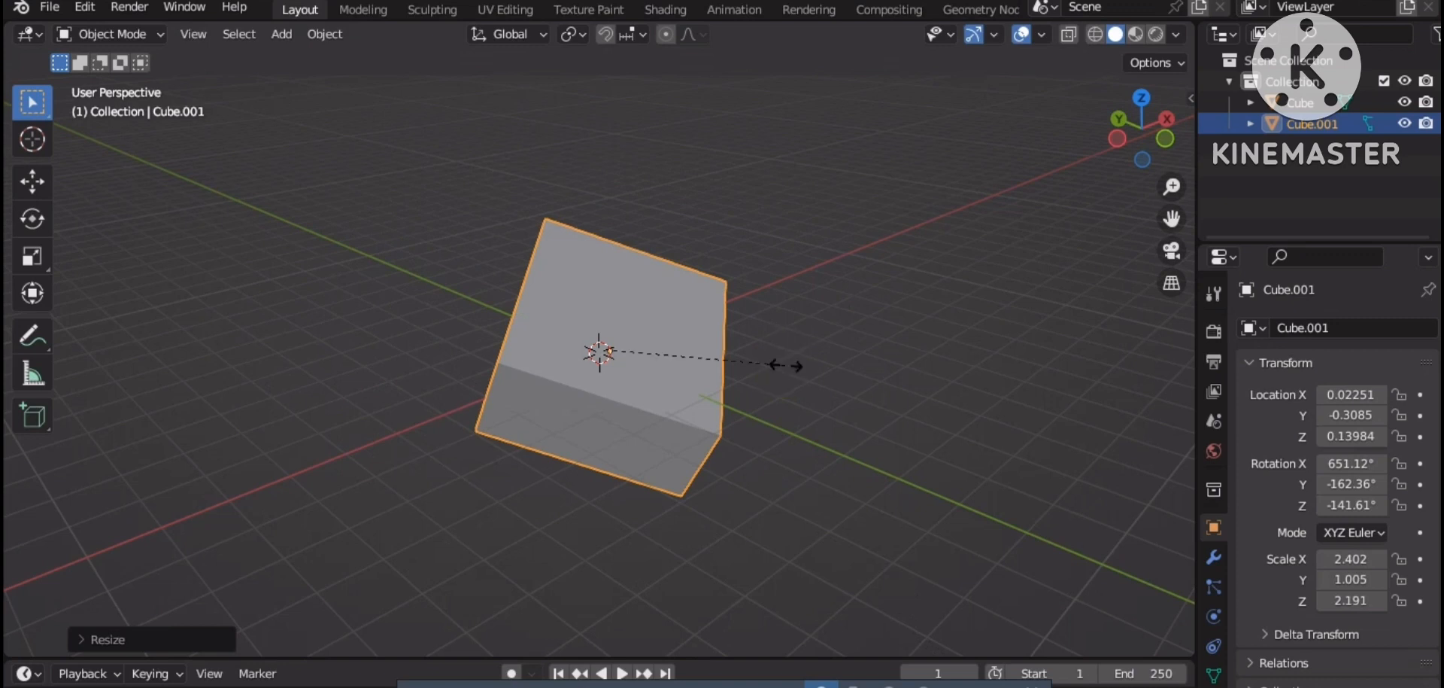
key(z)
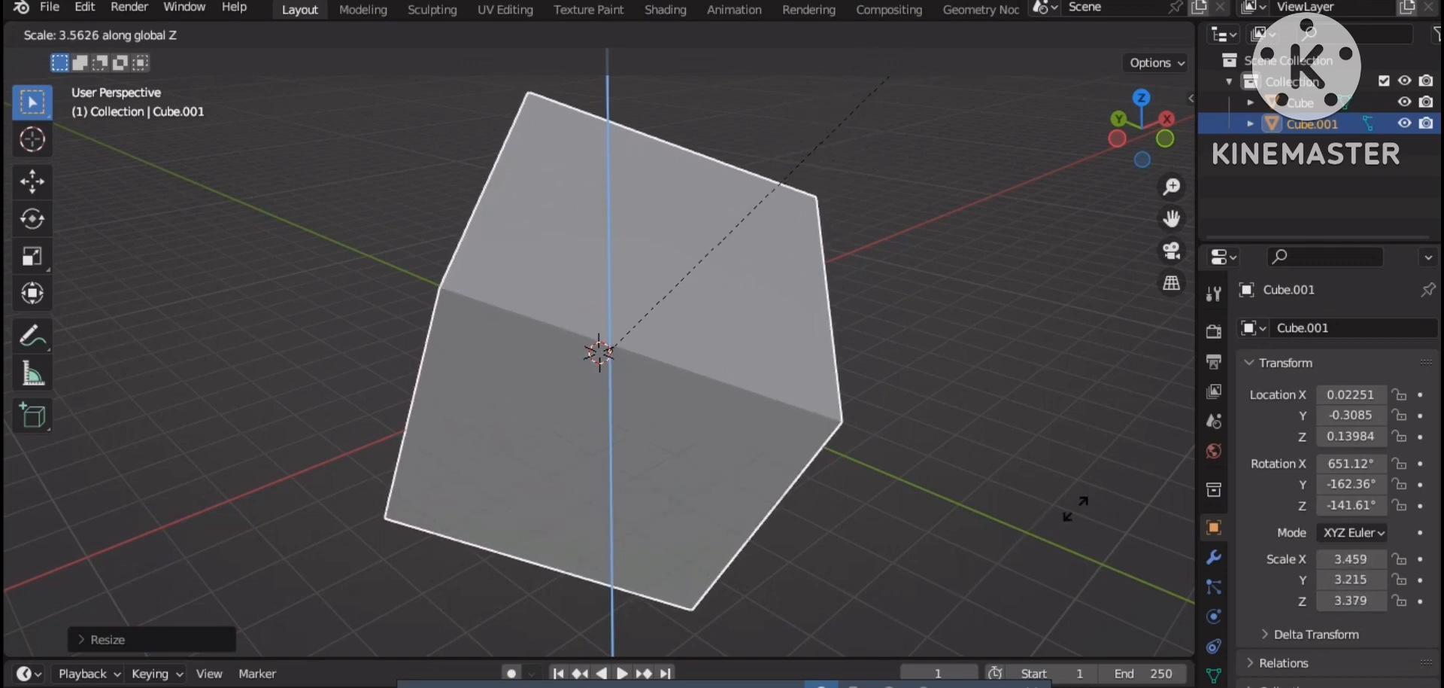
click(836, 623)
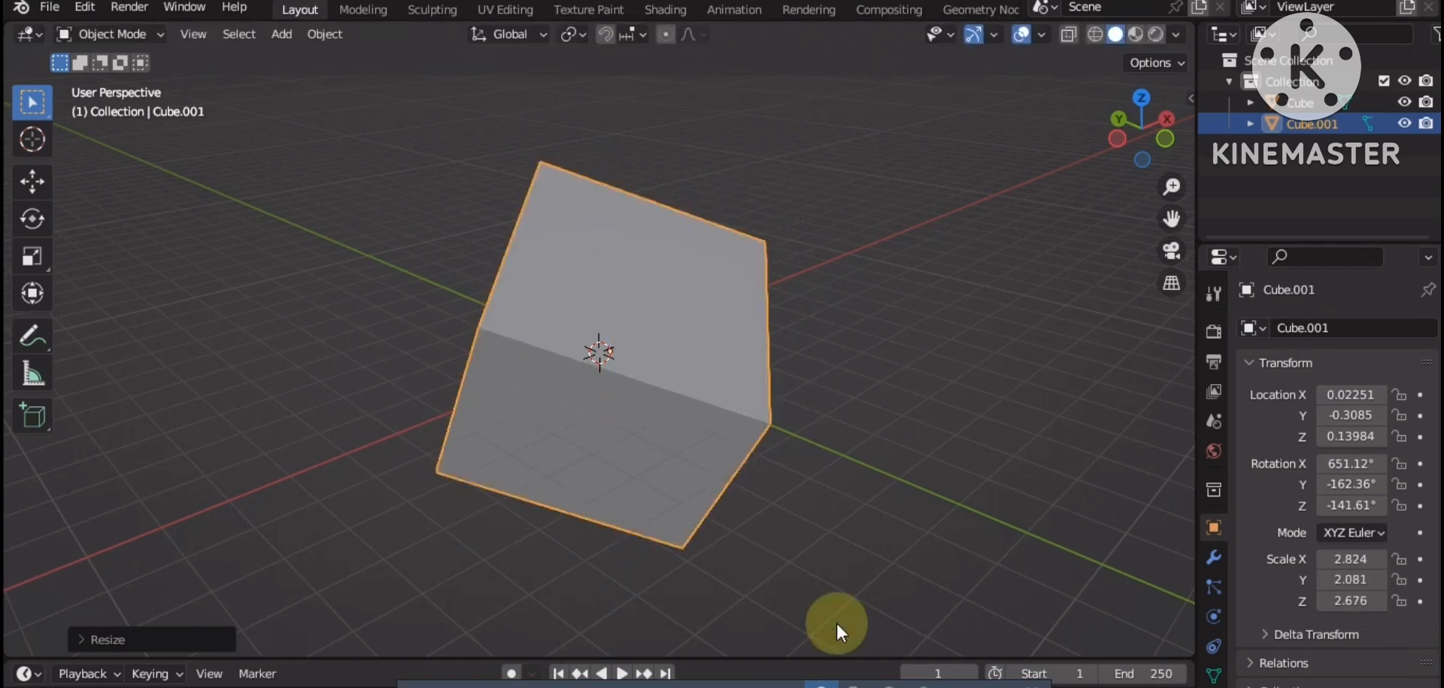
Step: Undo all the scaling, rotation and movement applied to the second cube since it was added
key(ctrl+z)
key(ctrl+z)
key(ctrl+z)
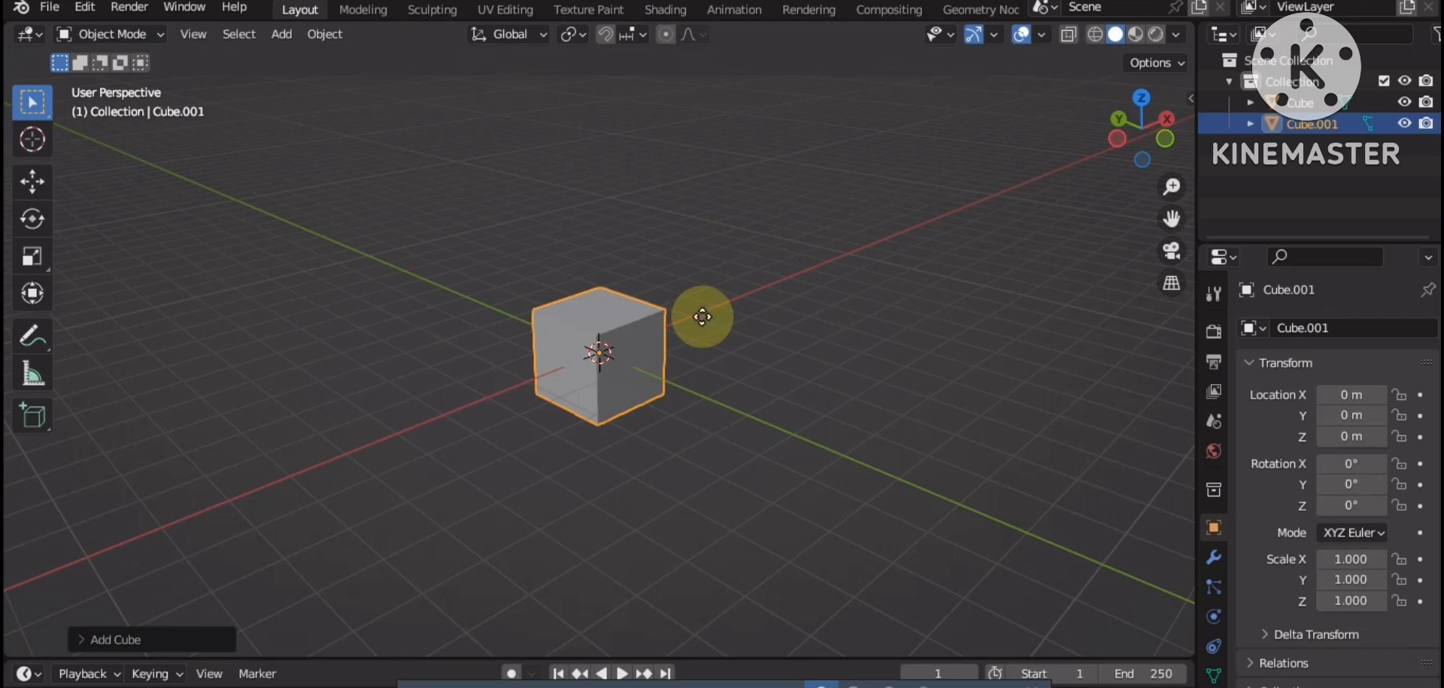
Step: Duplicate the cube about 12.8 m along global X, and duplicate the original again along the negative global Y axis
key(shift+d)
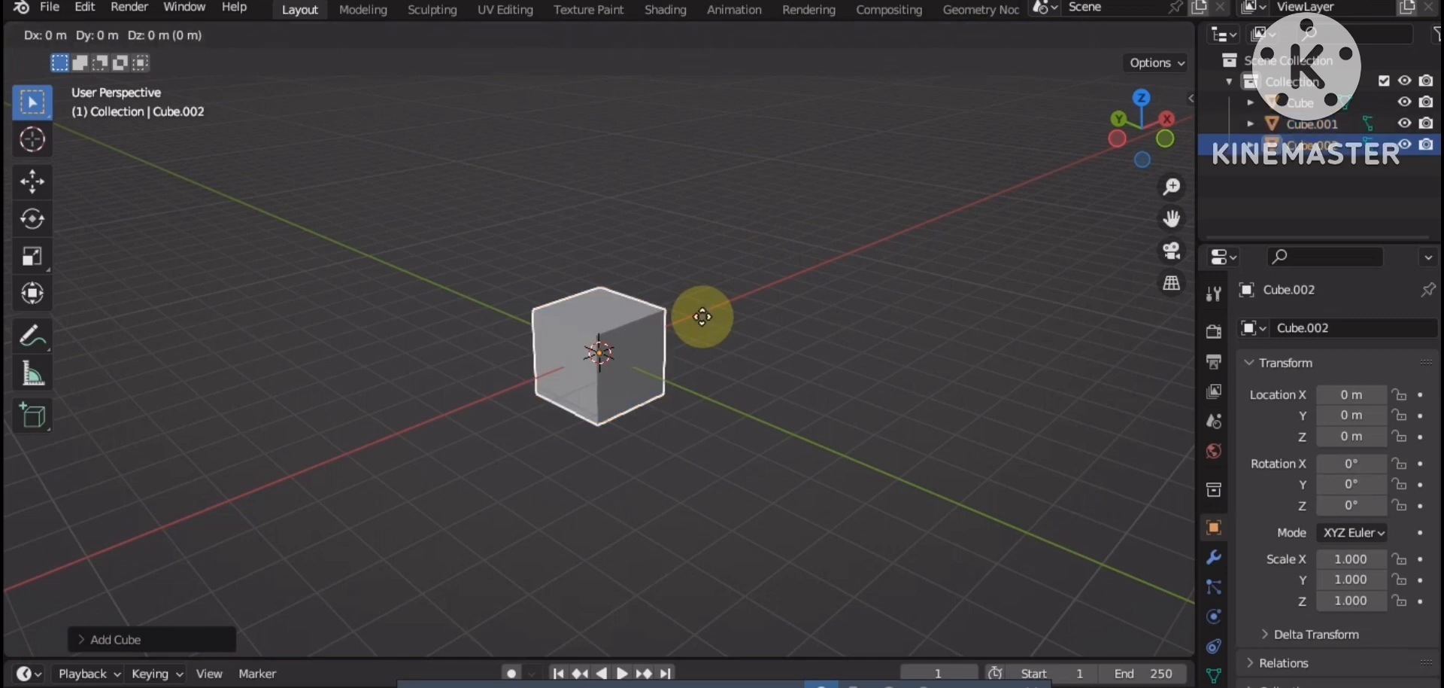
key(x)
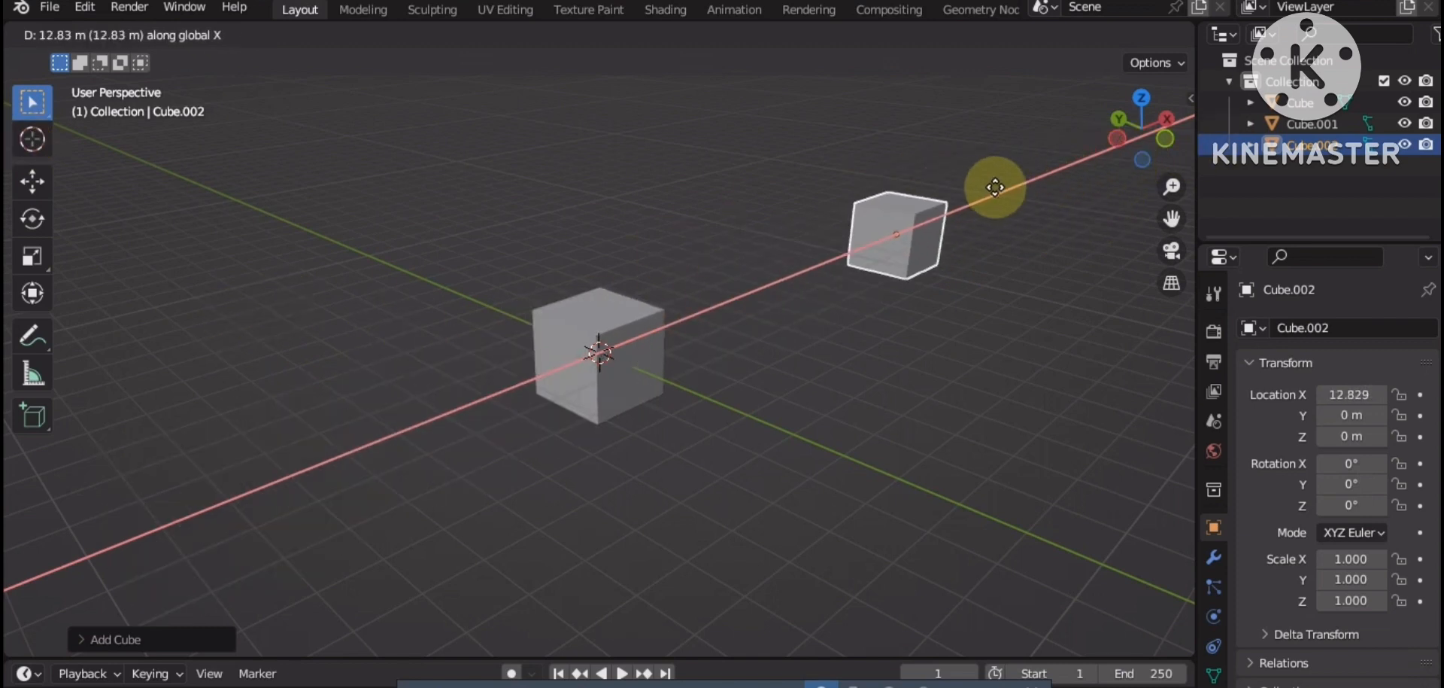
click(995, 186)
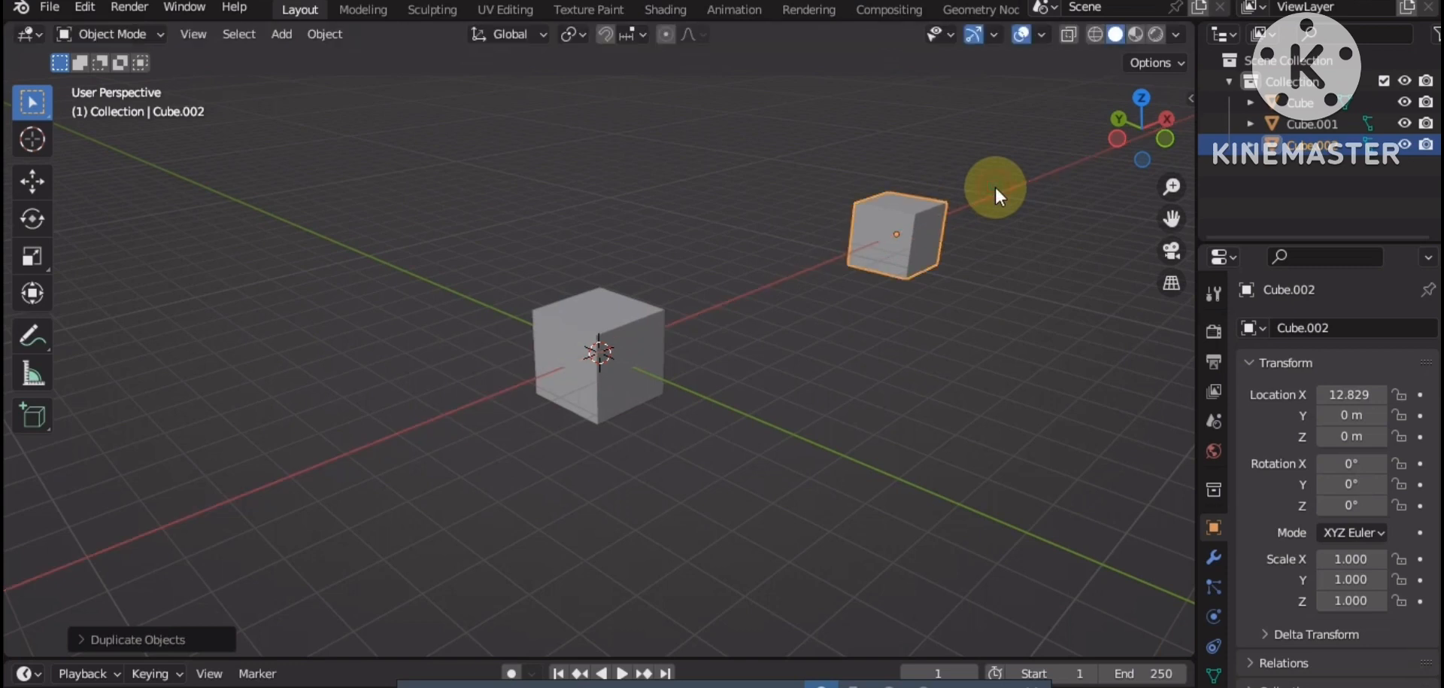
click(628, 302)
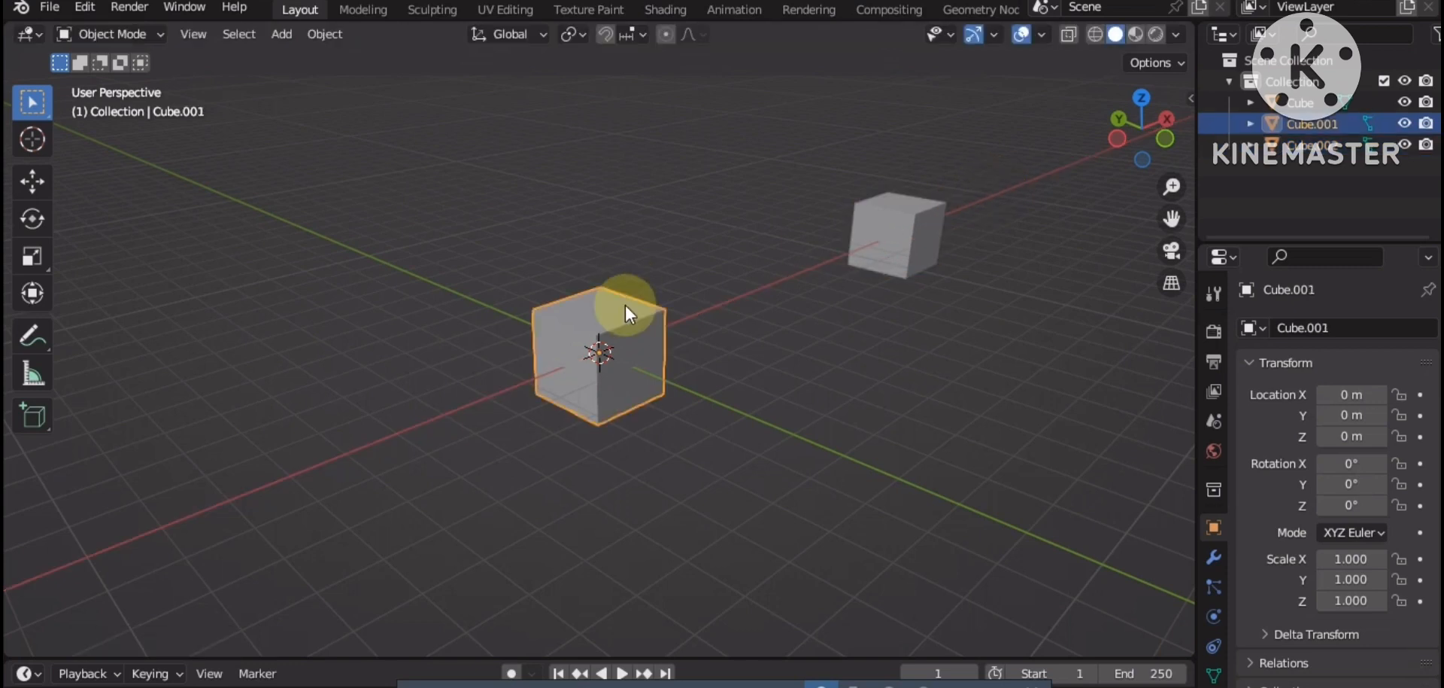
key(shift+d)
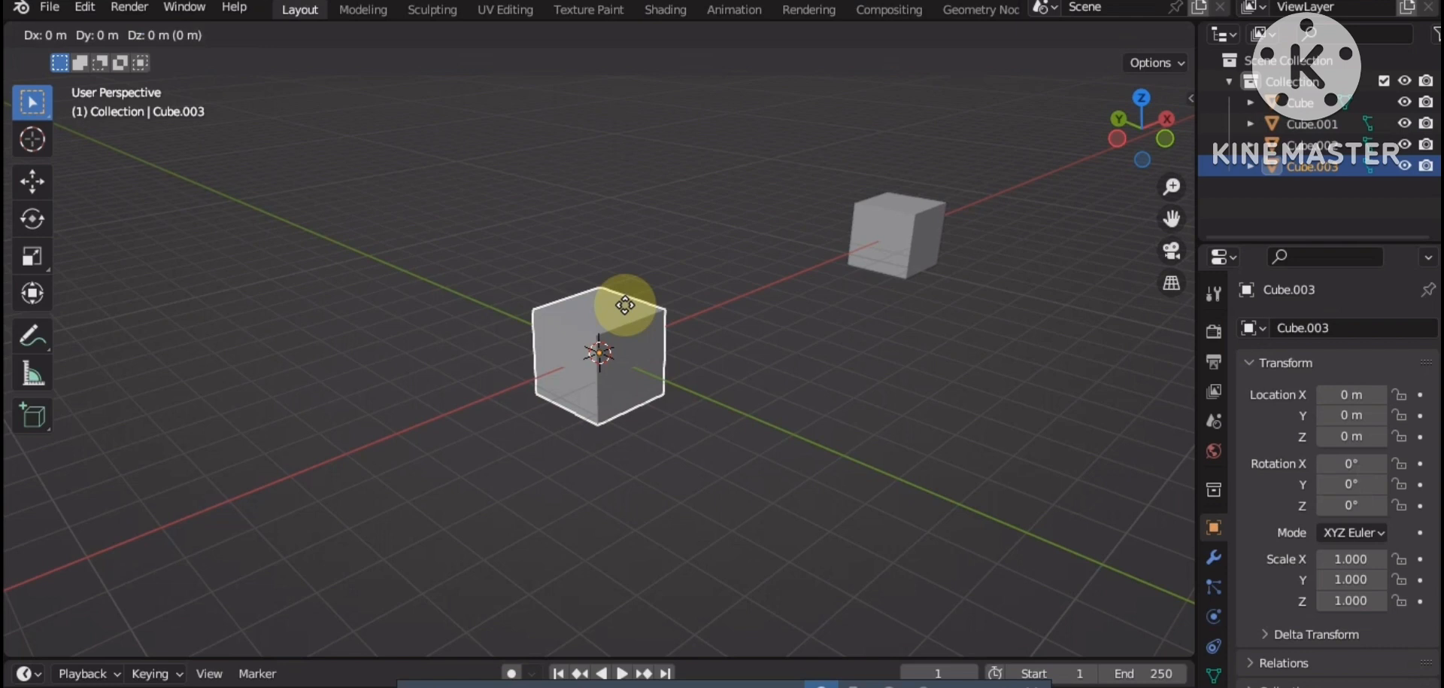
key(y)
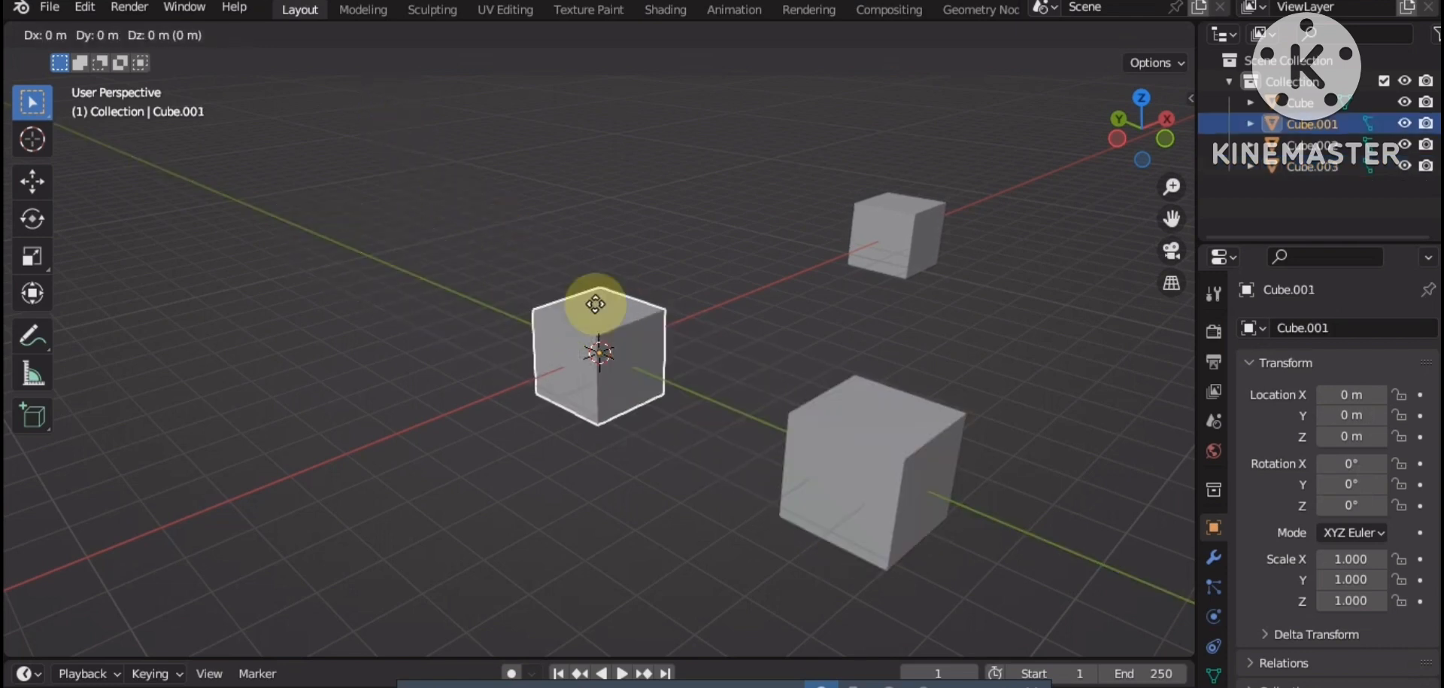
Step: Move the original cube along global Z to about 0.13 m, and duplicate it about 4.26 m upward along global Z
key(z)
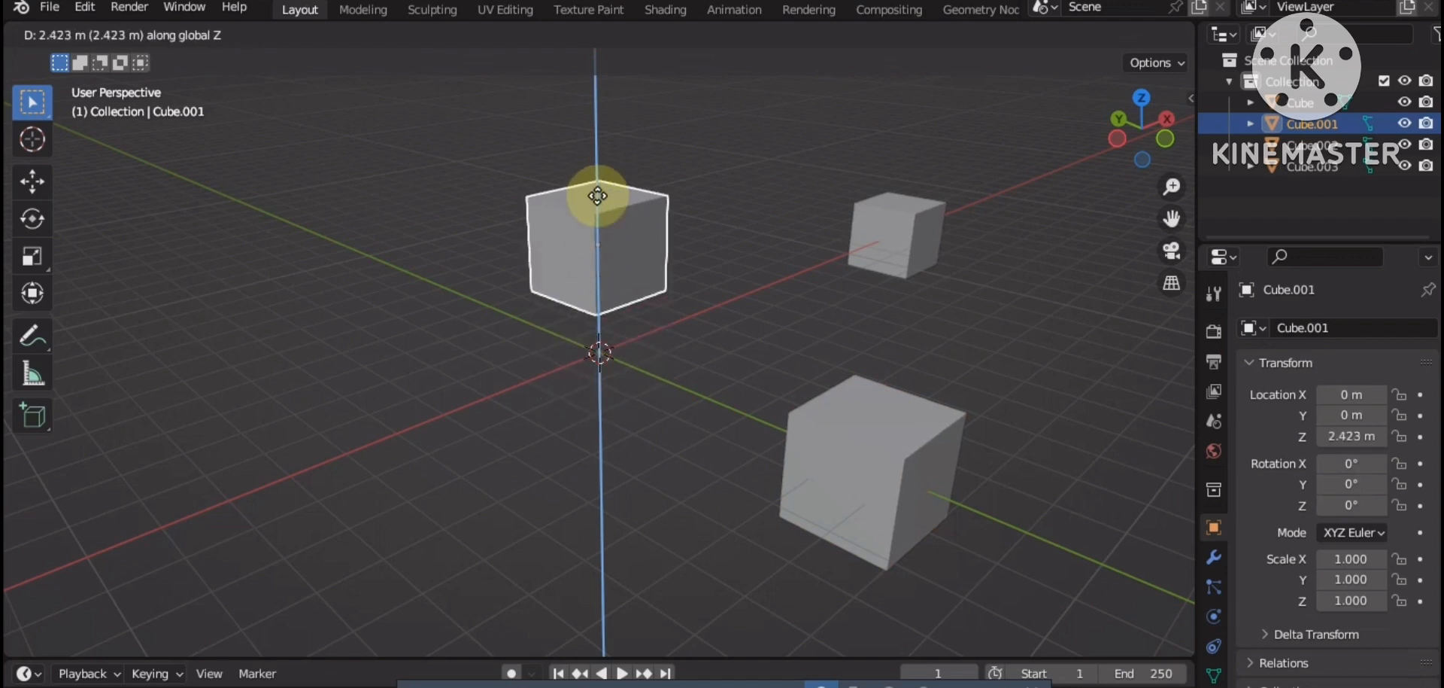
click(642, 296)
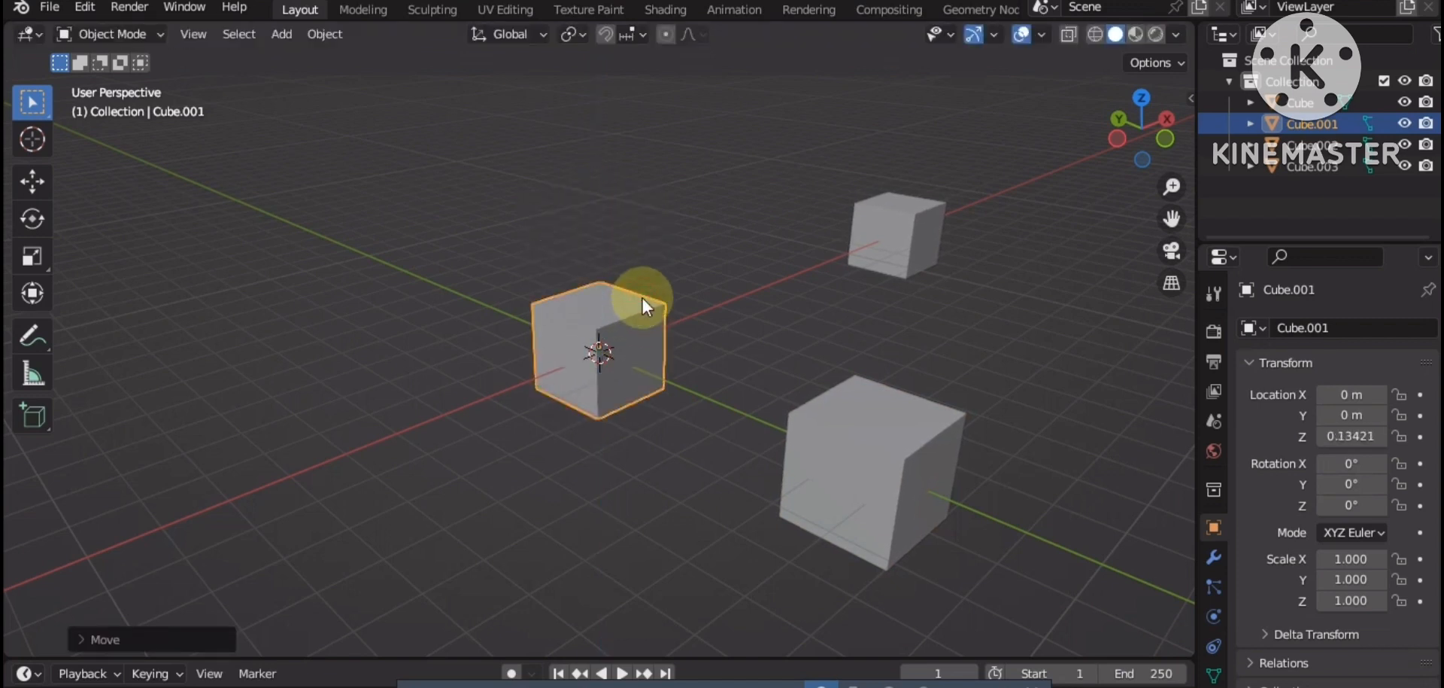
key(shift+d)
key(z)
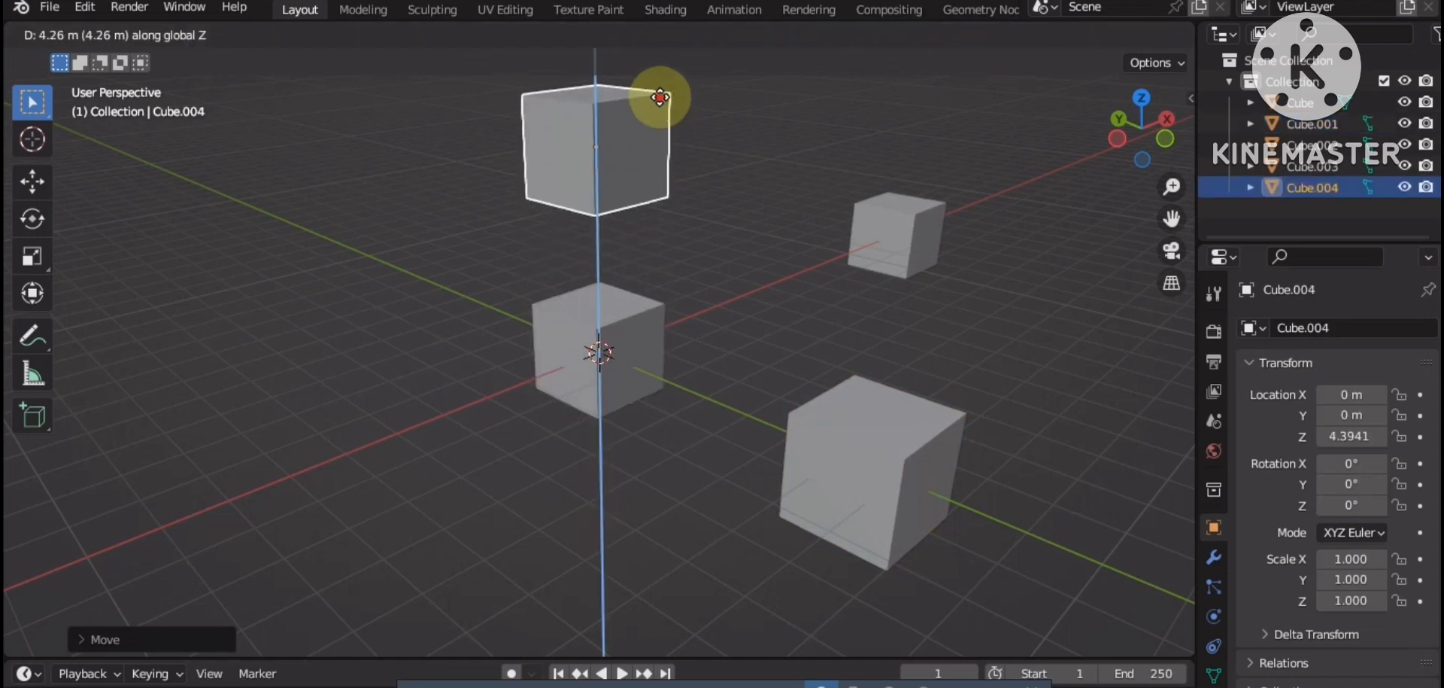
click(660, 97)
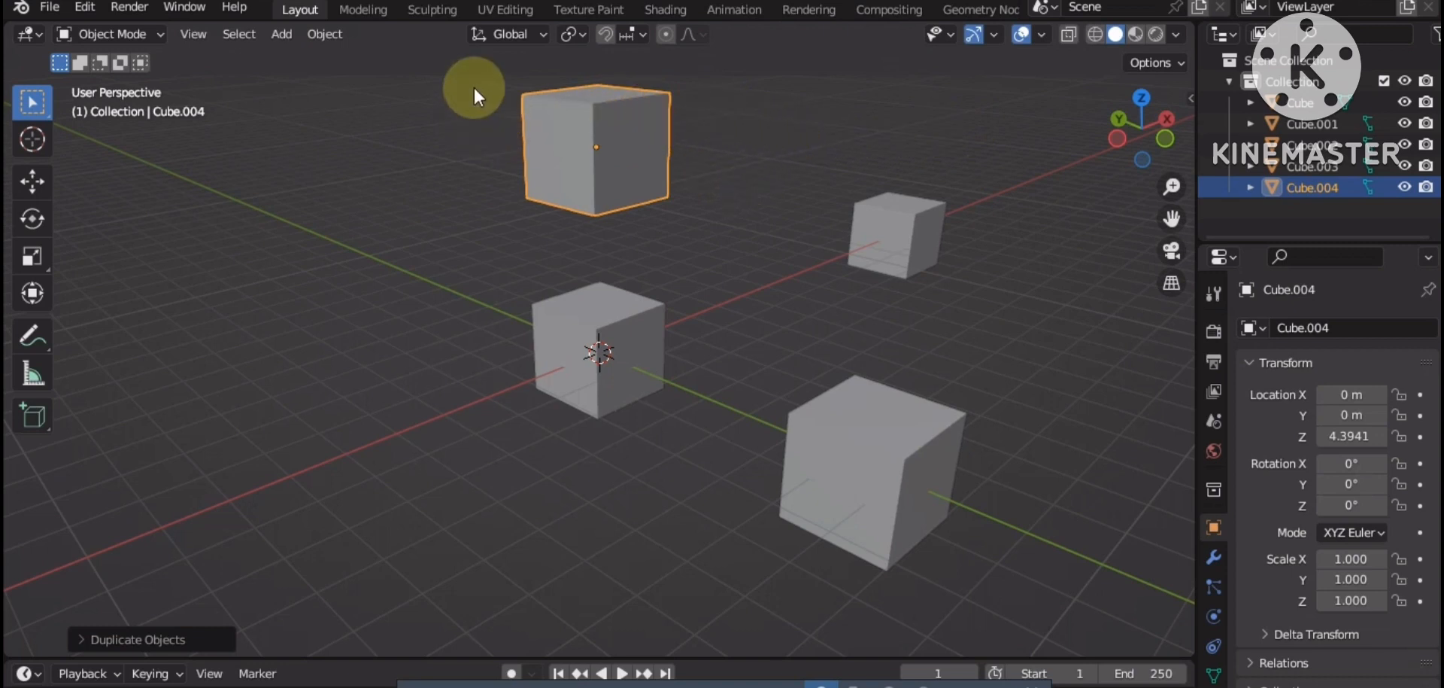
Step: Select all four visible cubes together and delete them
drag(471, 65, 1011, 588)
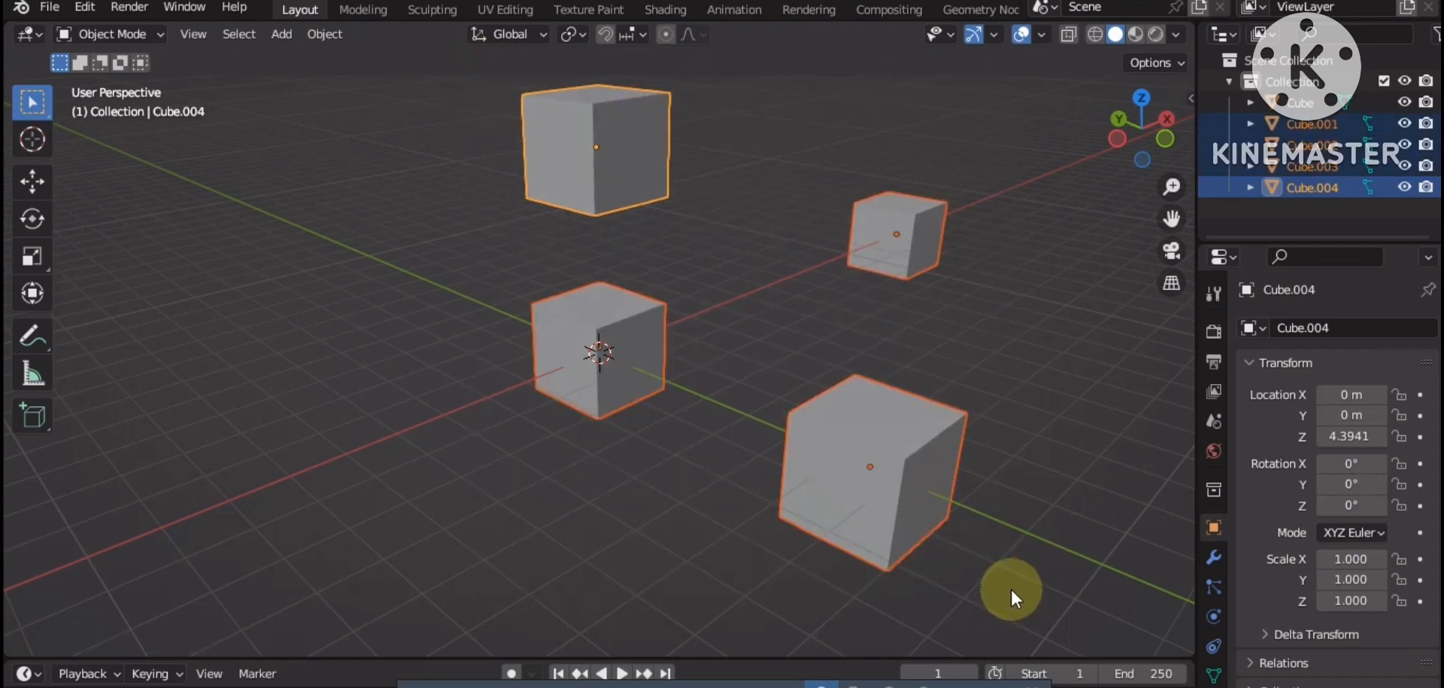
key(x)
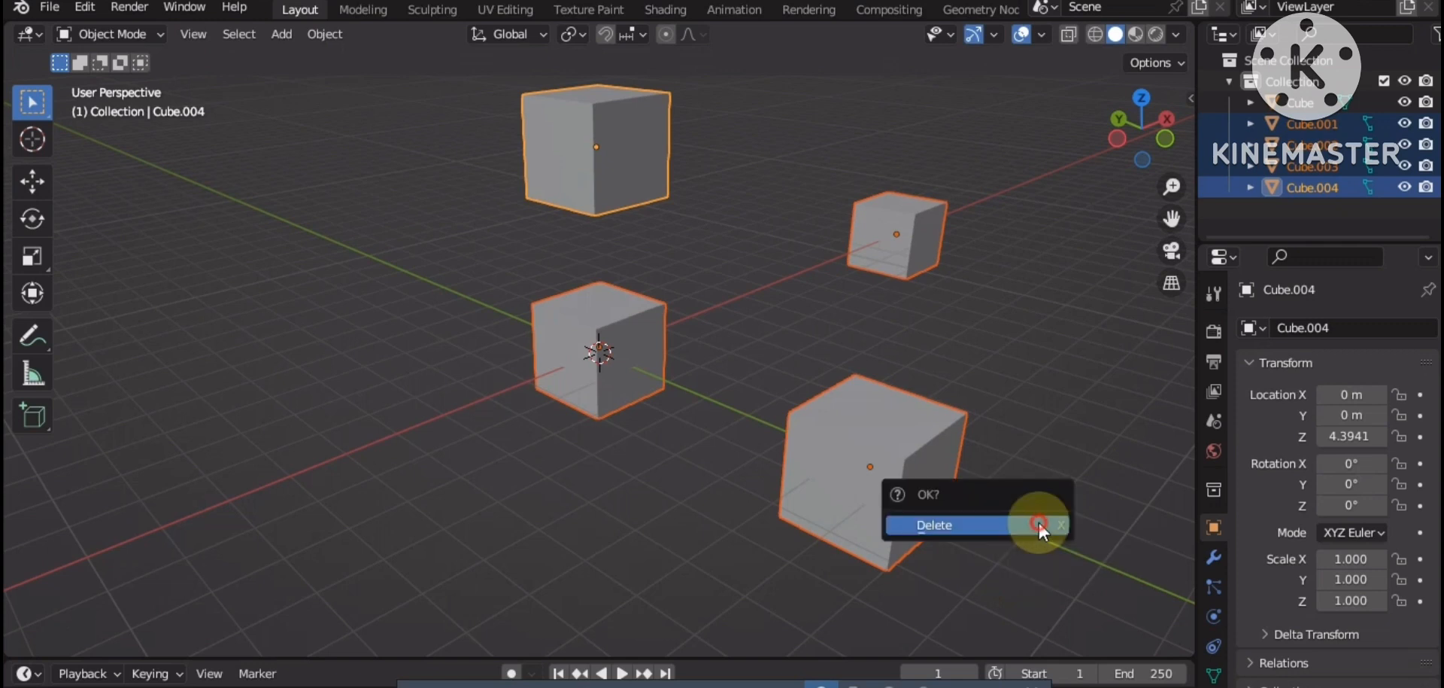
key(Return)
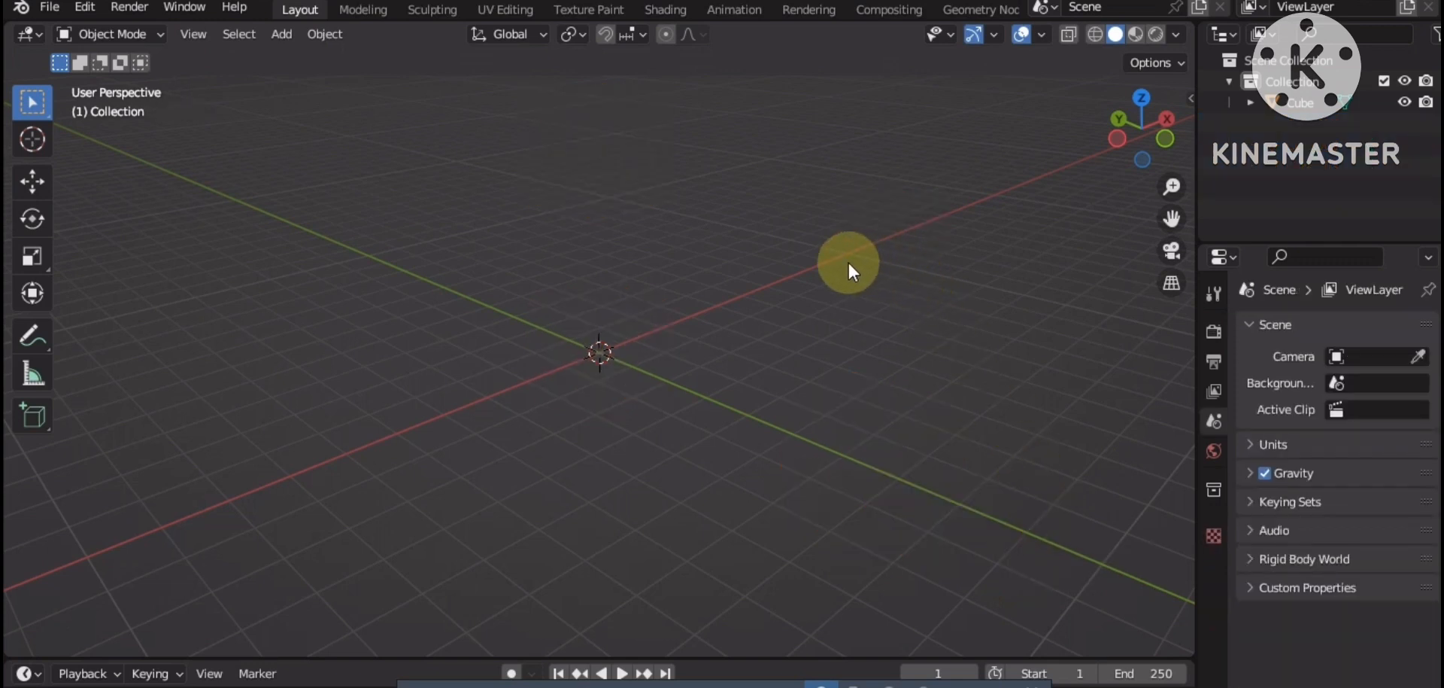
Step: Add a new cube mesh at the origin and show its numeric transform values in the 3D viewport
key(shift+a)
mouse_move(847, 261)
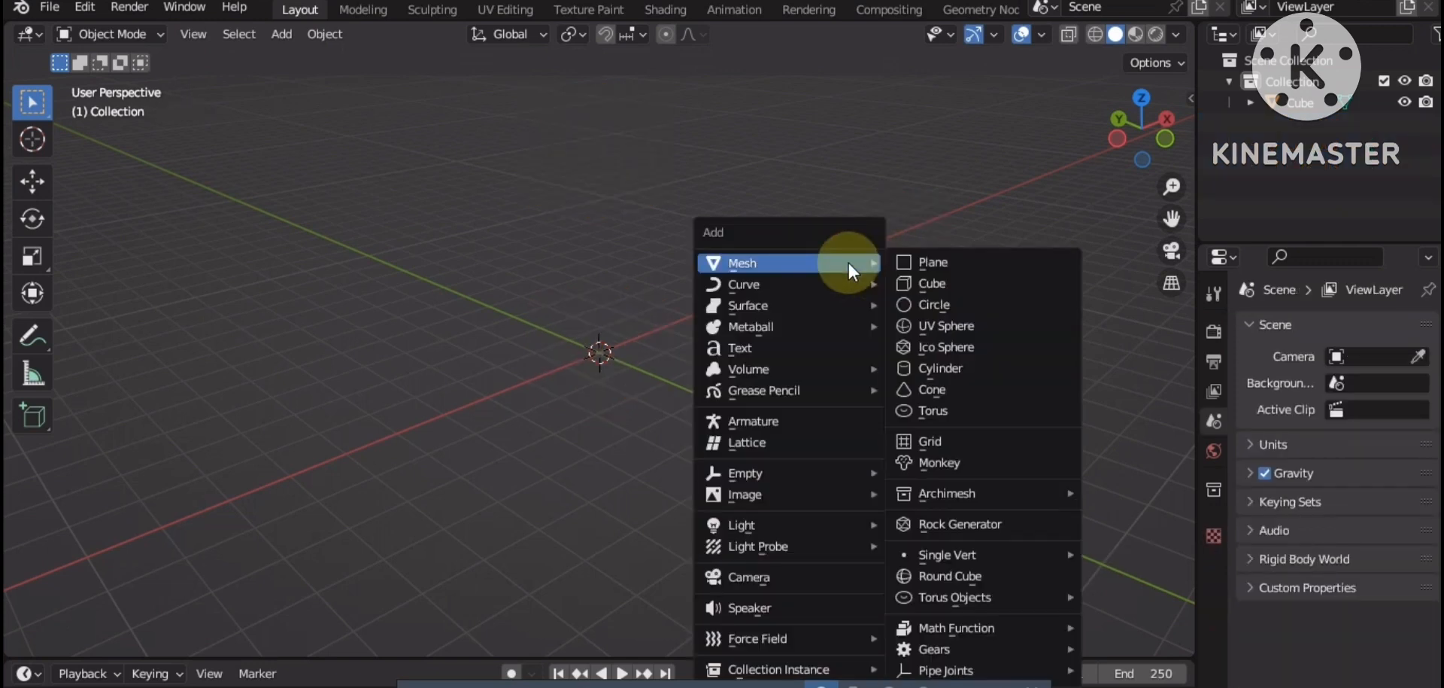
click(1008, 282)
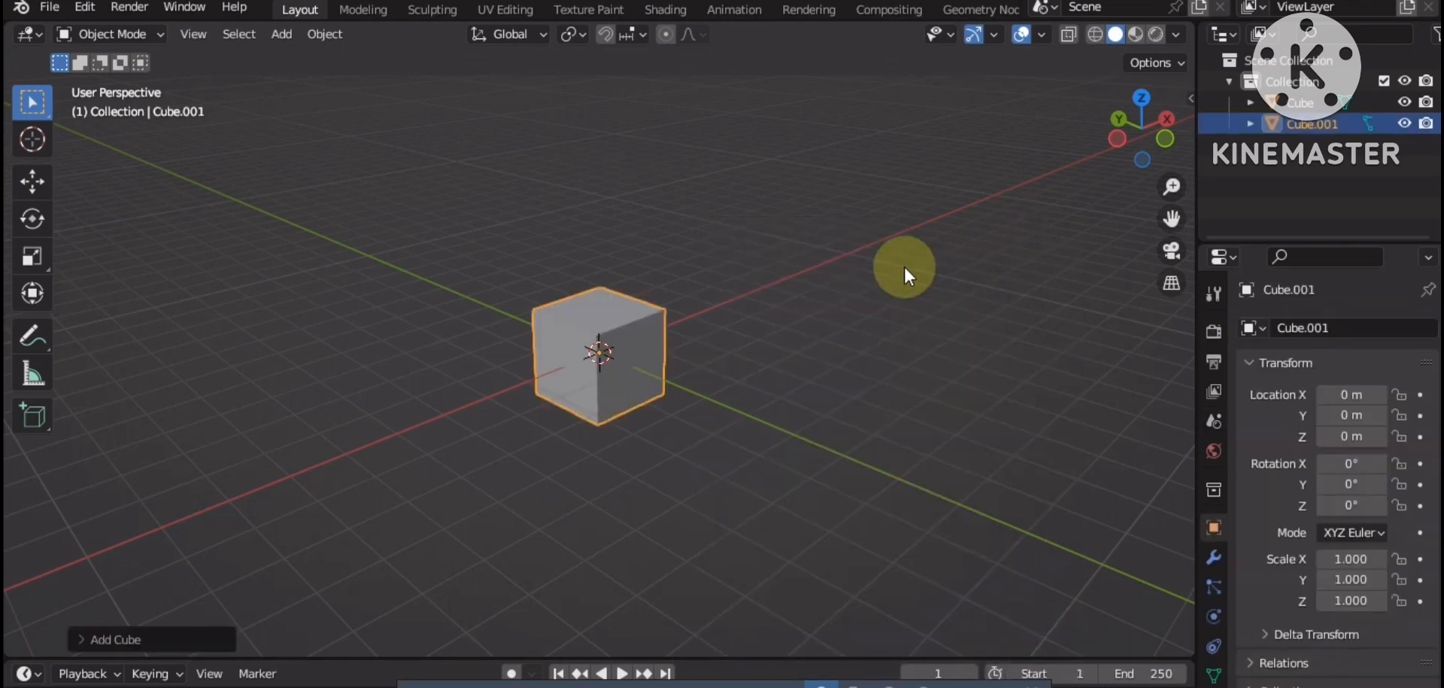
key(n)
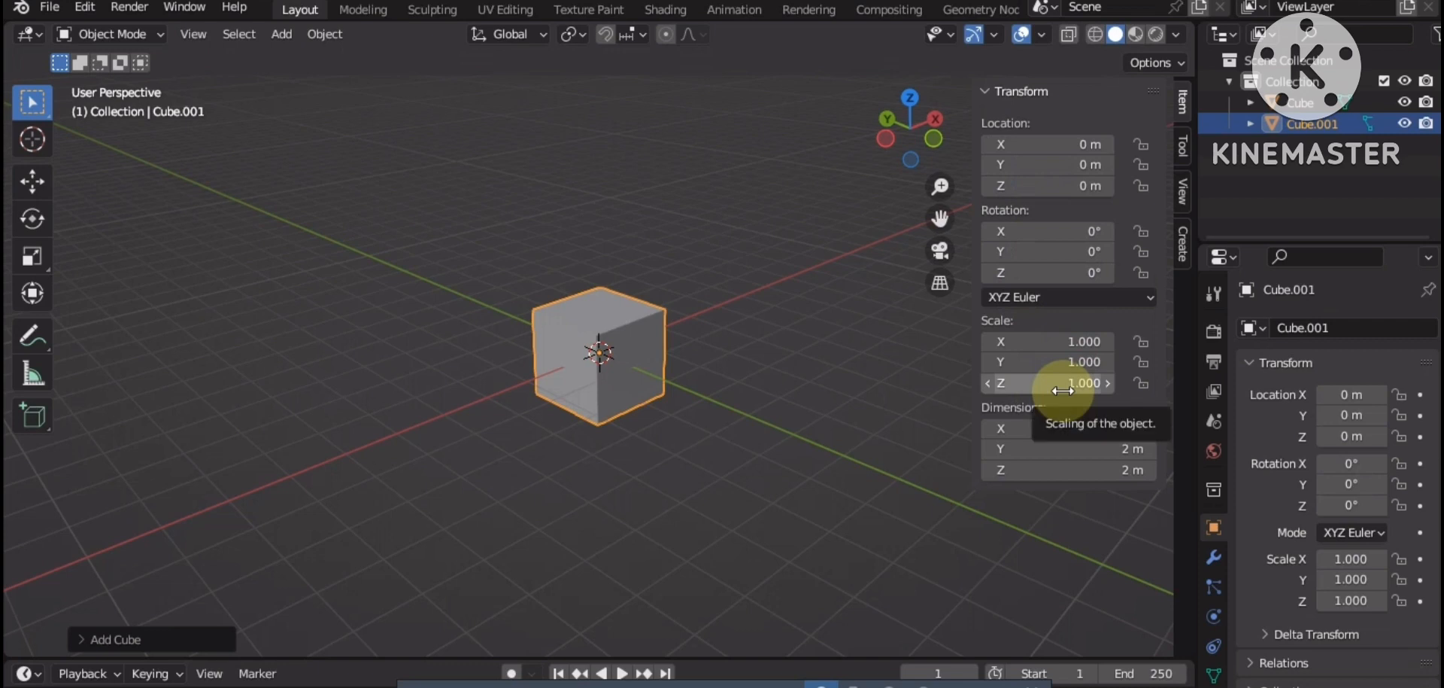
Step: Stretch the new cube along global X, and adjust its scale values to about X -6.026, Y 1.670 and Z 0.750
click(643, 354)
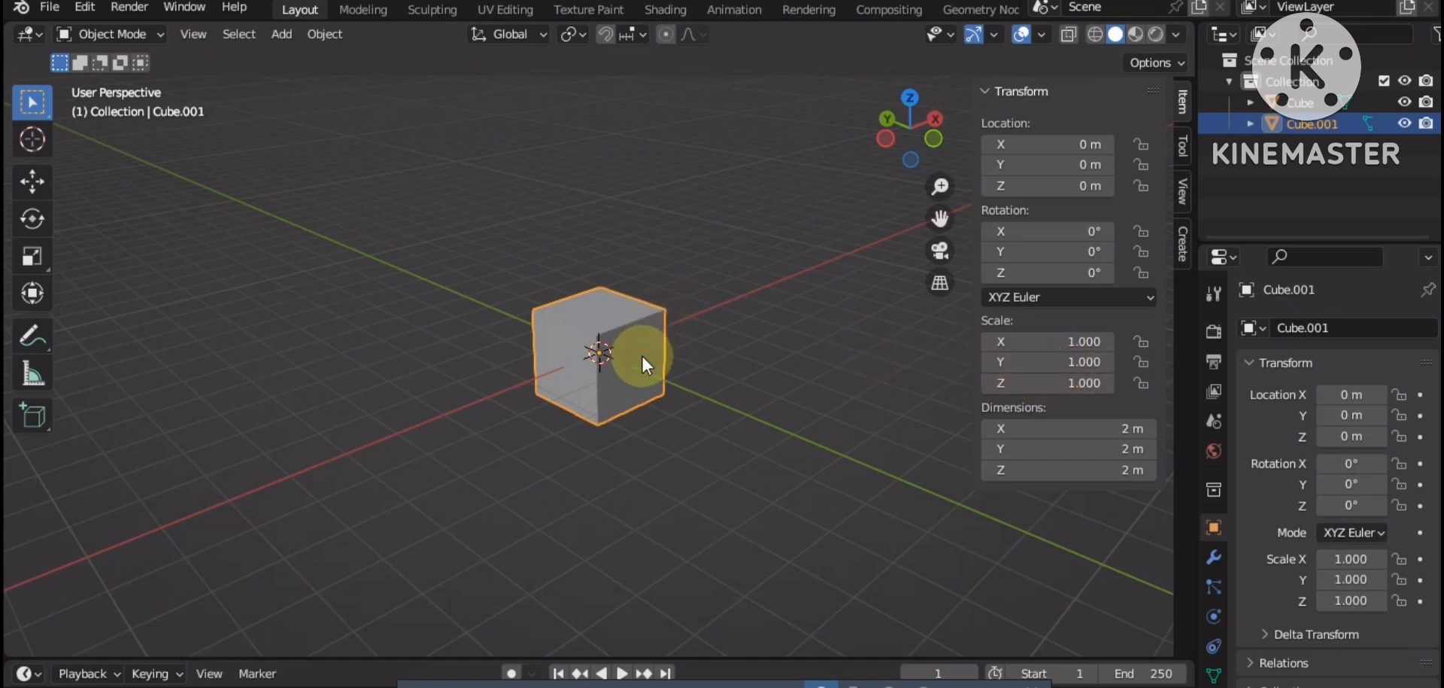
key(s)
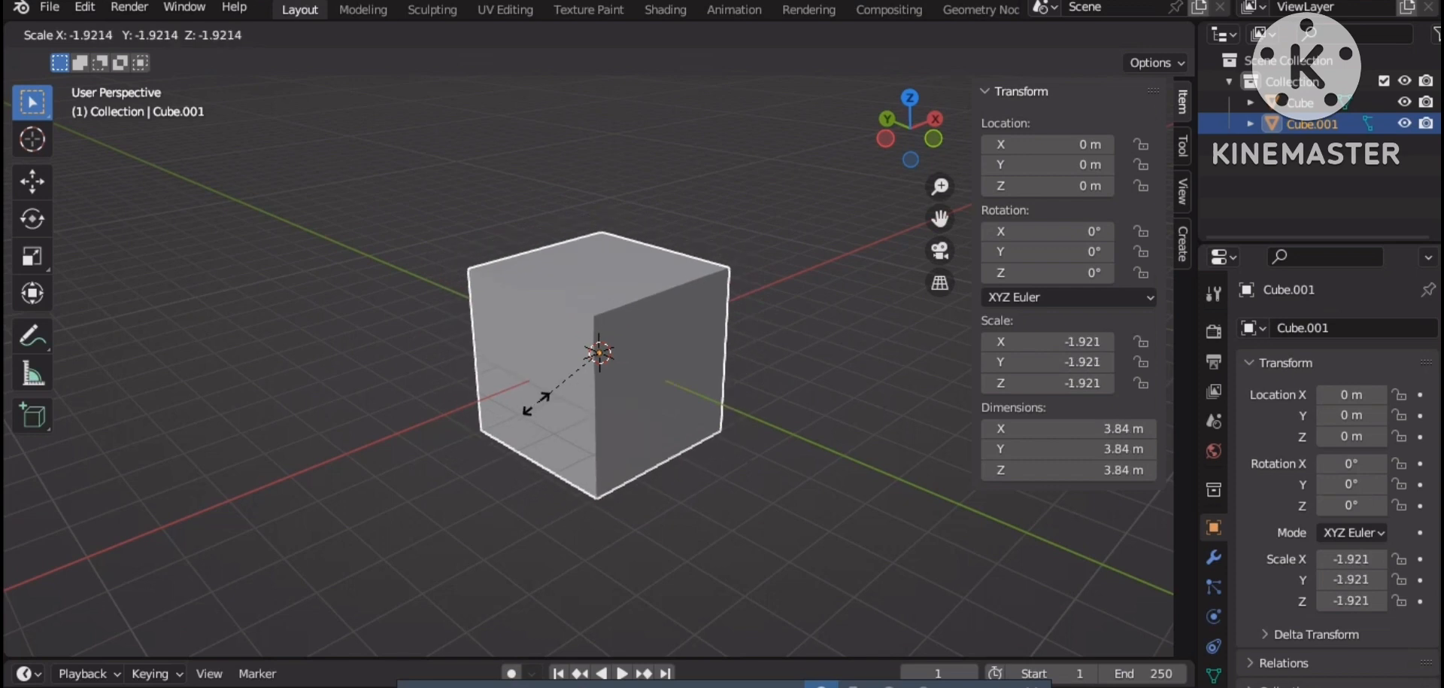
key(x)
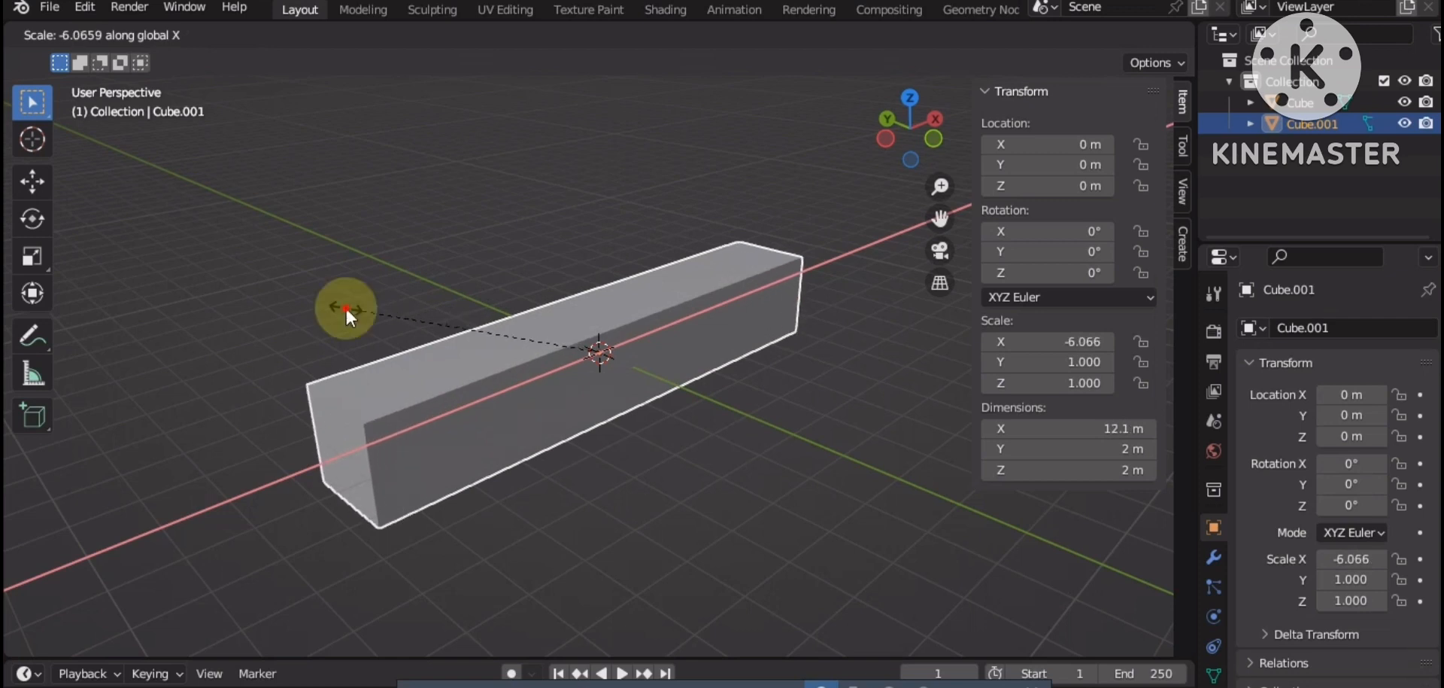
click(346, 310)
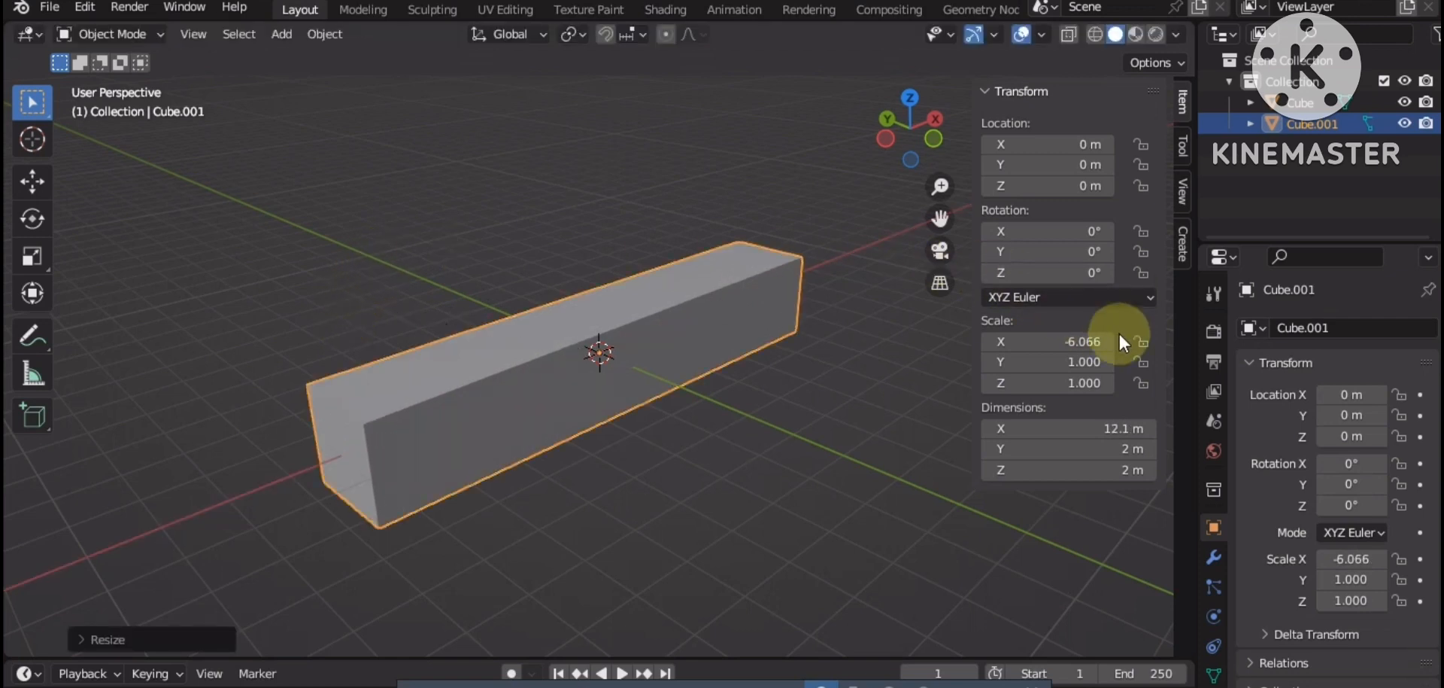
mouse_move(1066, 341)
mouse_down()
mouse_move(1095, 341)
mouse_move(1051, 362)
mouse_move(1091, 361)
mouse_move(1073, 362)
mouse_up()
mouse_move(1065, 382)
mouse_down()
mouse_move(1093, 383)
mouse_move(1050, 382)
mouse_up()
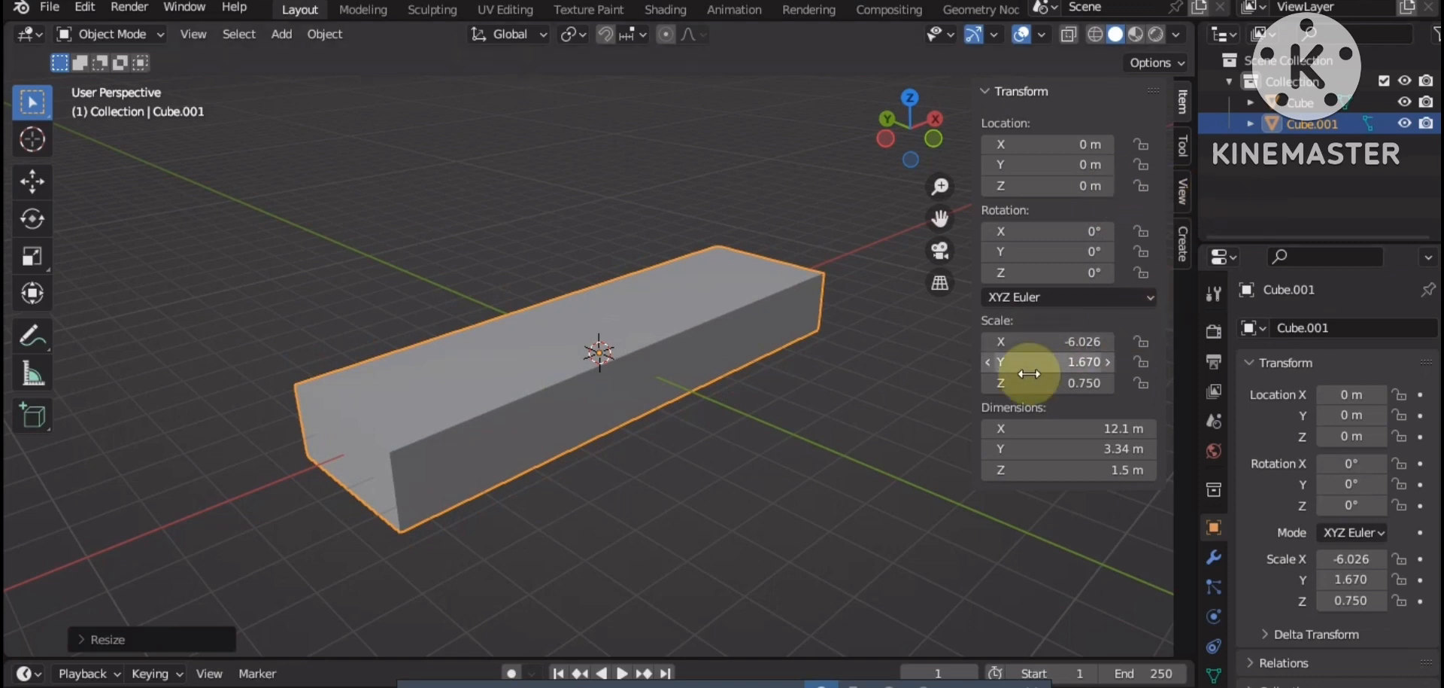
Step: Adjust the stretched cube's scale to about X -5.746 and Y 1.890, and apply its scale to the object
mouse_move(1061, 363)
mouse_down()
mouse_move(1084, 364)
mouse_move(1031, 341)
mouse_move(1052, 342)
mouse_up()
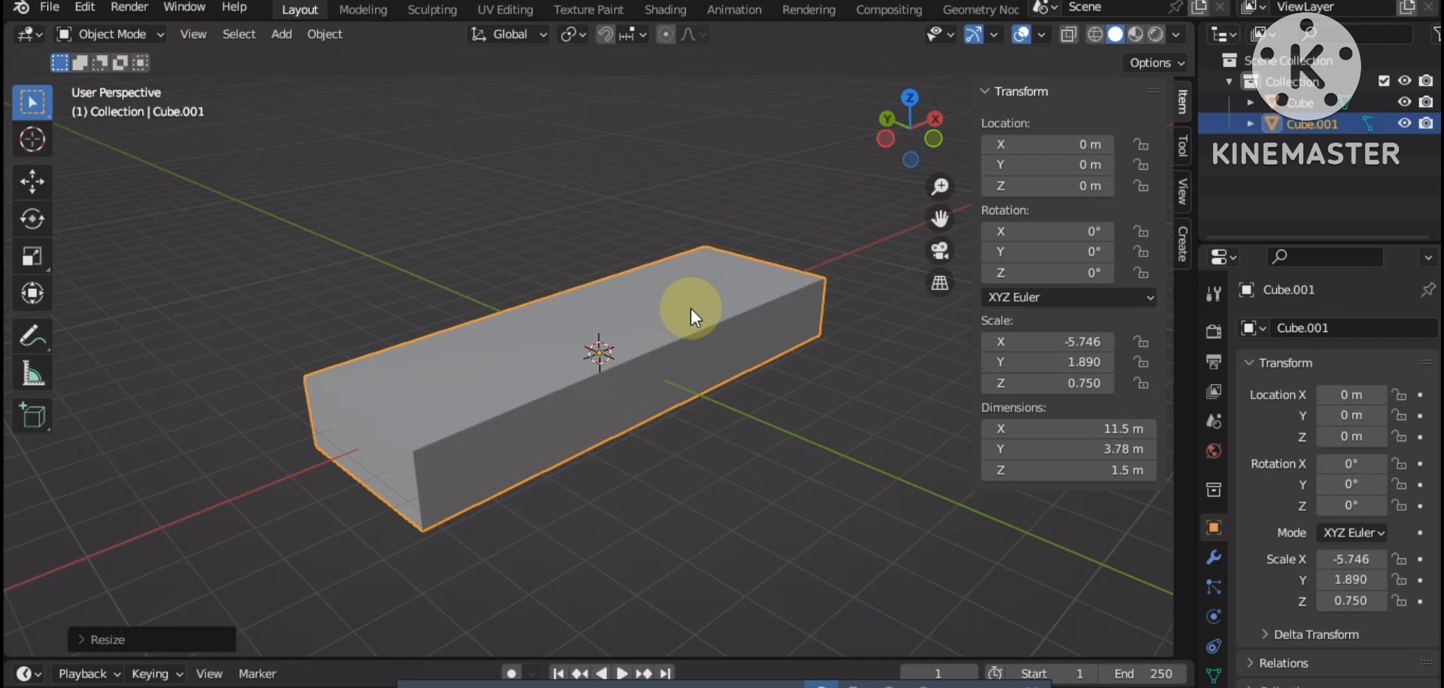
key(ctrl+a)
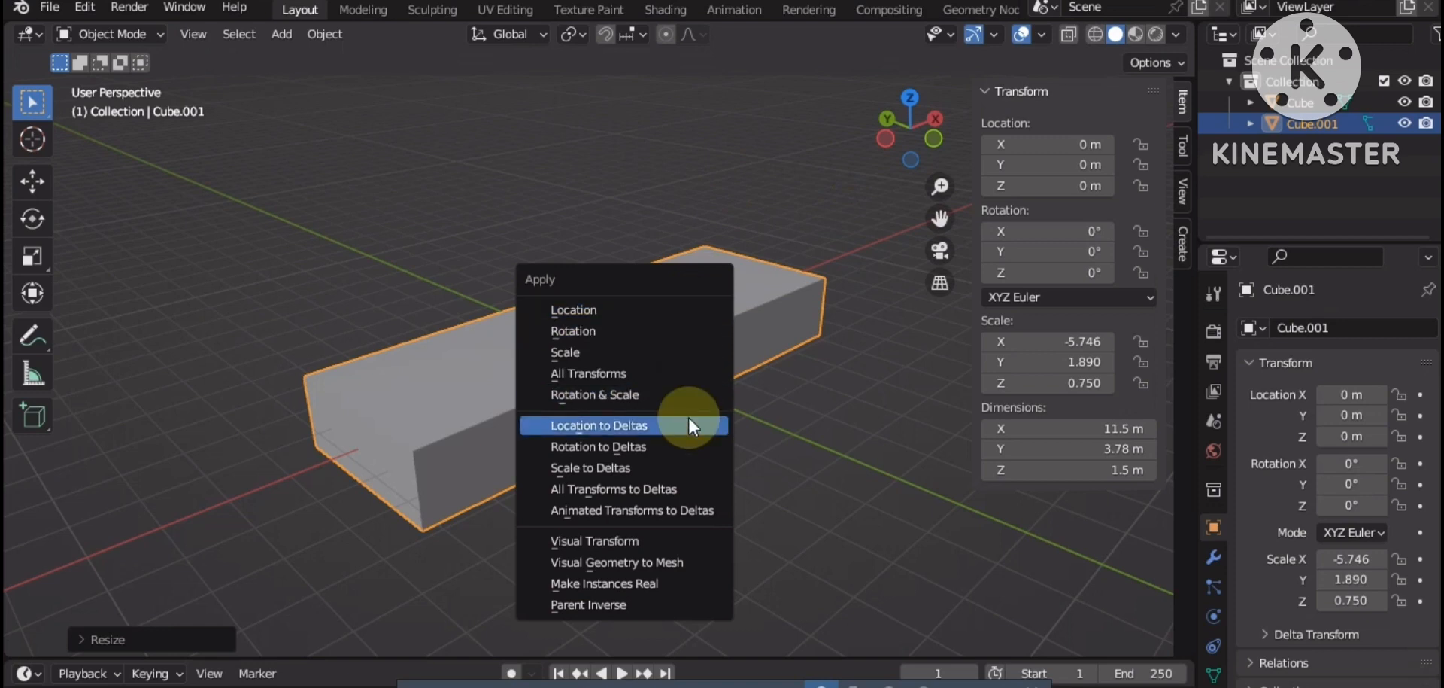
click(706, 351)
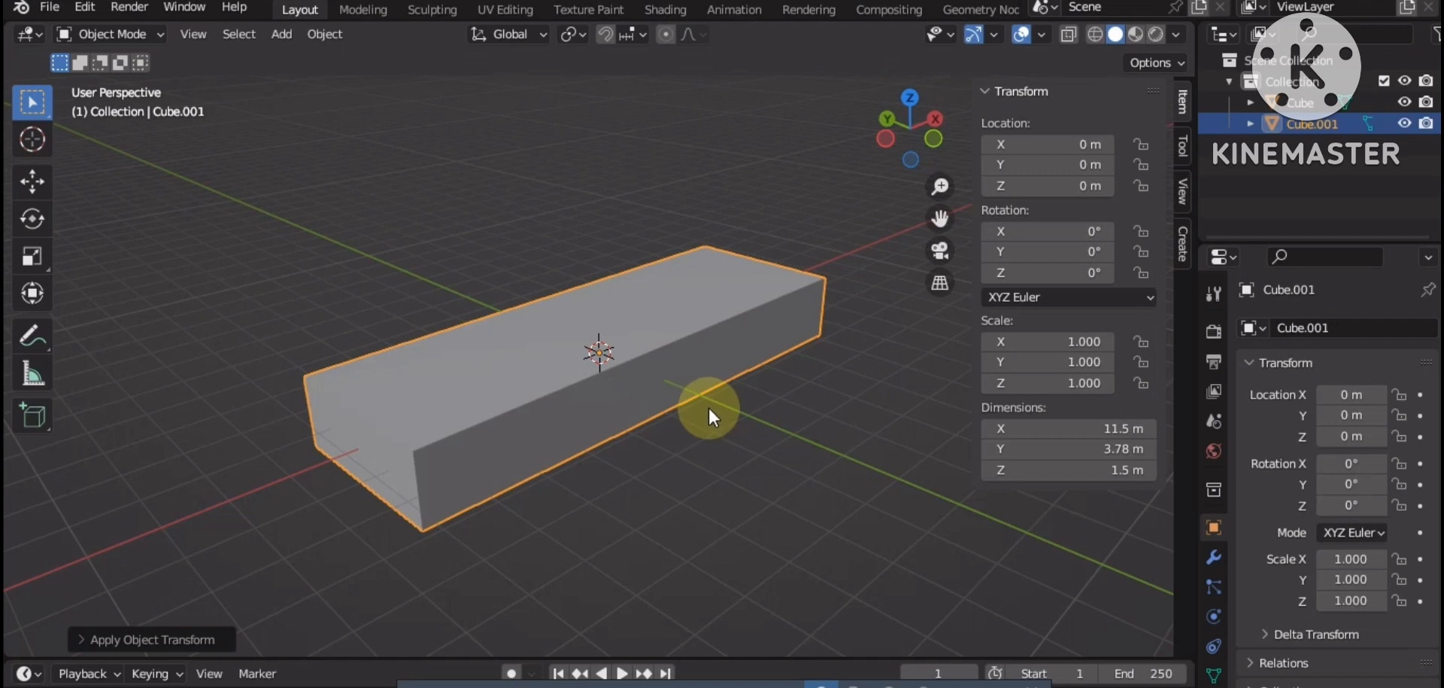
Step: Deselect and reselect the stretched cube, and apply its scale once more
click(757, 206)
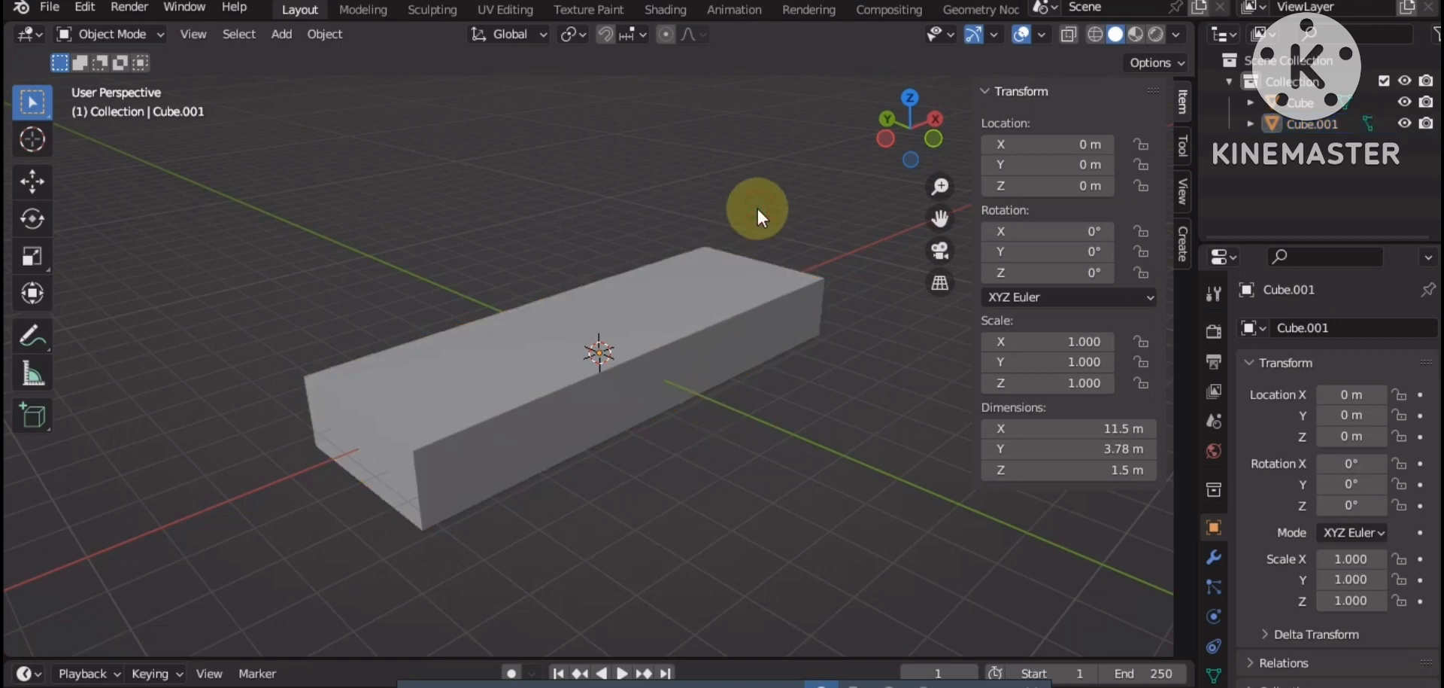
click(653, 281)
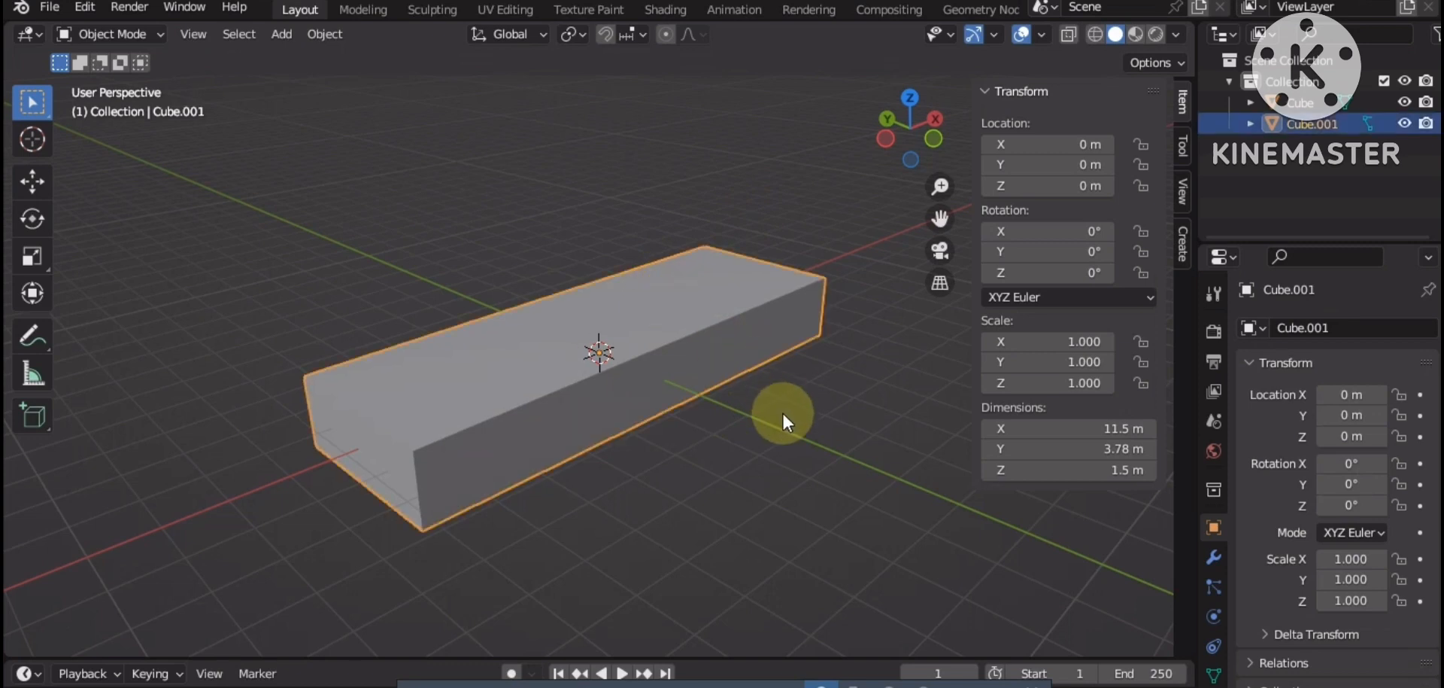
click(329, 35)
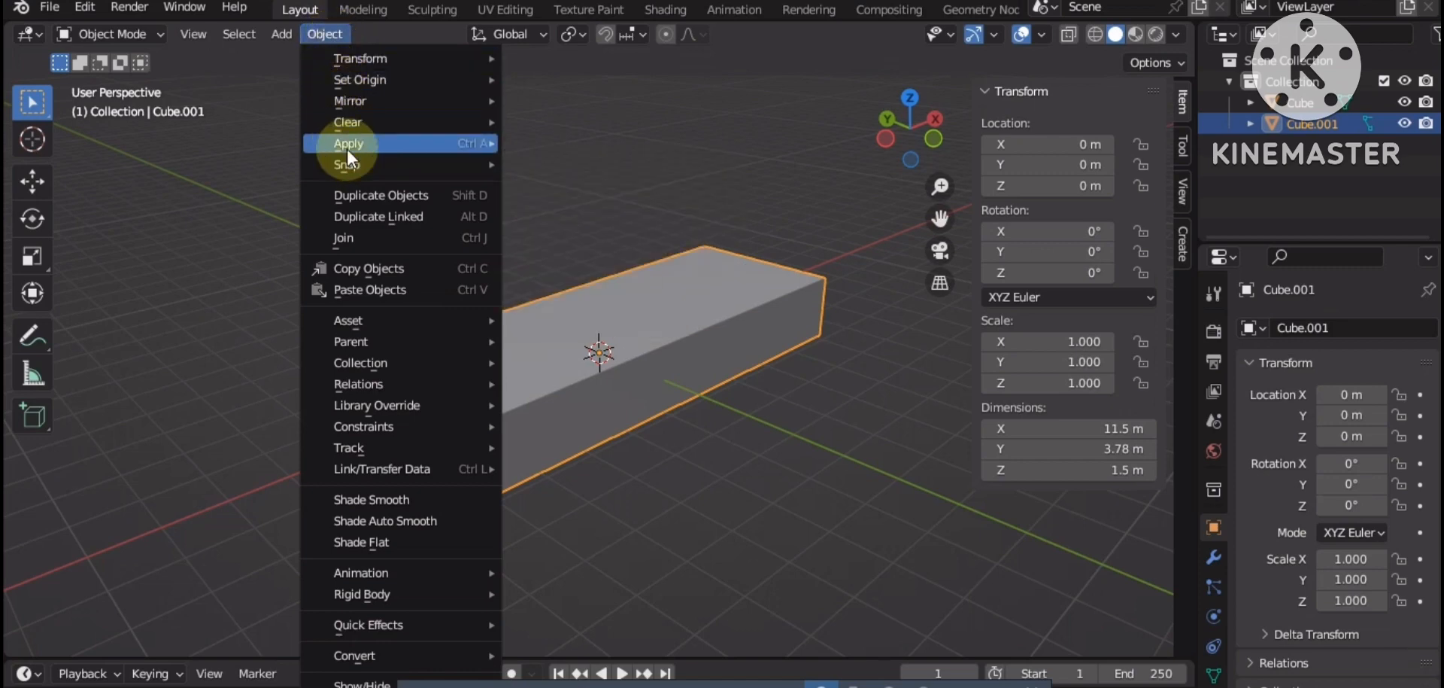
mouse_move(347, 148)
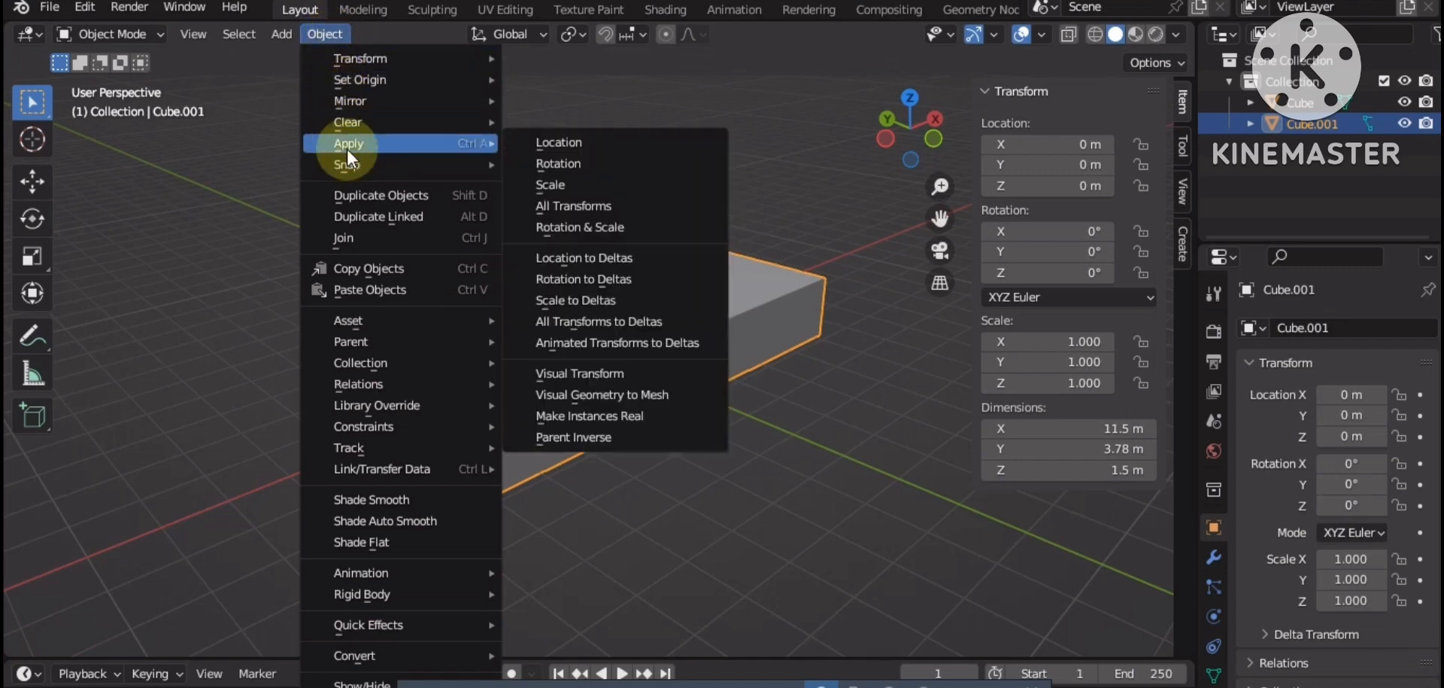
click(572, 184)
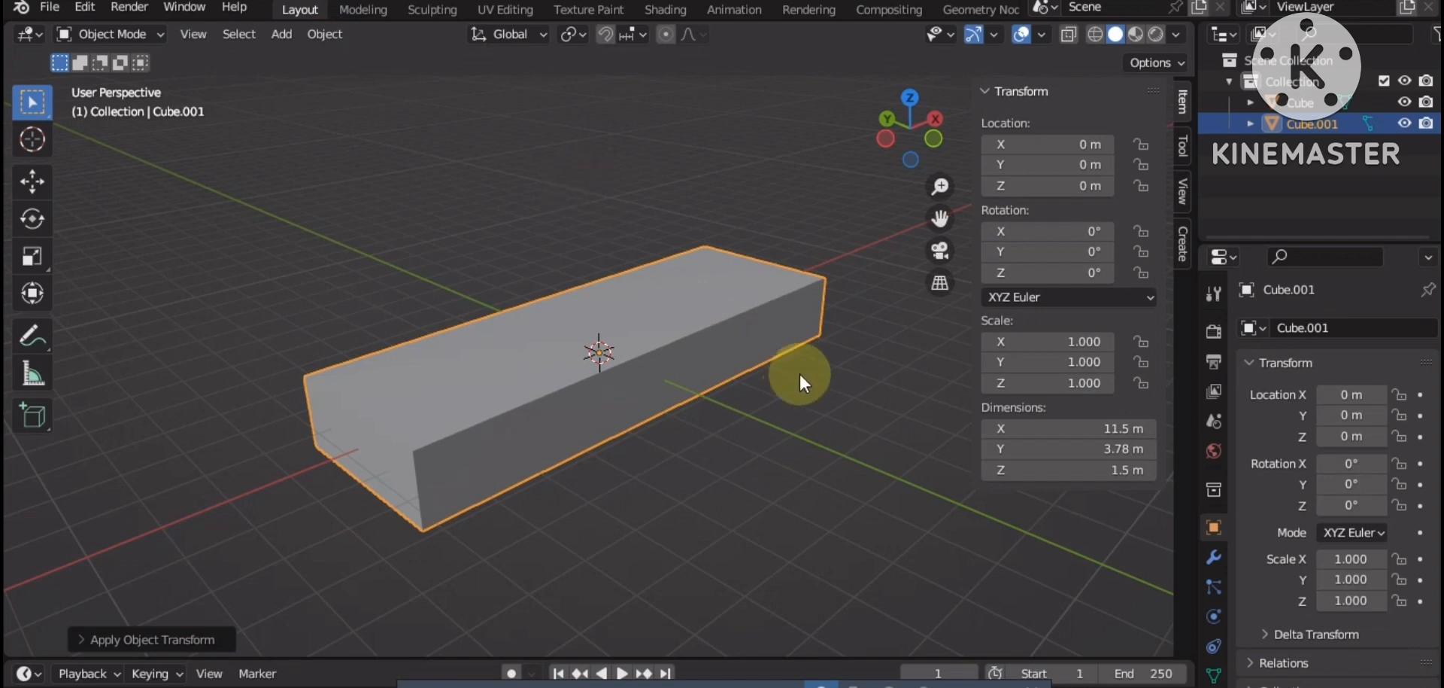